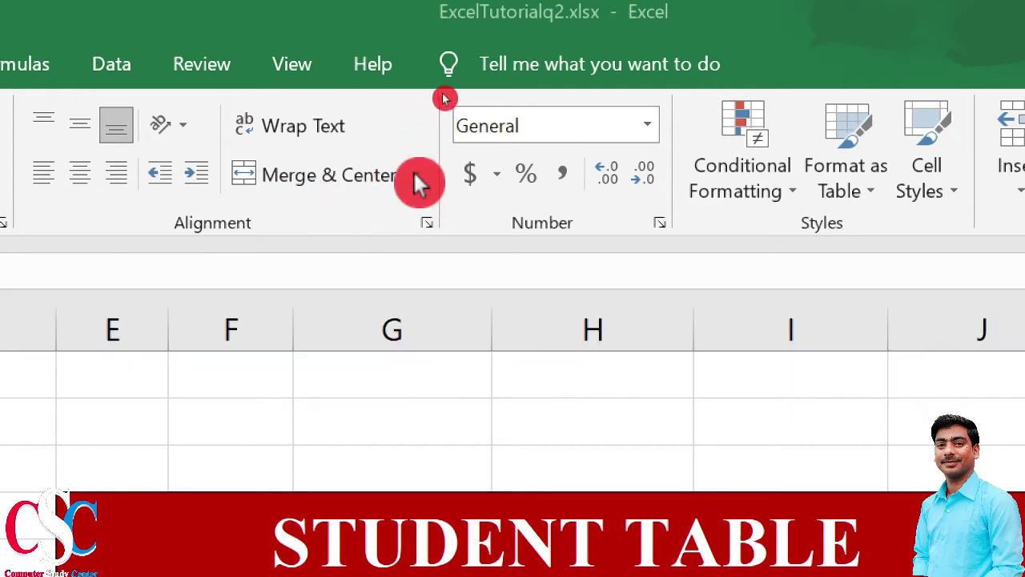
Look through the merge options and number format list, closing them without changes
{"action": "left_click", "coordinate": [415, 175]}
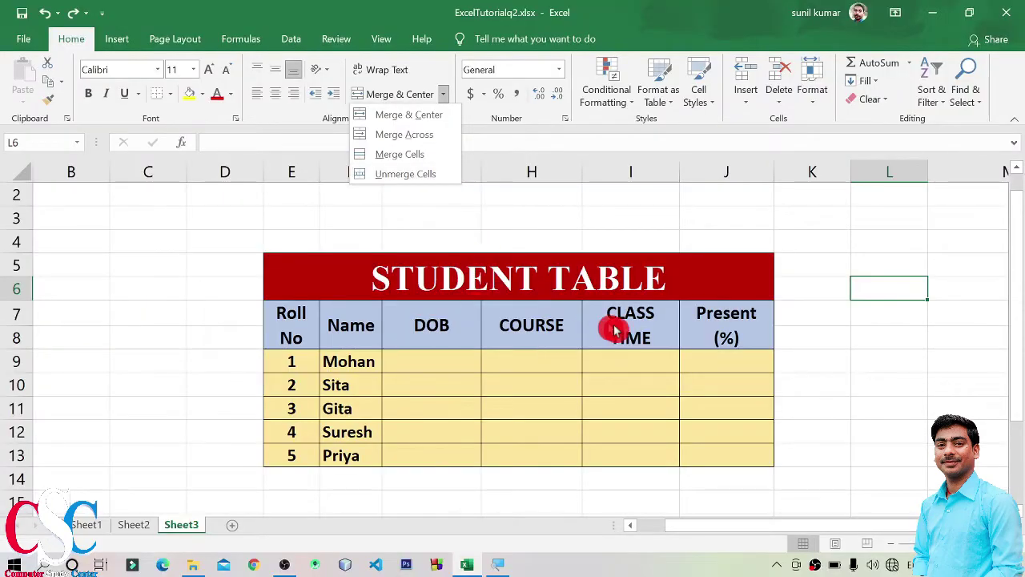
{"action": "left_click", "coordinate": [714, 333]}
{"action": "left_click", "coordinate": [710, 329]}
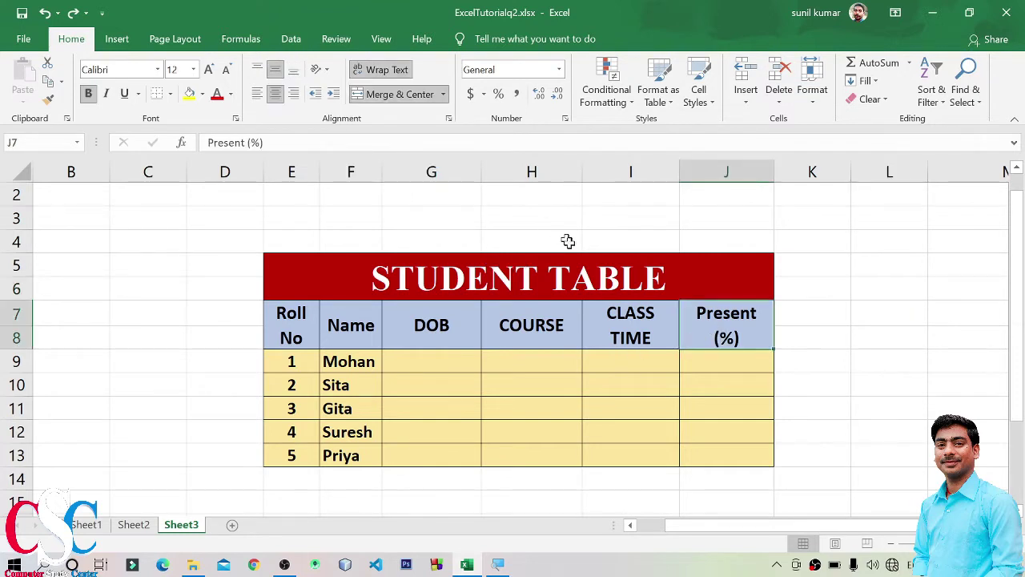
{"action": "left_click", "coordinate": [645, 340]}
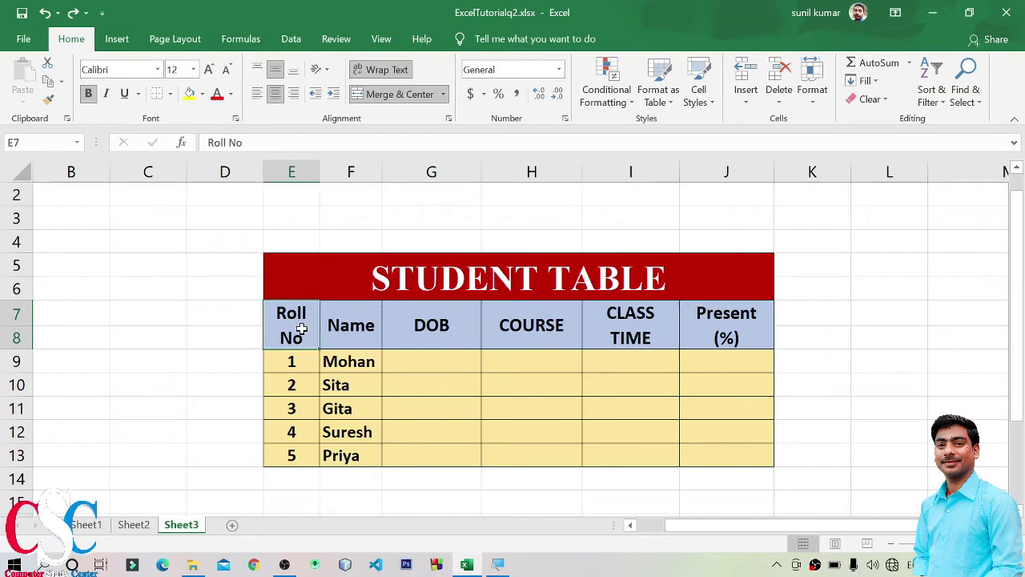
{"action": "left_click", "coordinate": [304, 328]}
{"action": "left_click", "coordinate": [410, 282]}
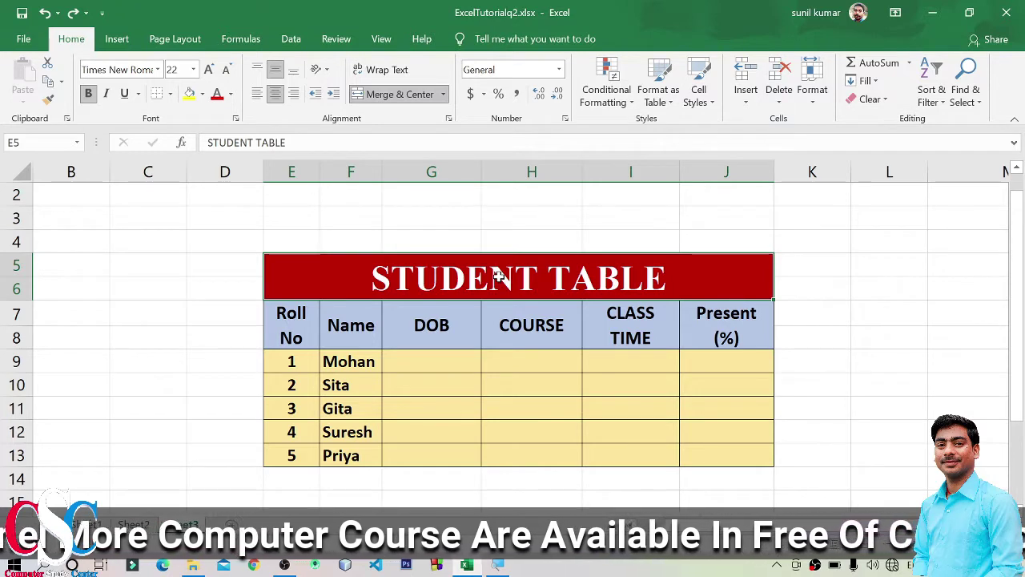
{"action": "left_click", "coordinate": [560, 73]}
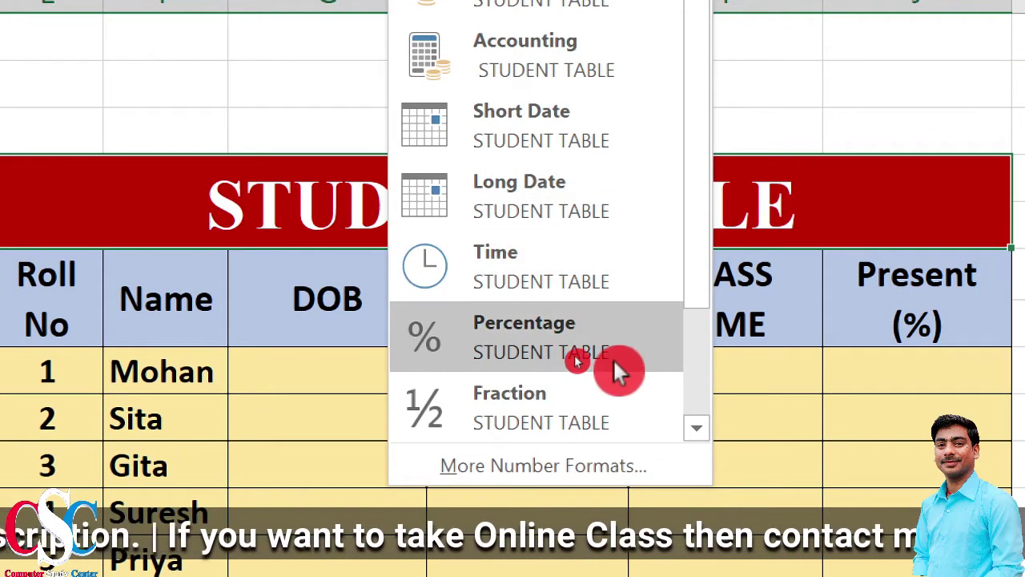
{"action": "scroll", "coordinate": [616, 399], "scroll_direction": "down", "scroll_amount": 2}
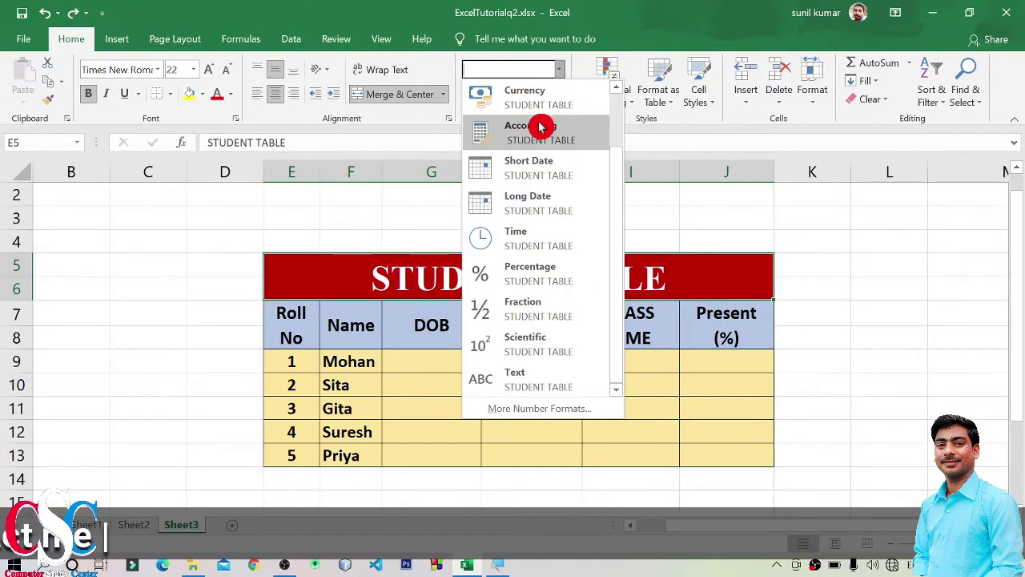
{"action": "left_click", "coordinate": [424, 354]}
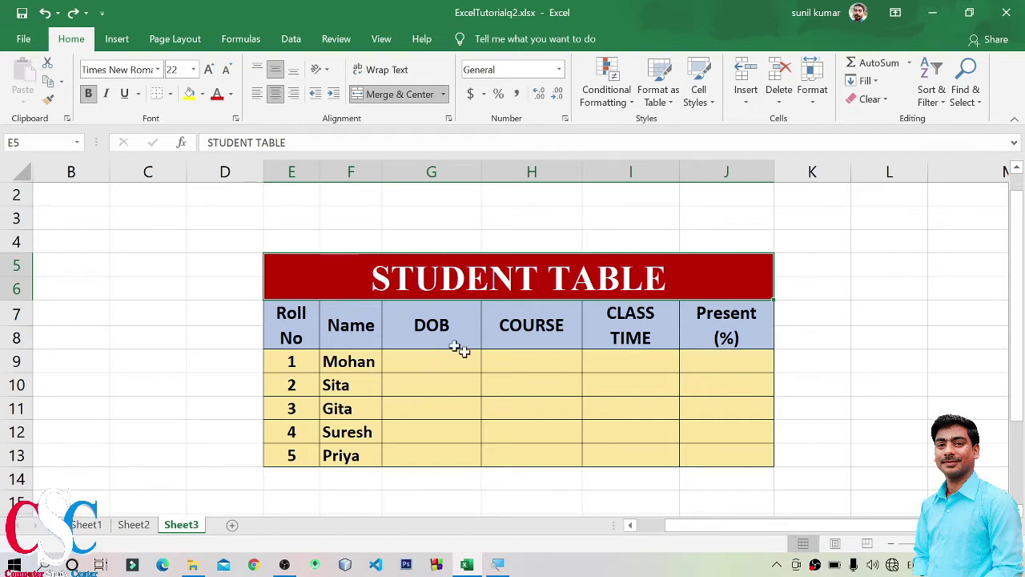
Apply the Text number format to the student names in F9:F13
{"action": "left_click_drag", "start_coordinate": [290, 361], "coordinate": [302, 457]}
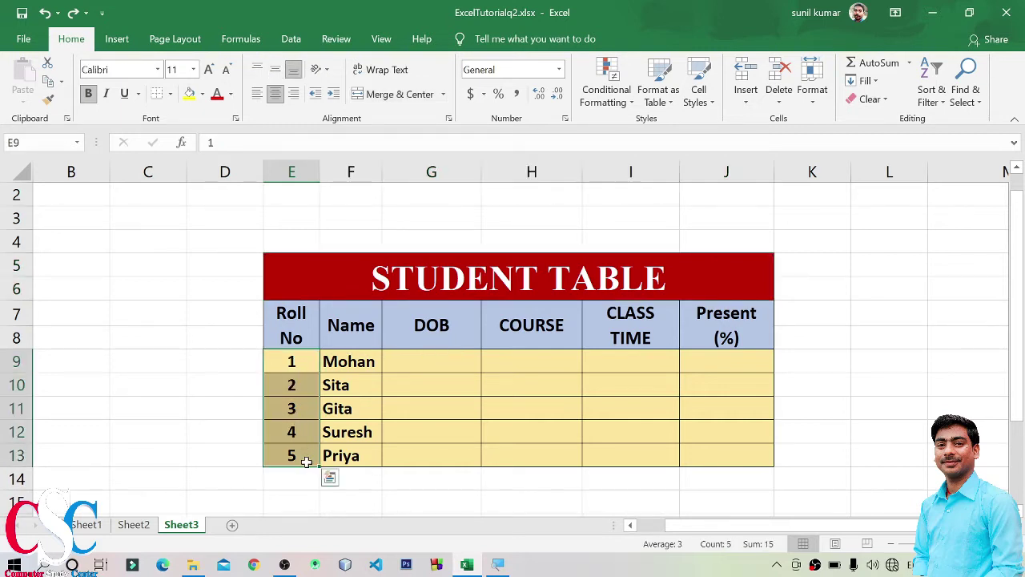
{"action": "left_click_drag", "start_coordinate": [347, 361], "coordinate": [351, 456]}
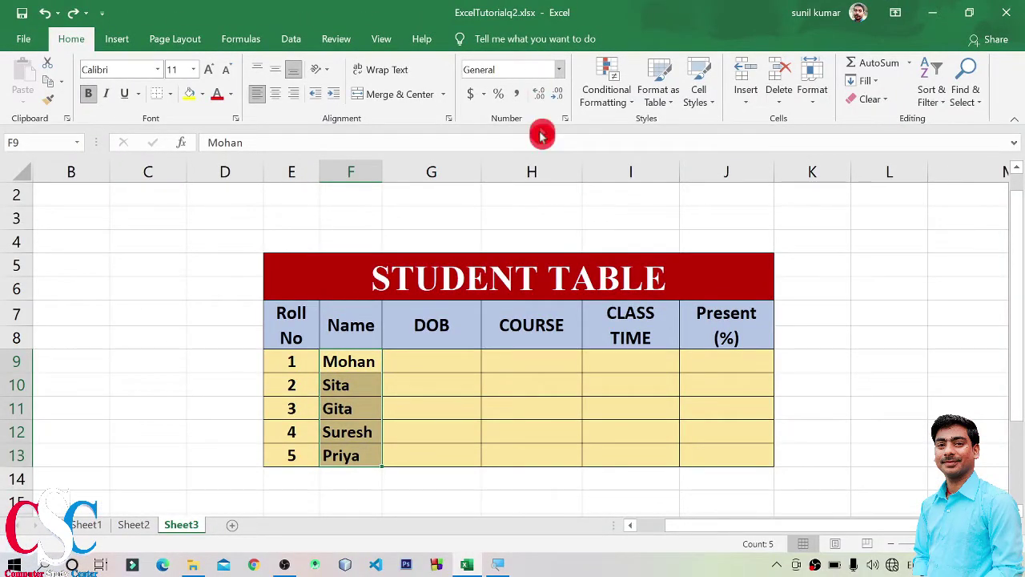
{"action": "key", "text": "shift+BackSpace"}
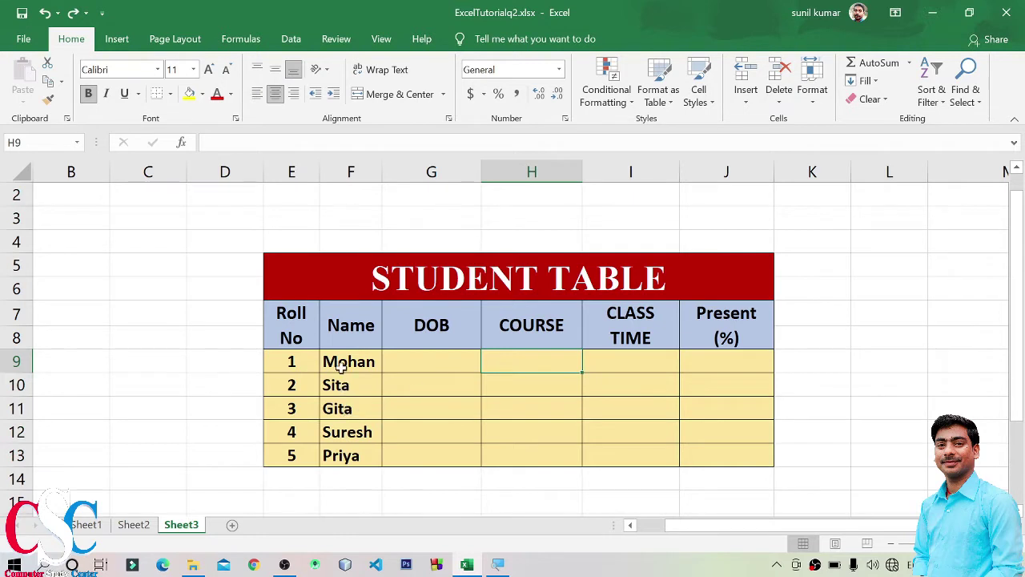
{"action": "left_click_drag", "start_coordinate": [348, 361], "coordinate": [350, 457]}
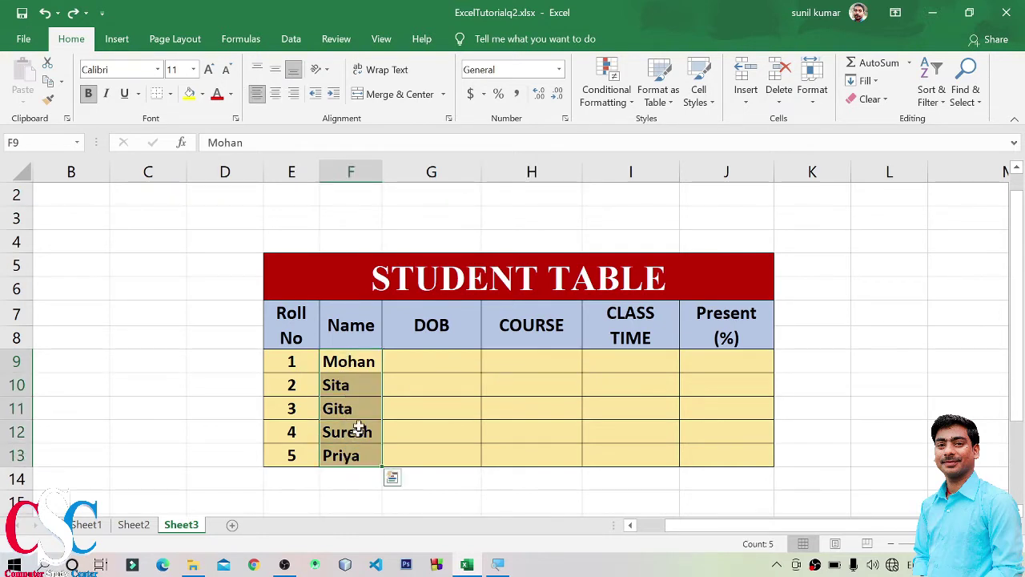
{"action": "left_click", "coordinate": [558, 73]}
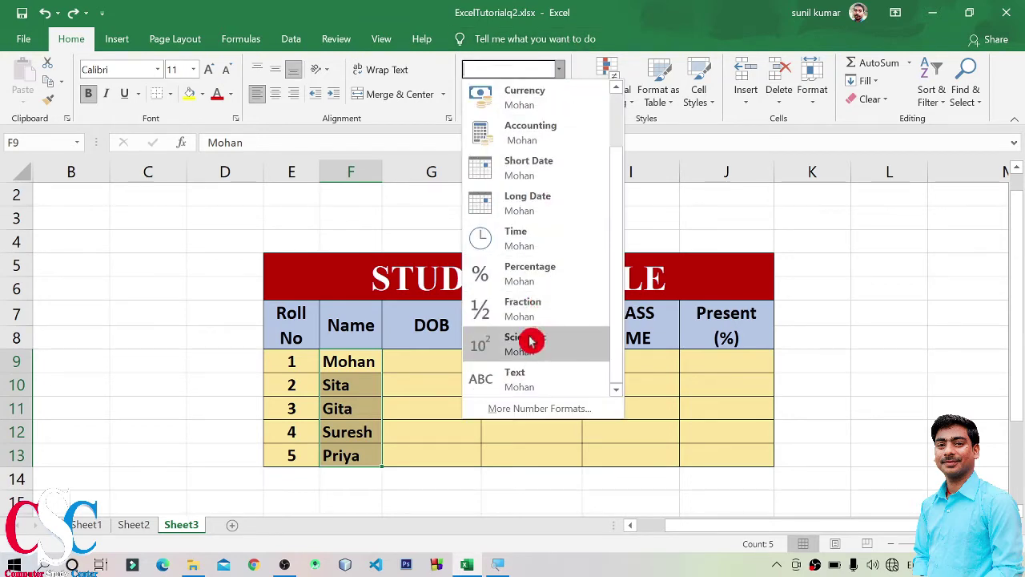
{"action": "left_click", "coordinate": [554, 387]}
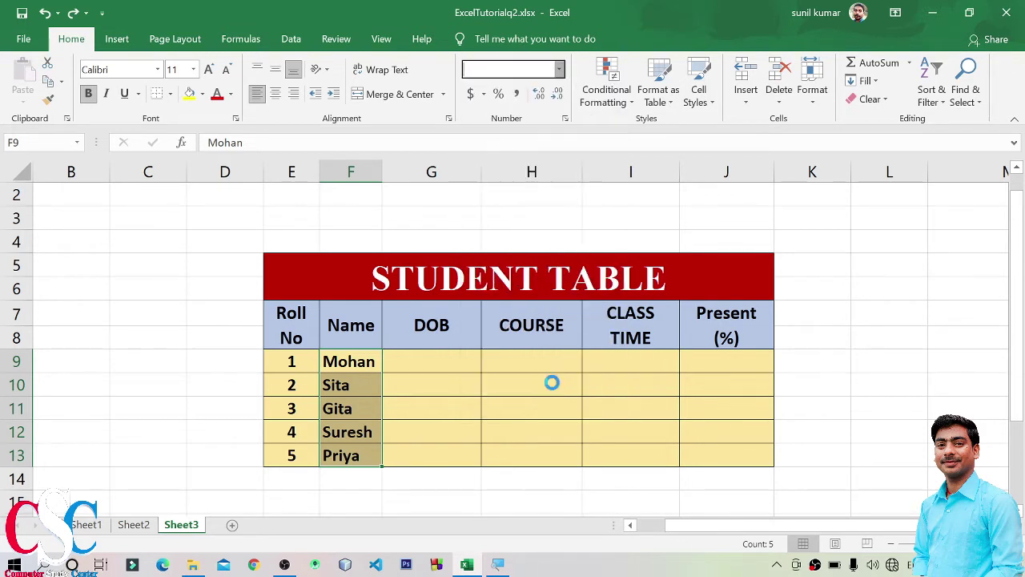
{"action": "left_click", "coordinate": [541, 402]}
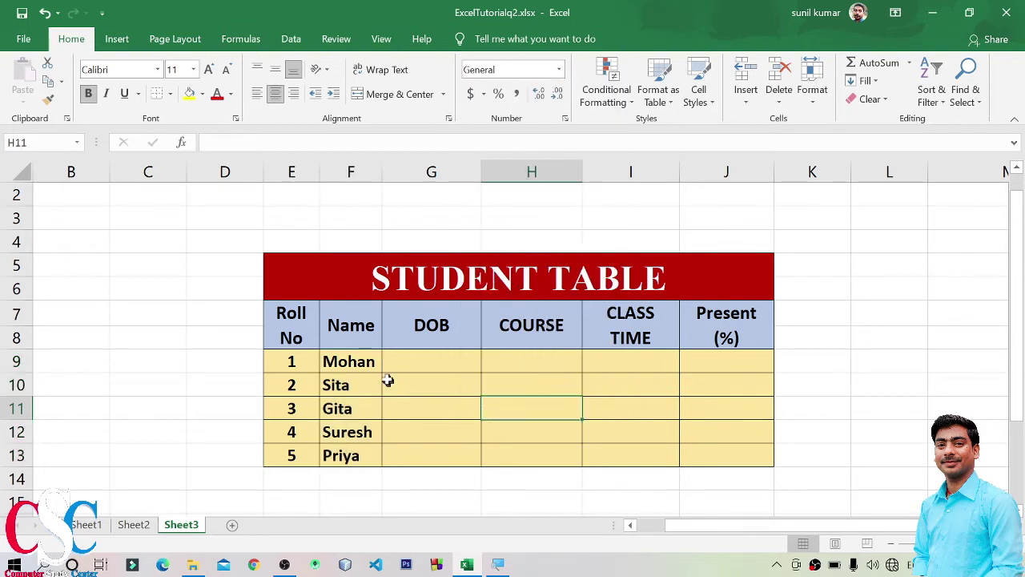
{"action": "left_click_drag", "start_coordinate": [346, 360], "coordinate": [358, 456]}
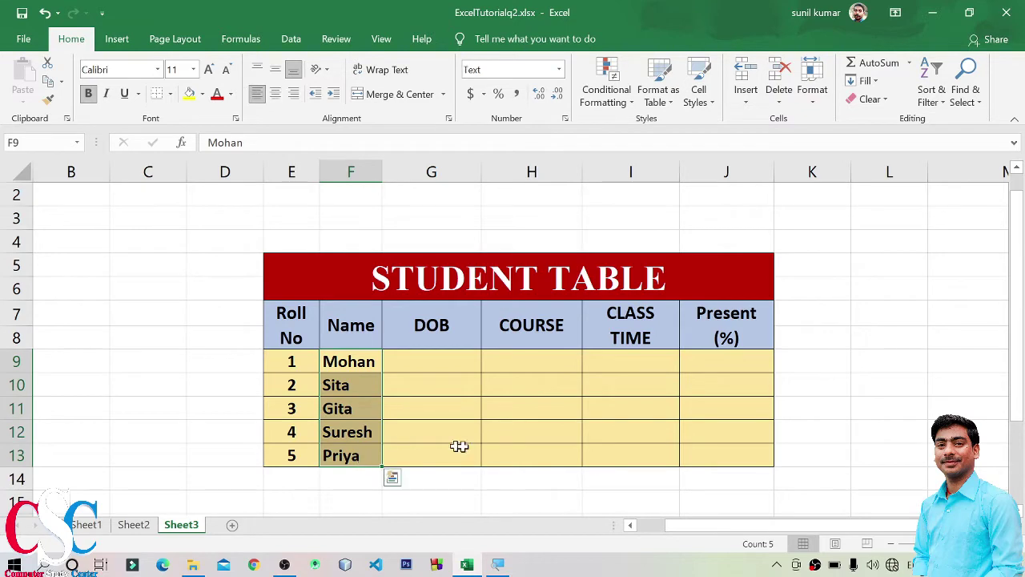
{"action": "left_click", "coordinate": [511, 426]}
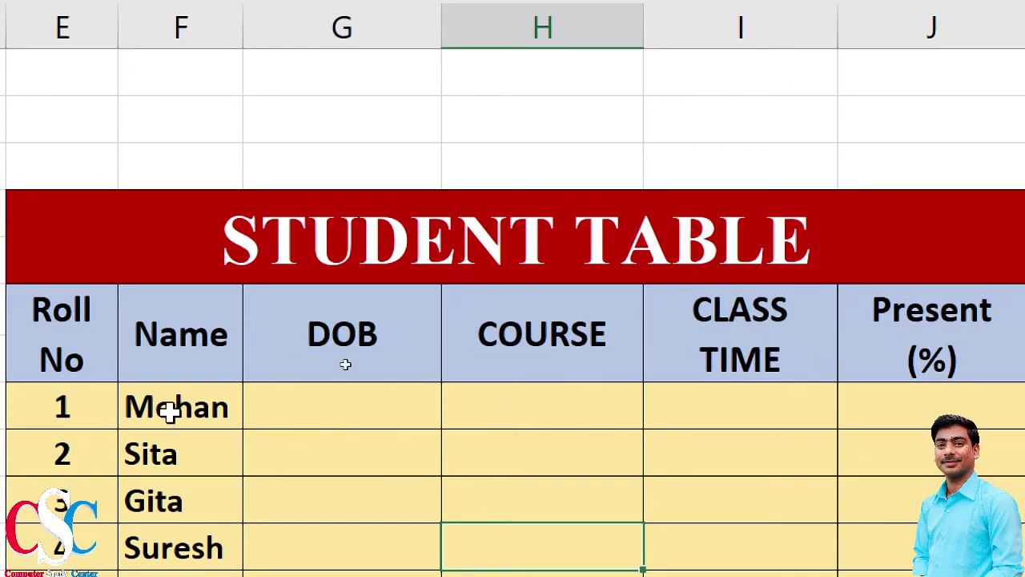
Replace Gita in F11 with 100 to show the number-stored-as-text warning
{"action": "left_click", "coordinate": [165, 412]}
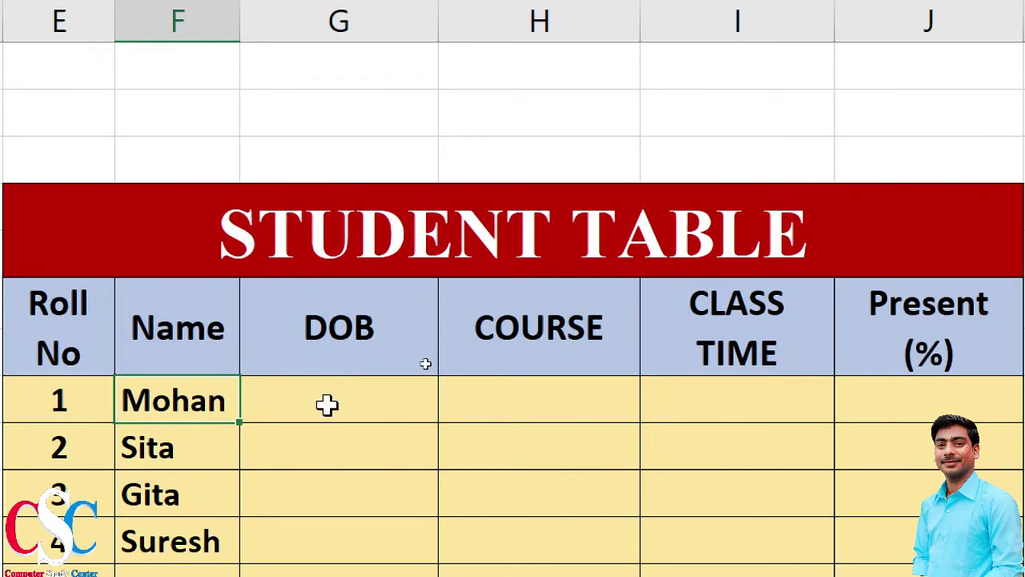
{"action": "left_click", "coordinate": [327, 405]}
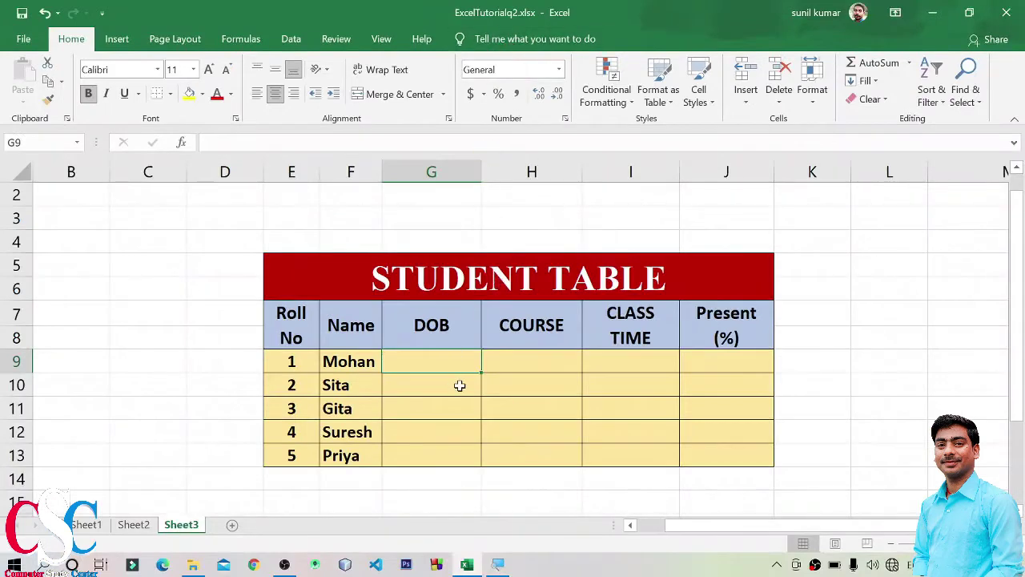
{"action": "left_click", "coordinate": [460, 387]}
{"action": "left_click_drag", "start_coordinate": [355, 361], "coordinate": [355, 455]}
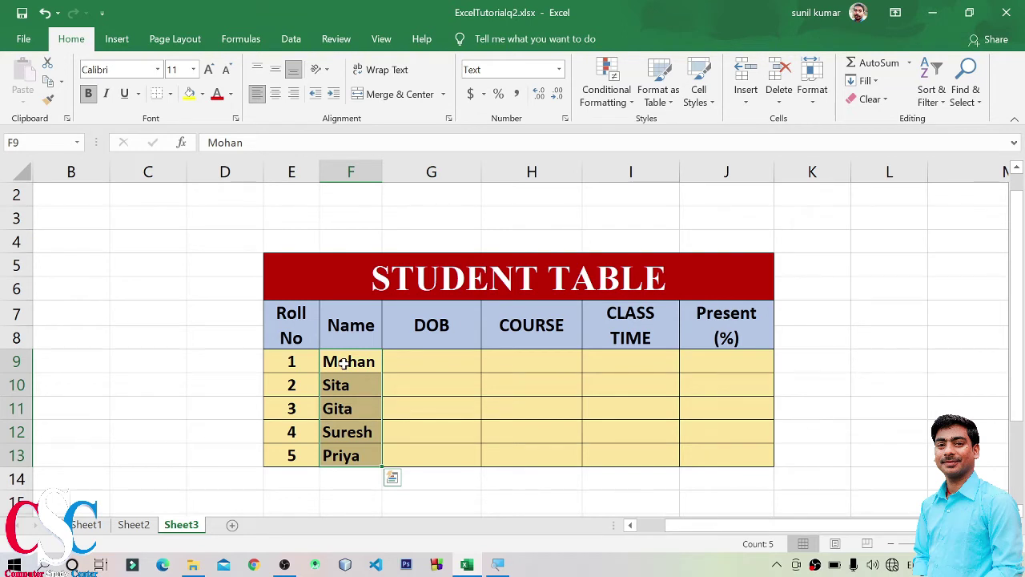
{"action": "left_click", "coordinate": [344, 409]}
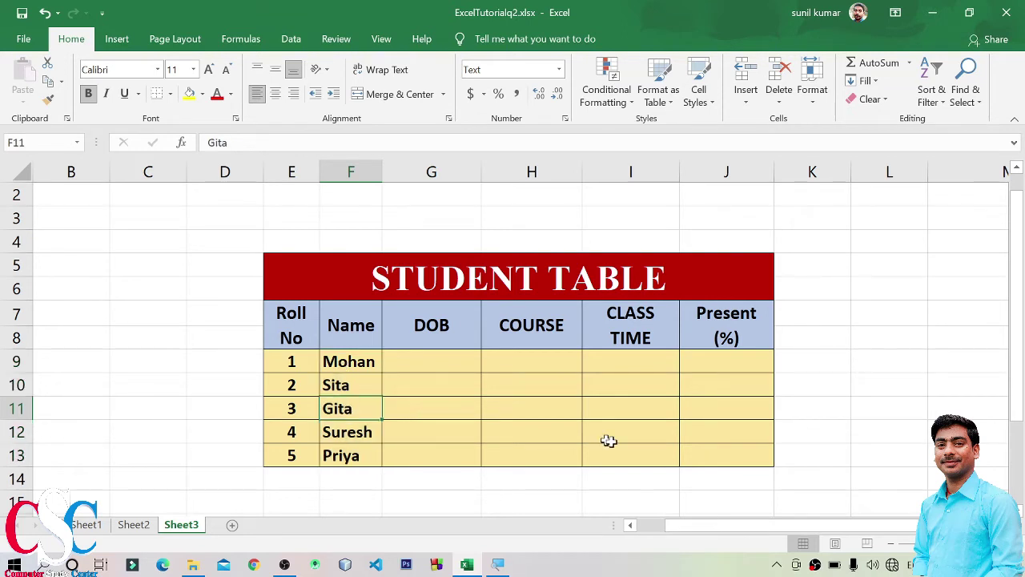
{"action": "key", "text": "Delete"}
{"action": "type", "text": "10"}
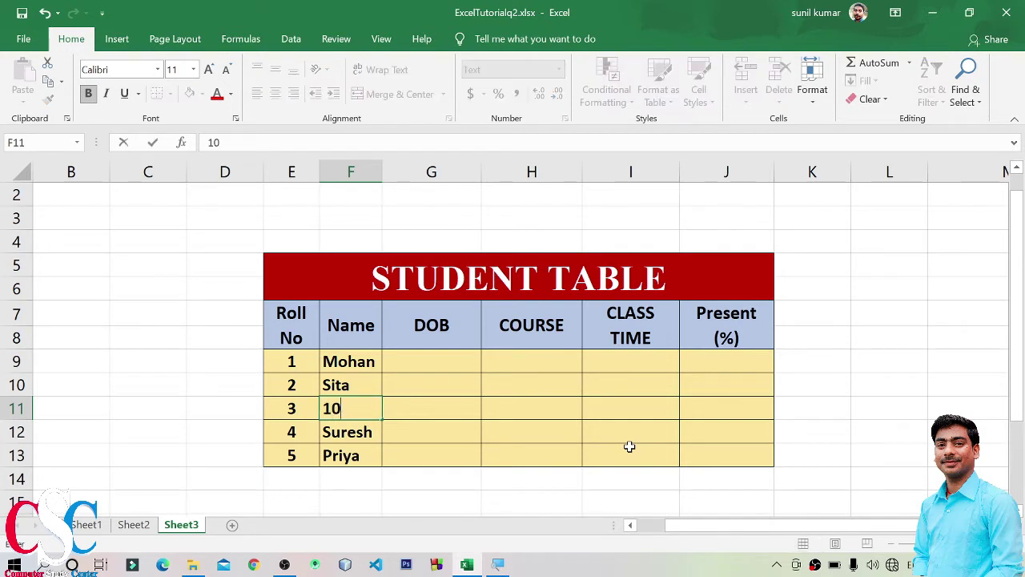
{"action": "type", "text": "0"}
{"action": "key", "text": "Return"}
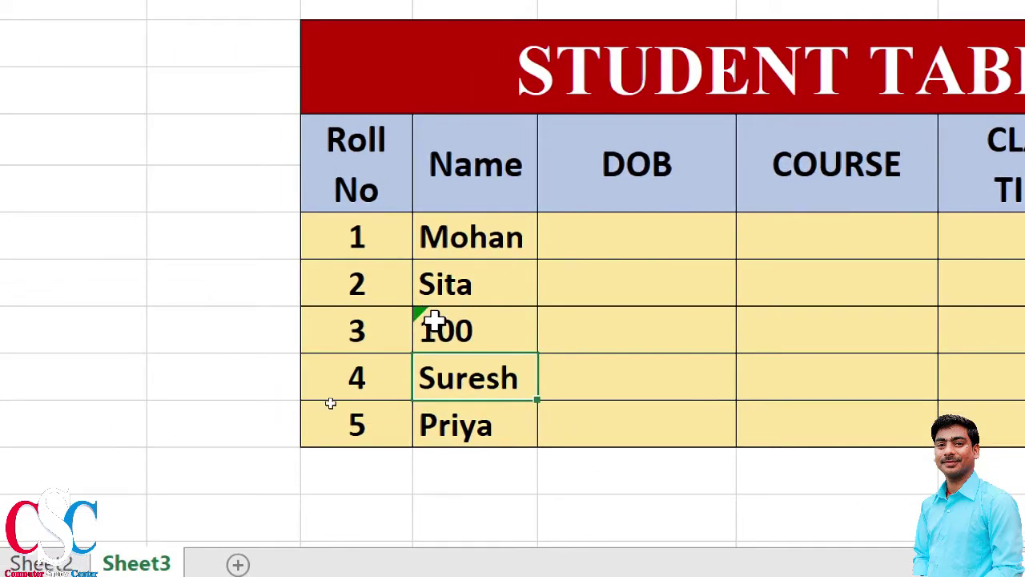
{"action": "left_click", "coordinate": [429, 323]}
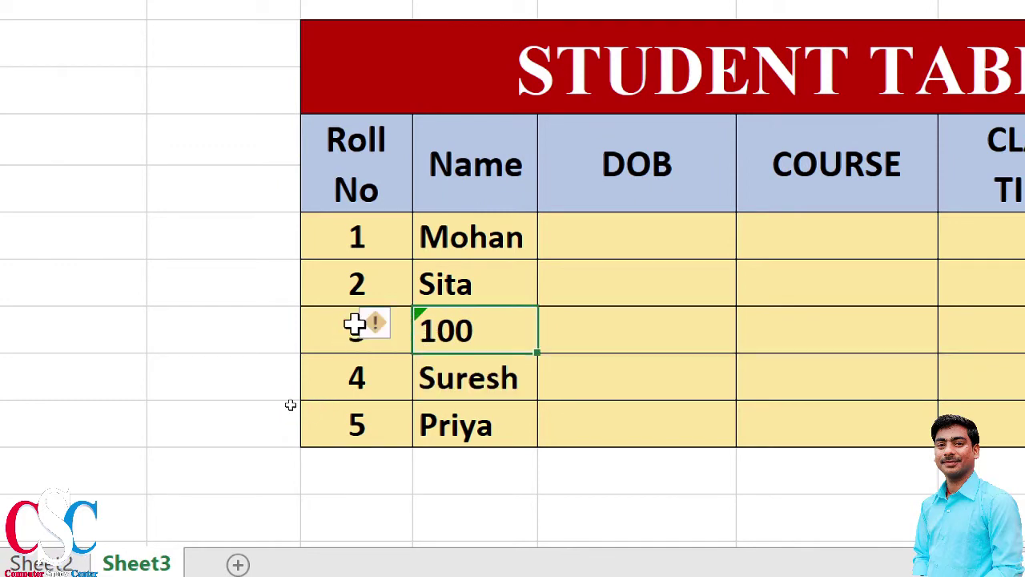
{"action": "mouse_move", "coordinate": [371, 334]}
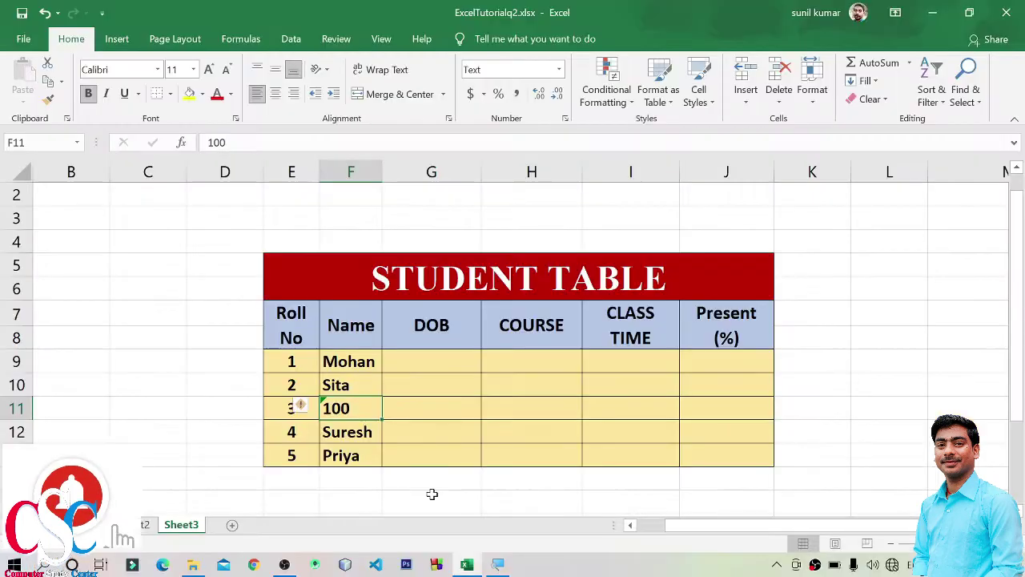
Change F11 to Geeta, then select the names Mohan to Priya
{"action": "key", "text": "Delete"}
{"action": "type", "text": "Ge"}
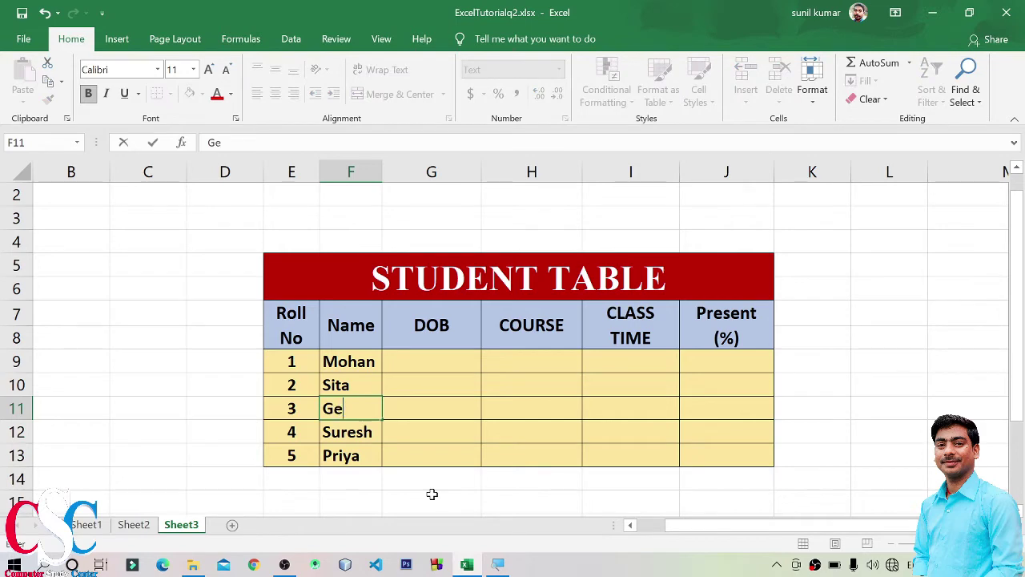
{"action": "type", "text": "eta"}
{"action": "key", "text": "Return"}
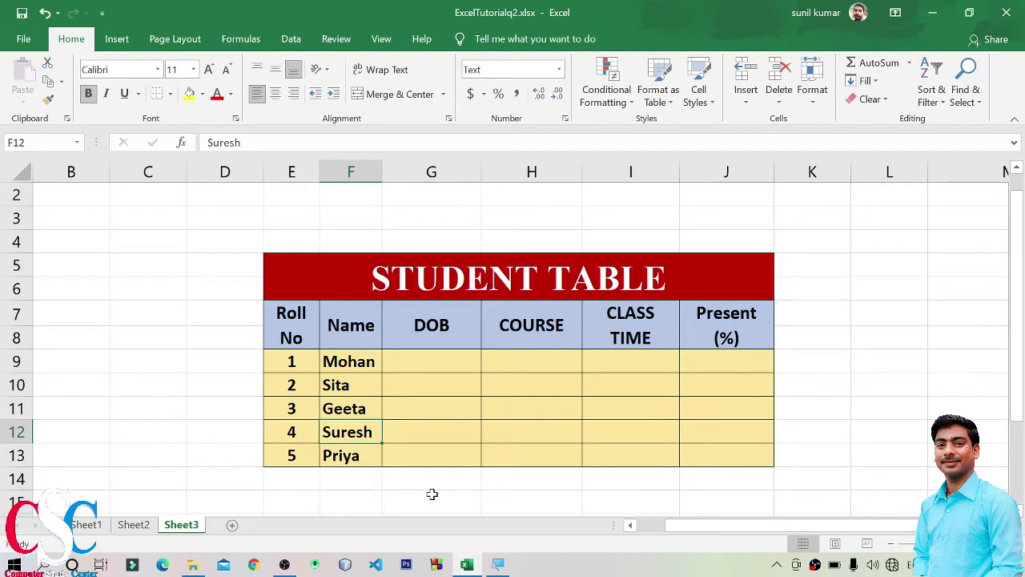
{"action": "left_click_drag", "start_coordinate": [350, 361], "coordinate": [358, 458]}
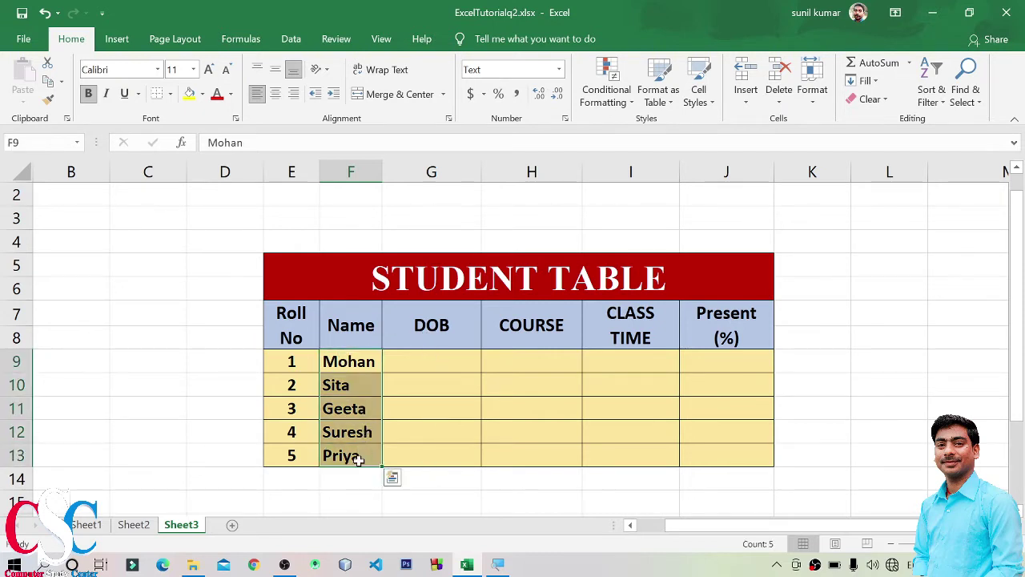
{"action": "left_click", "coordinate": [421, 362]}
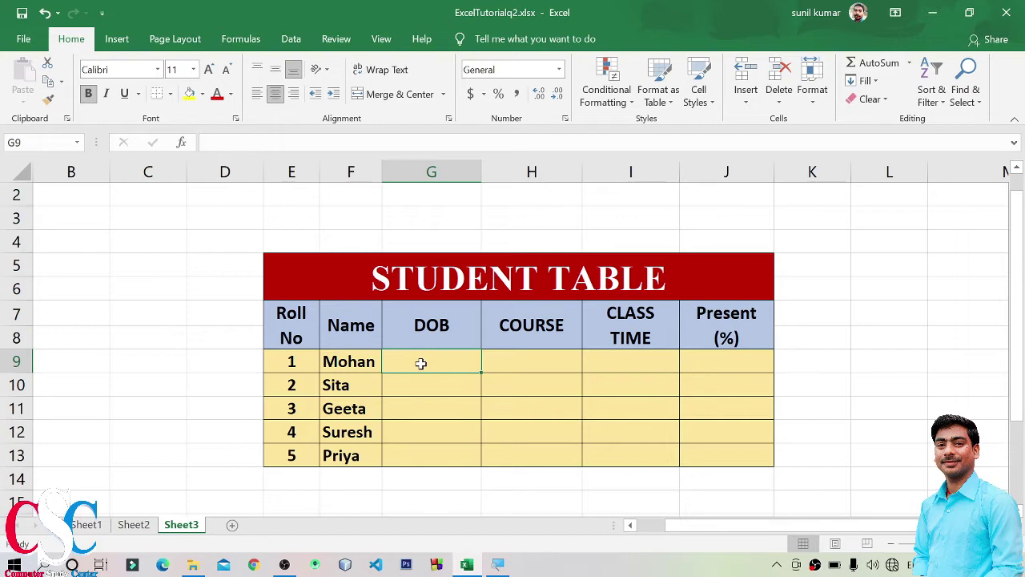
{"action": "type", "text": "asdf"}
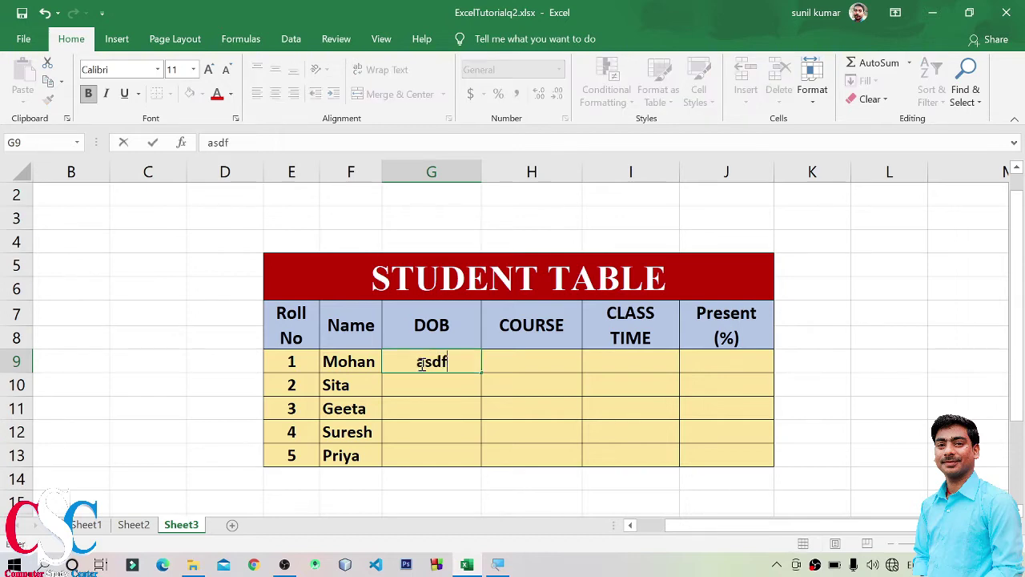
{"action": "key", "text": "Return"}
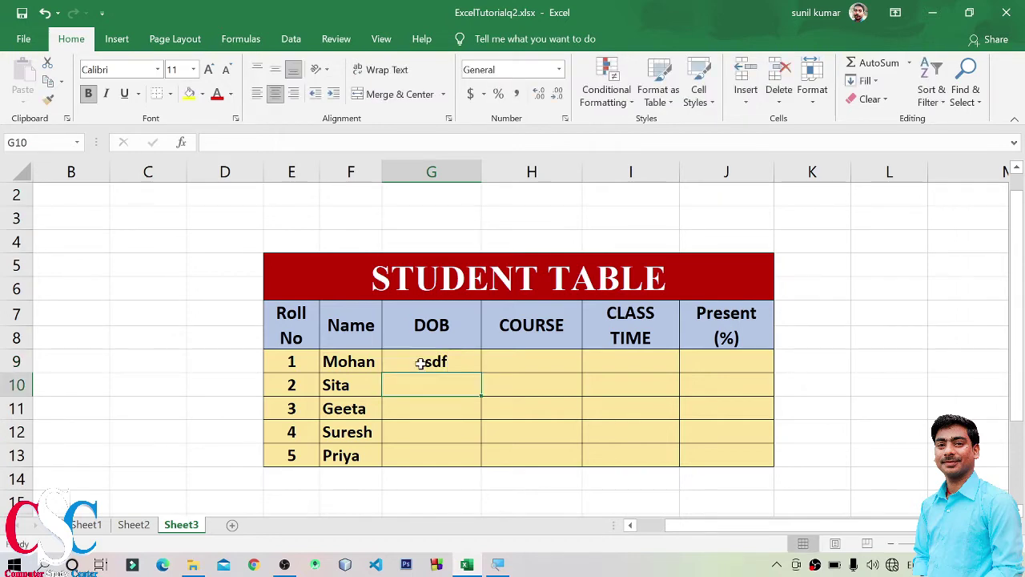
{"action": "left_click", "coordinate": [420, 363]}
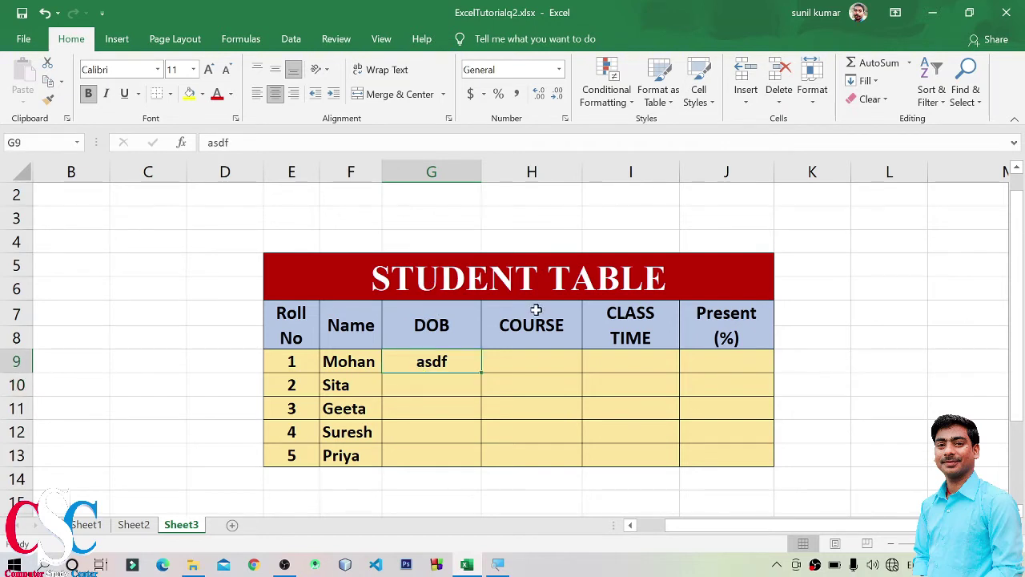
{"action": "key", "text": "Delete"}
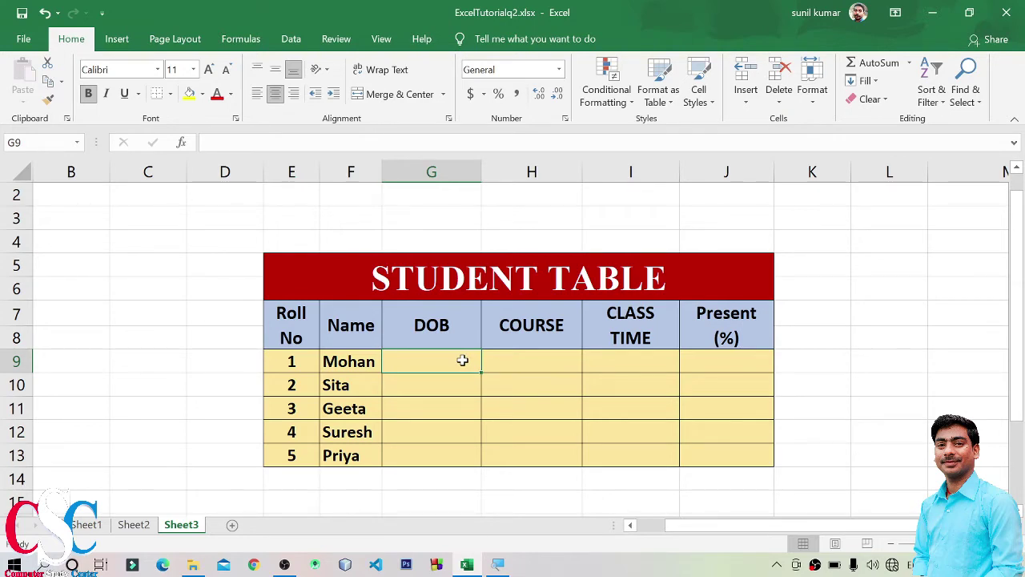
Enter 4/18/2021 in G9 and check the number format Excel gave it
{"action": "double_click", "coordinate": [462, 360]}
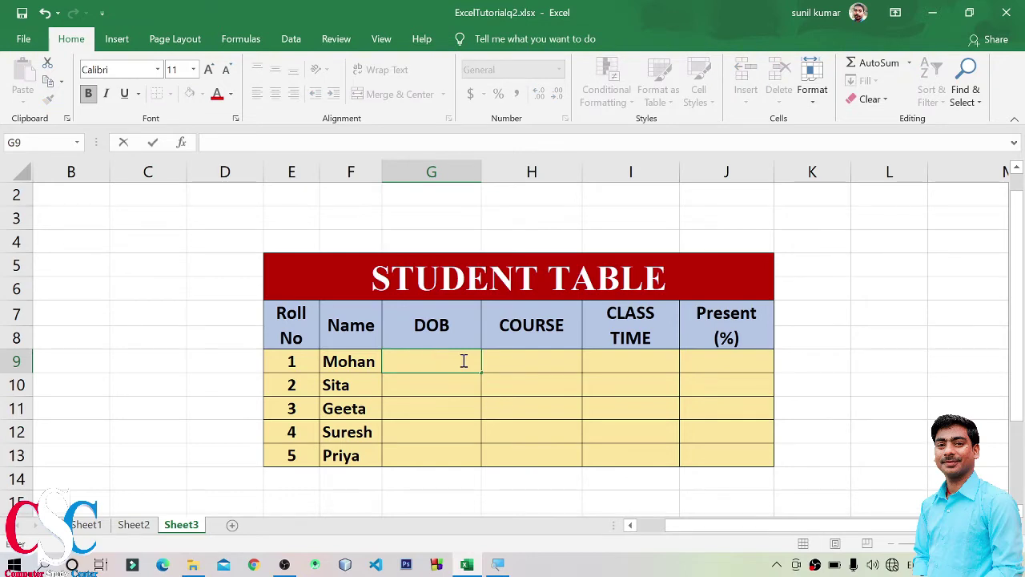
{"action": "type", "text": "4/"}
{"action": "type", "text": "18/"}
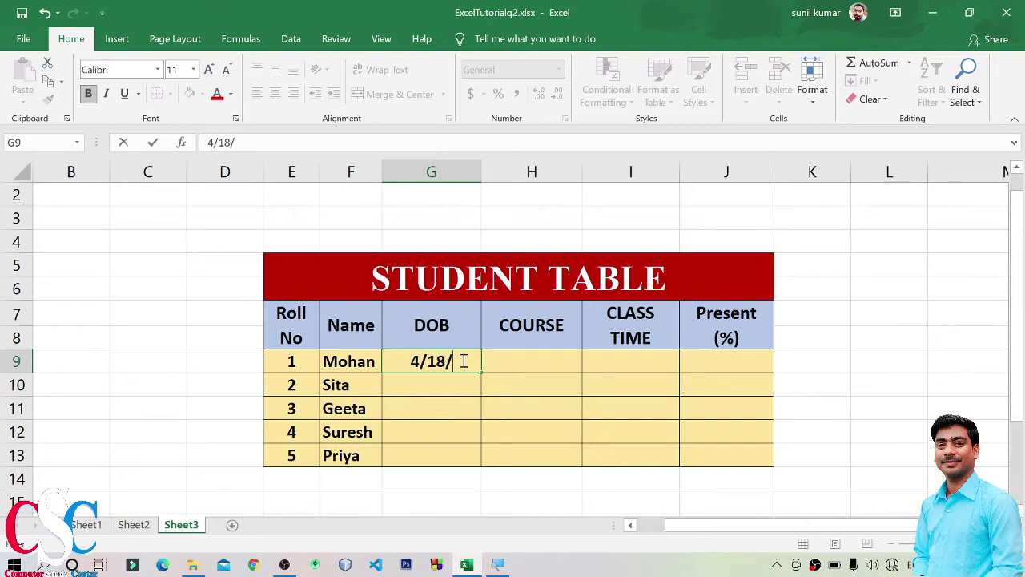
{"action": "type", "text": "2021"}
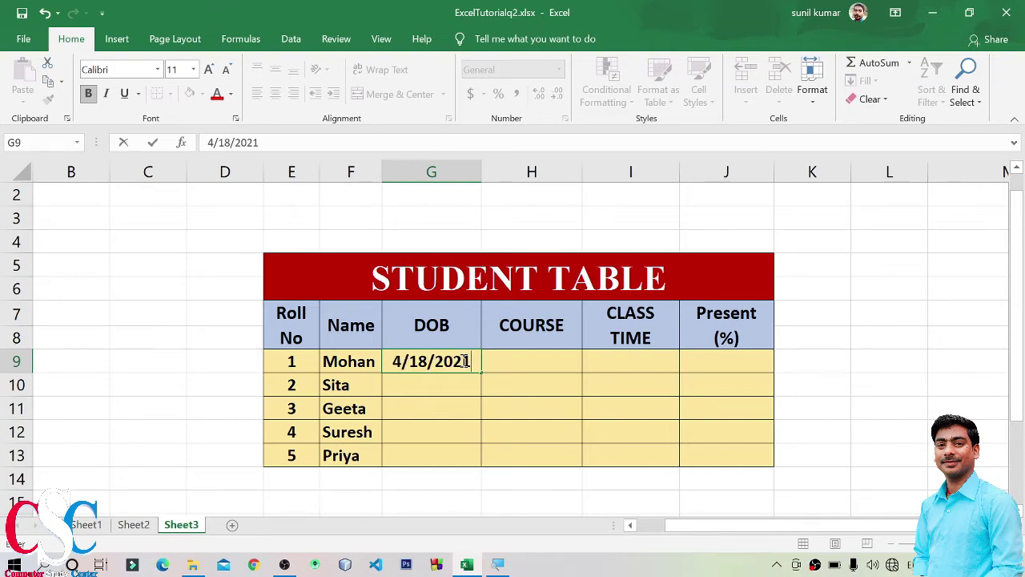
{"action": "key", "text": "Return"}
{"action": "left_click", "coordinate": [465, 361]}
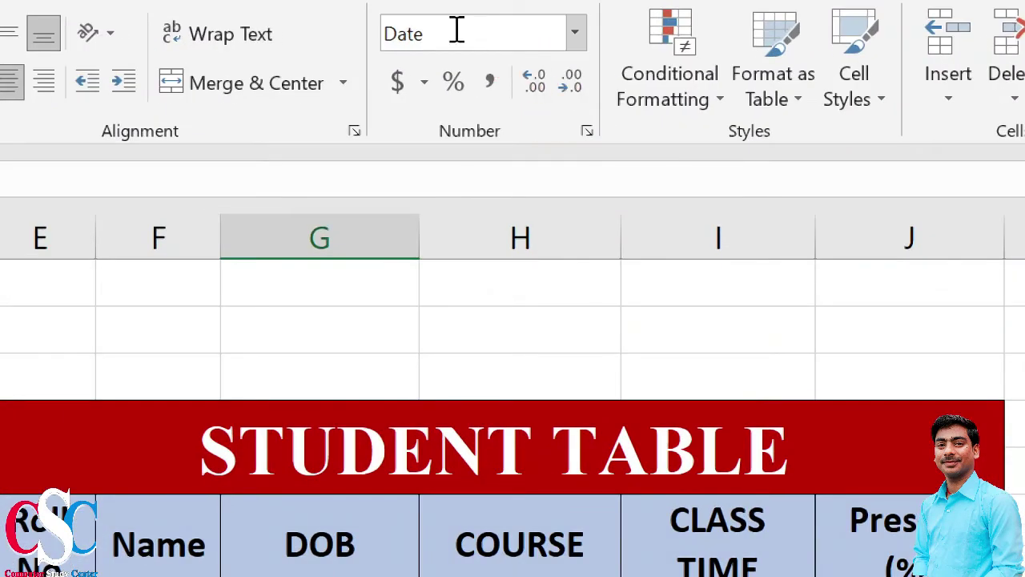
{"action": "left_click", "coordinate": [491, 71]}
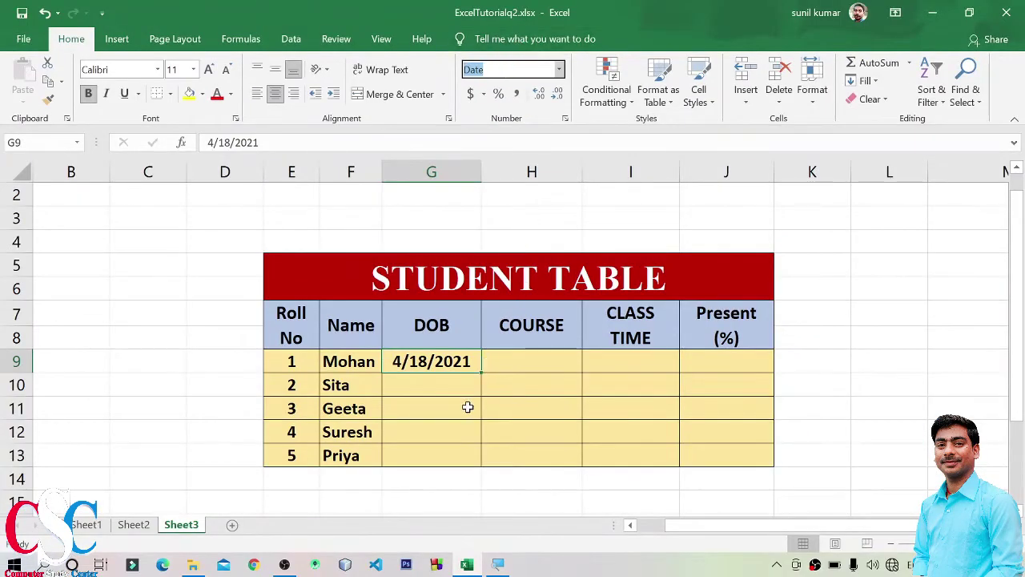
{"action": "left_click", "coordinate": [468, 408]}
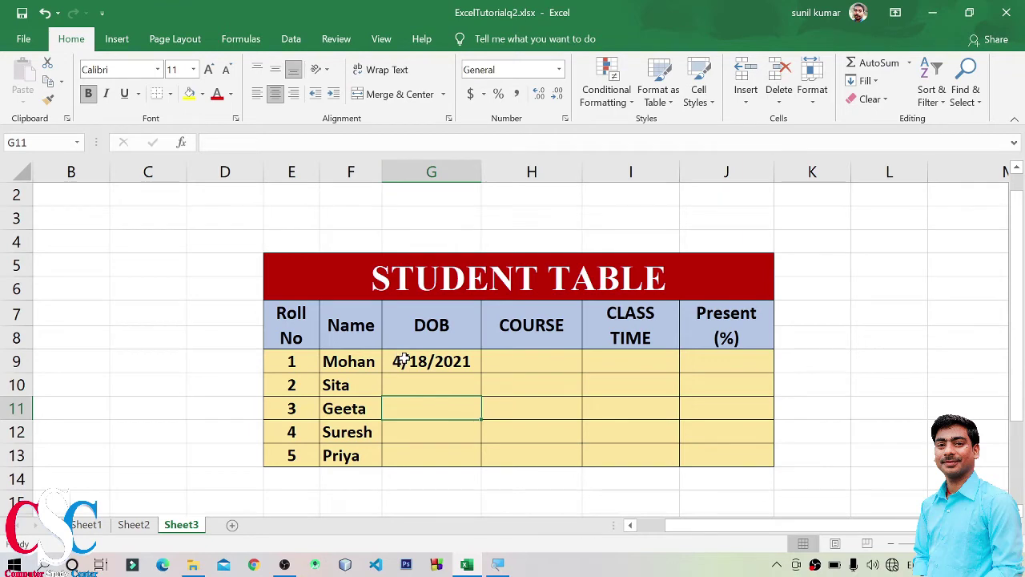
Edit G9's year from 2021 to 1999
{"action": "double_click", "coordinate": [404, 361]}
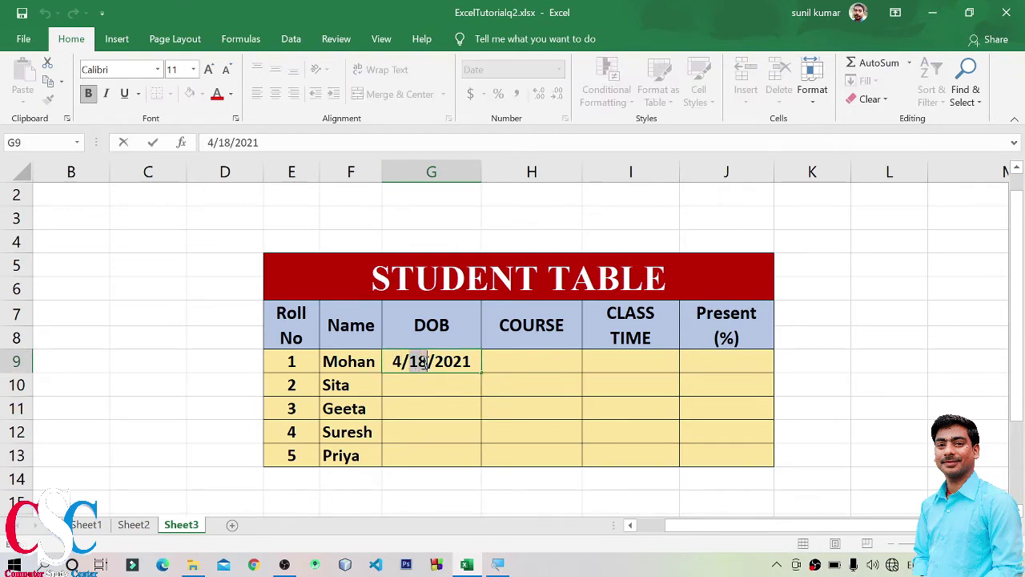
{"action": "left_click_drag", "start_coordinate": [444, 361], "coordinate": [461, 361]}
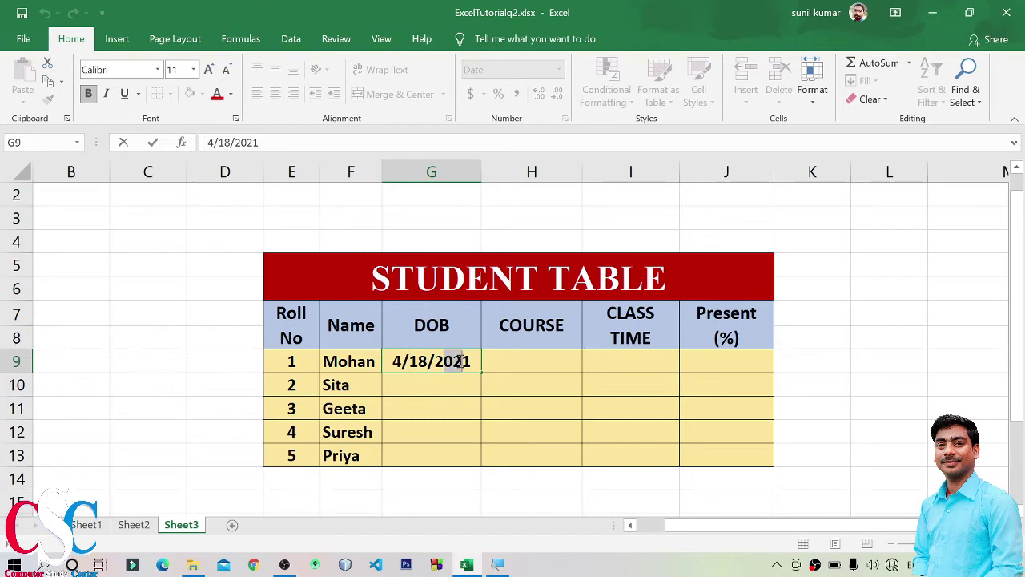
{"action": "left_click", "coordinate": [419, 378]}
{"action": "key", "text": "Up"}
{"action": "key", "text": "F2"}
{"action": "key", "text": "Left"}
{"action": "key", "text": "BackSpace"}
{"action": "key", "text": "BackSpace"}
{"action": "key", "text": "BackSpace"}
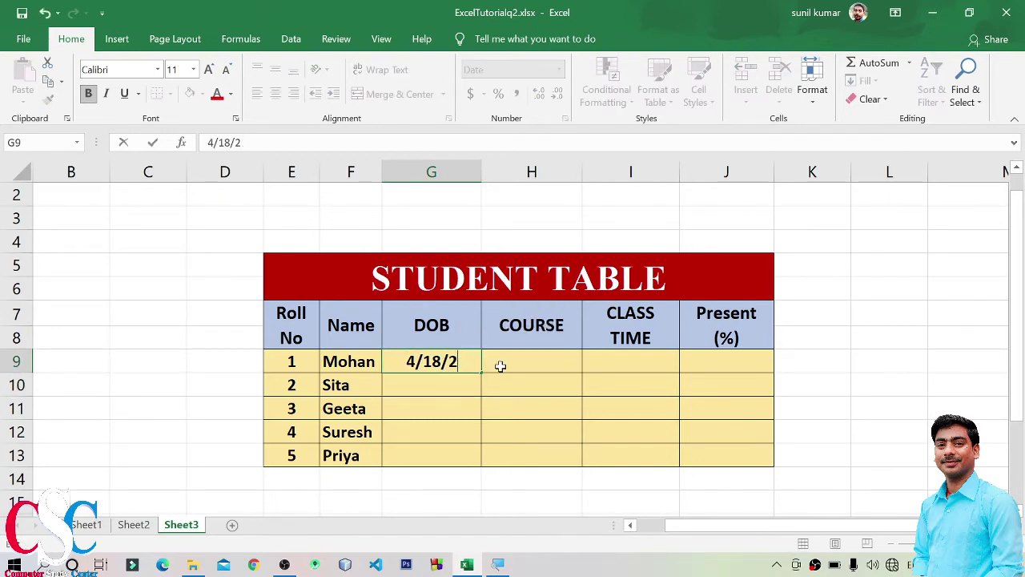
{"action": "key", "text": "BackSpace"}
{"action": "type", "text": "199"}
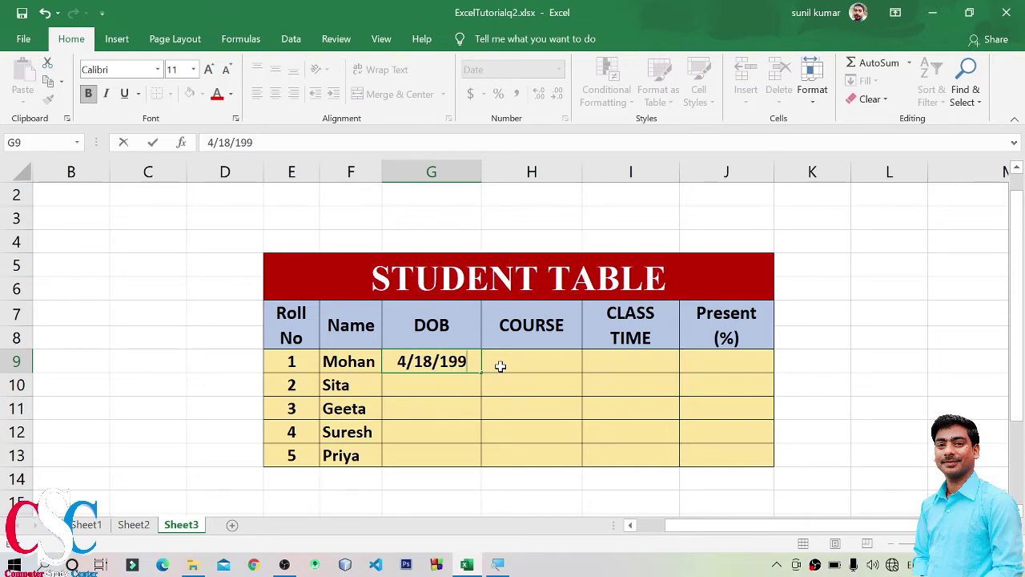
{"action": "type", "text": "9"}
{"action": "key", "text": "Return"}
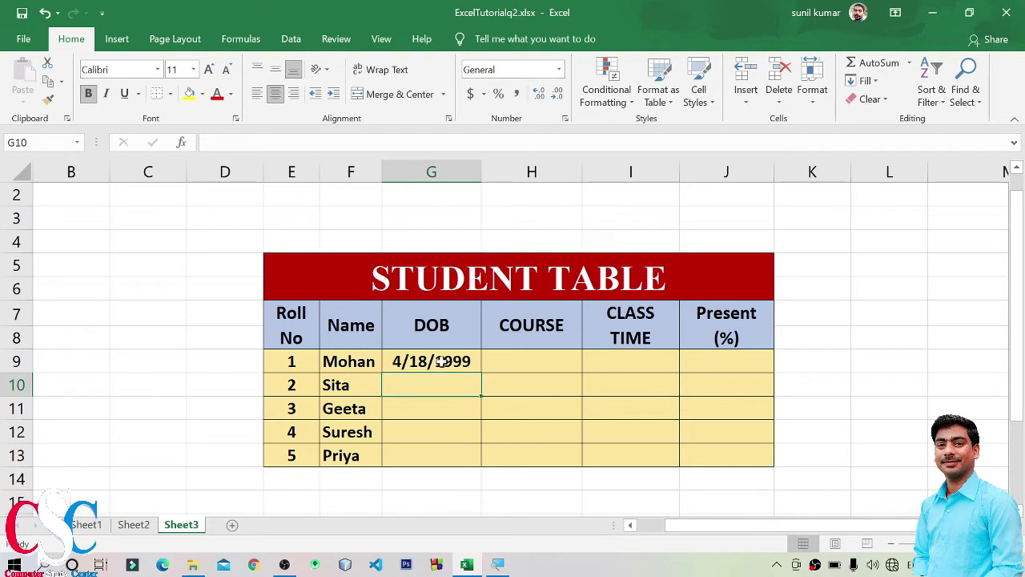
Format G9:G13 as Short Date and enter 12 in G10, which shows 1/12/1900
{"action": "left_click_drag", "start_coordinate": [441, 361], "coordinate": [444, 460]}
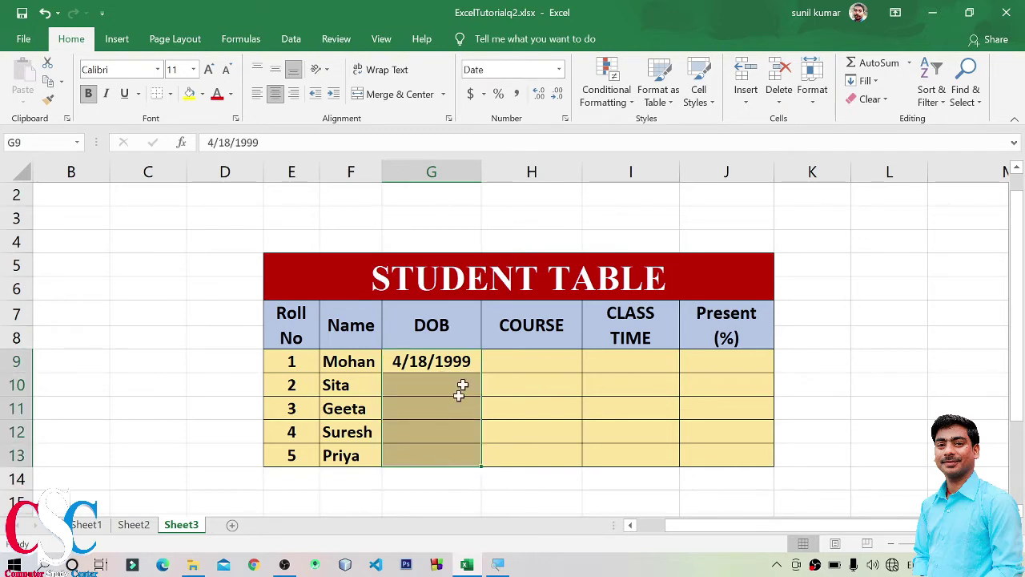
{"action": "left_click", "coordinate": [559, 70]}
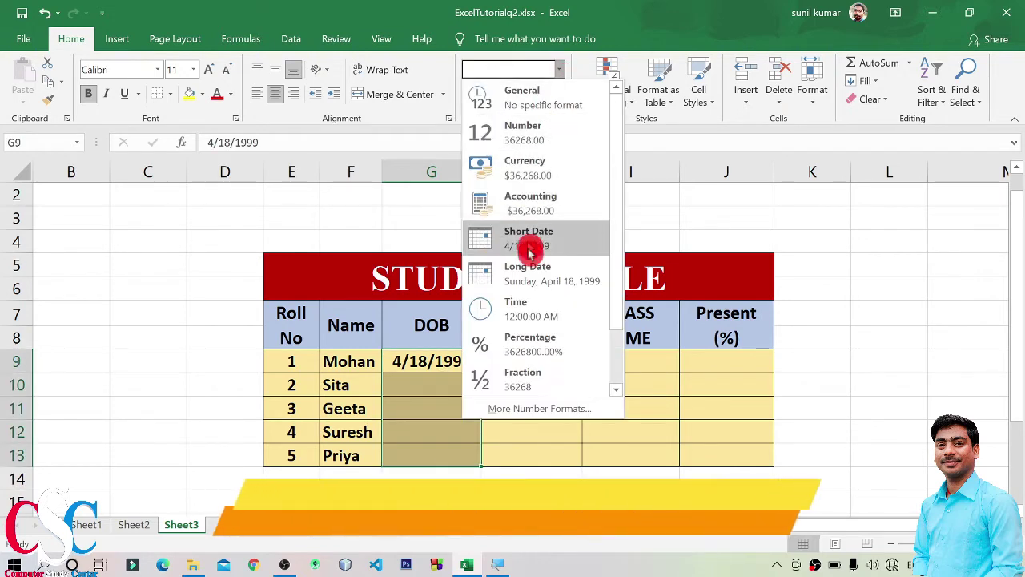
{"action": "left_click", "coordinate": [565, 250]}
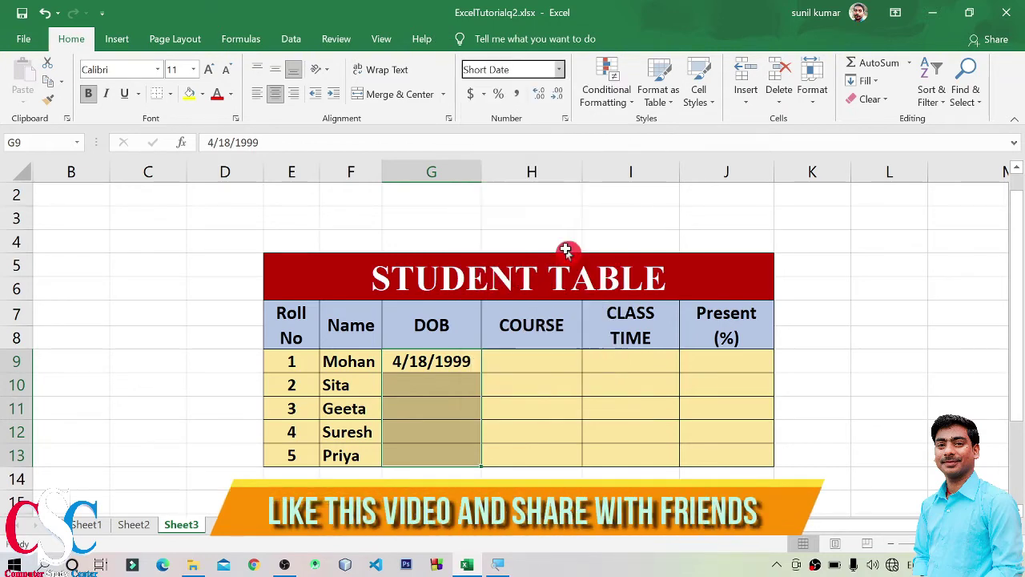
{"action": "left_click", "coordinate": [449, 390]}
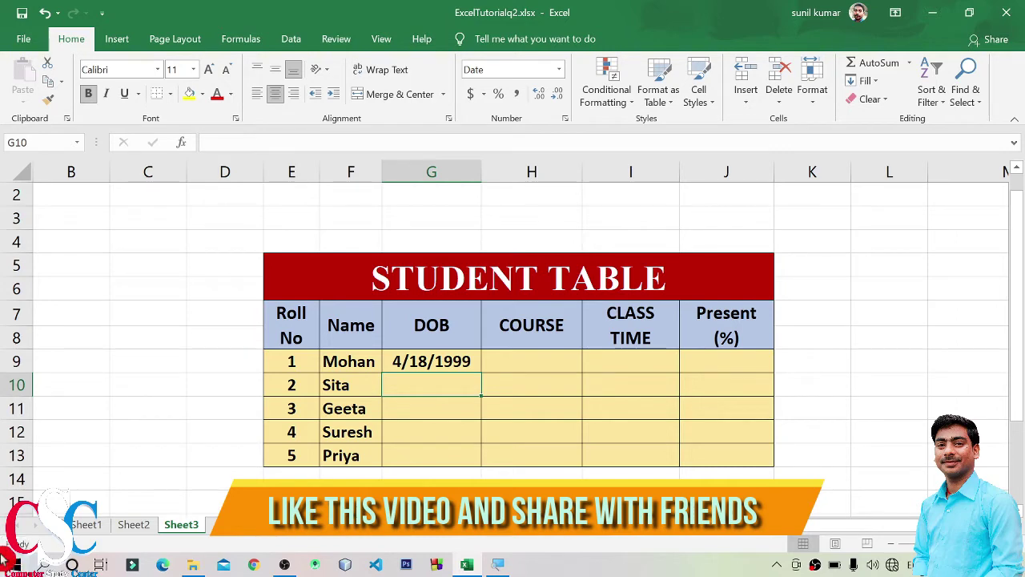
{"action": "type", "text": "1"}
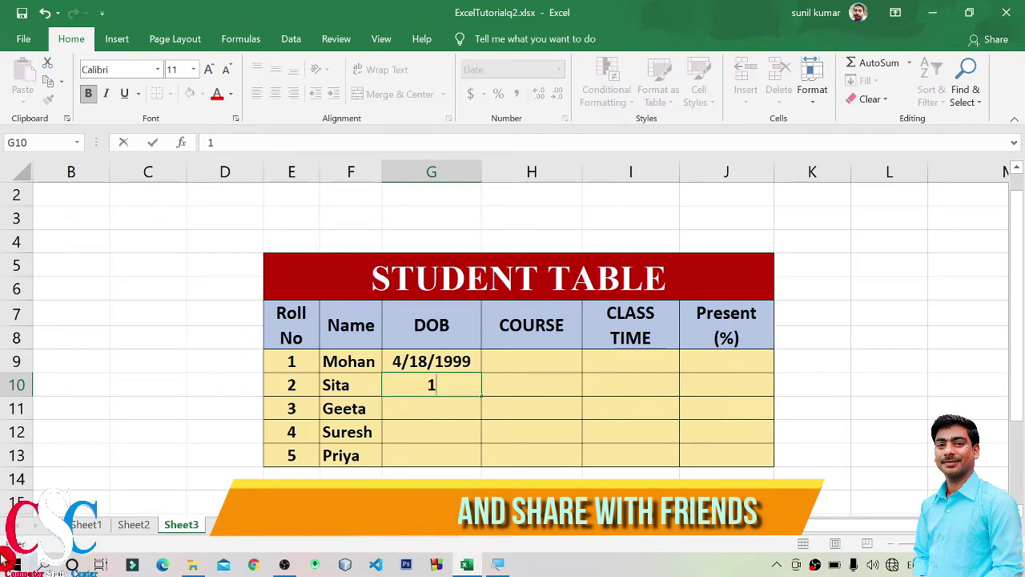
{"action": "type", "text": "2"}
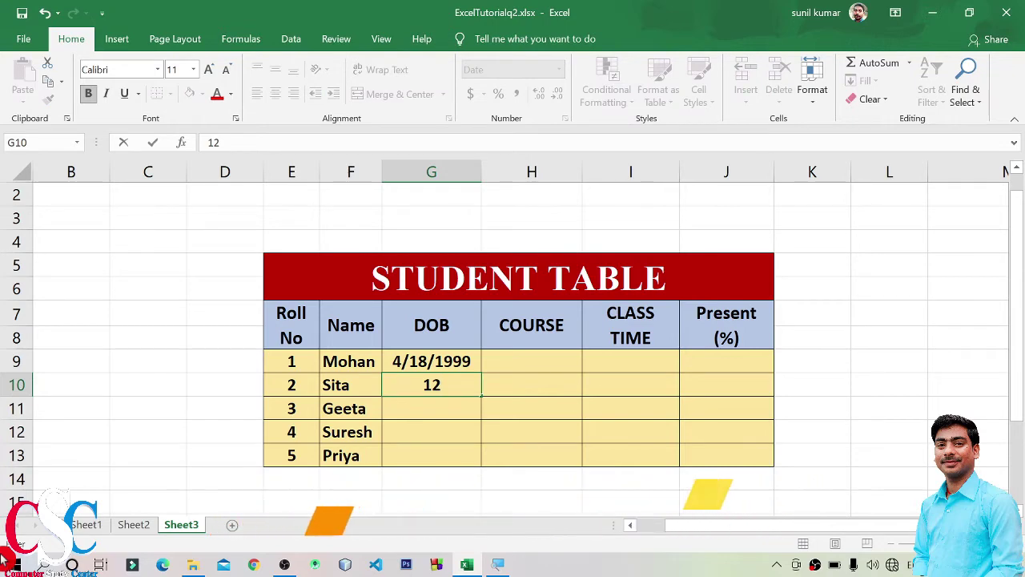
{"action": "key", "text": "Return"}
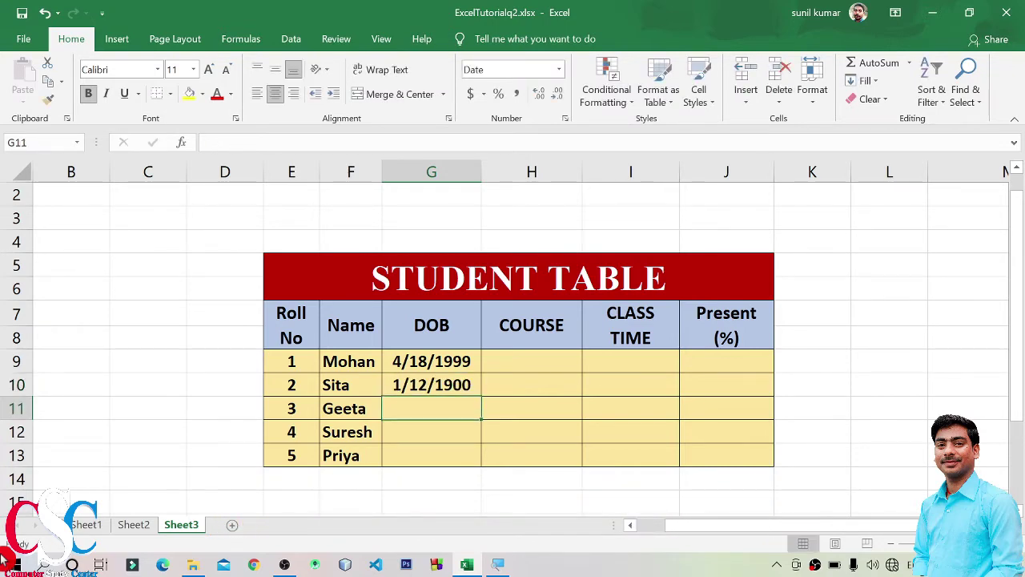
{"action": "left_click", "coordinate": [431, 385]}
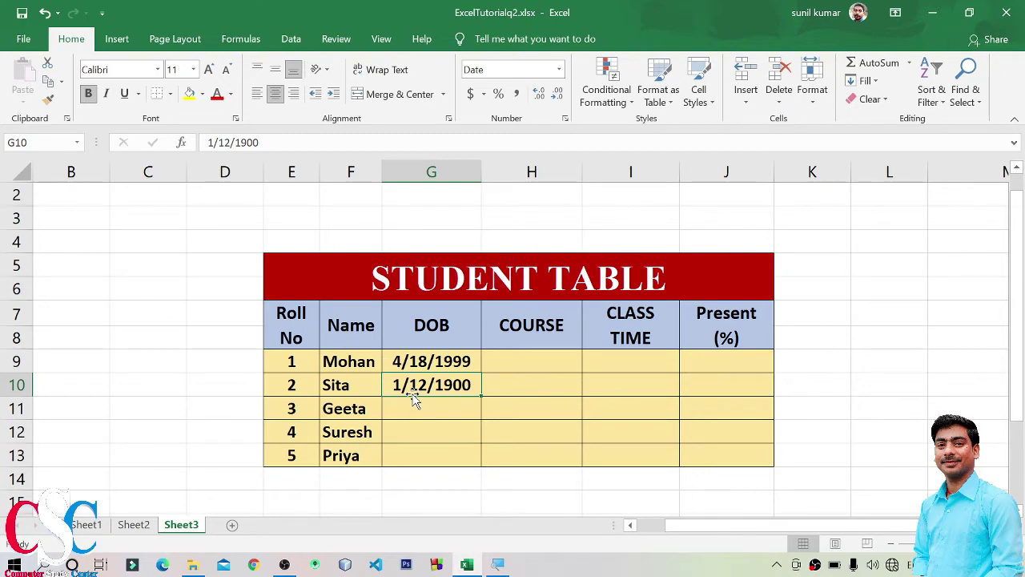
Replace G10's date with serial 10000, displayed as 5/18/1927, then select G11
{"action": "key", "text": "Delete"}
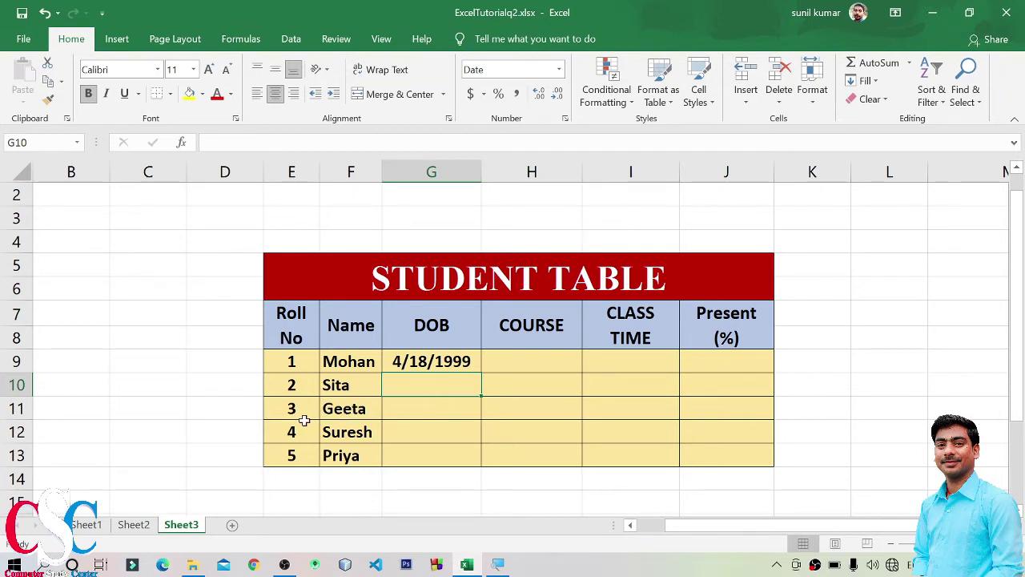
{"action": "type", "text": "10000"}
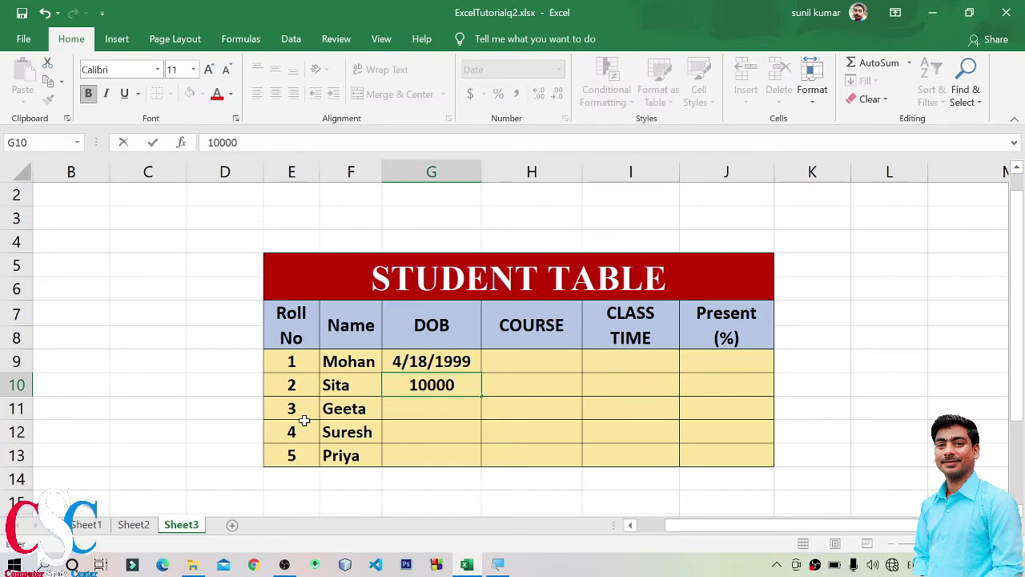
{"action": "key", "text": "Return"}
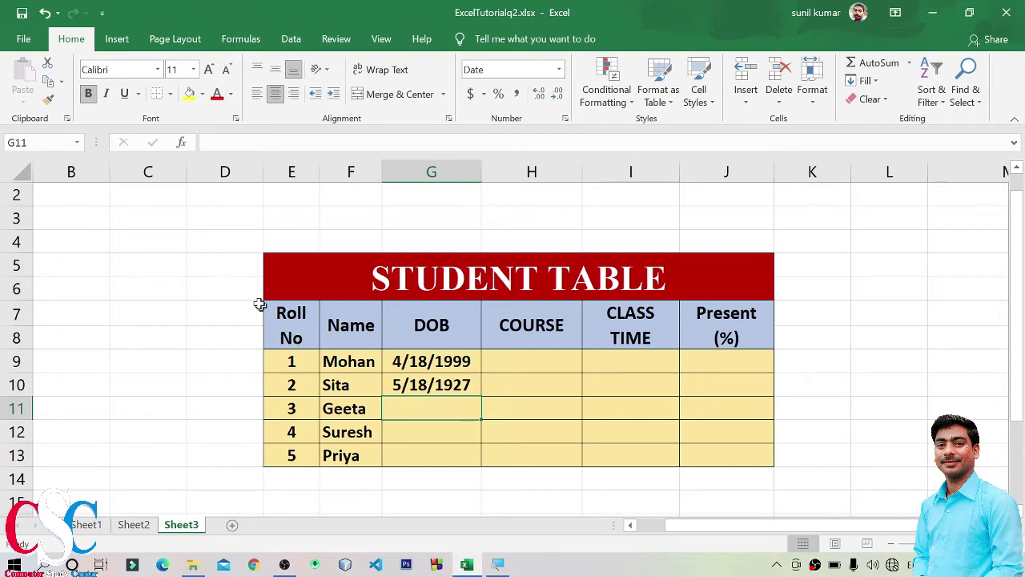
{"action": "left_click", "coordinate": [470, 385]}
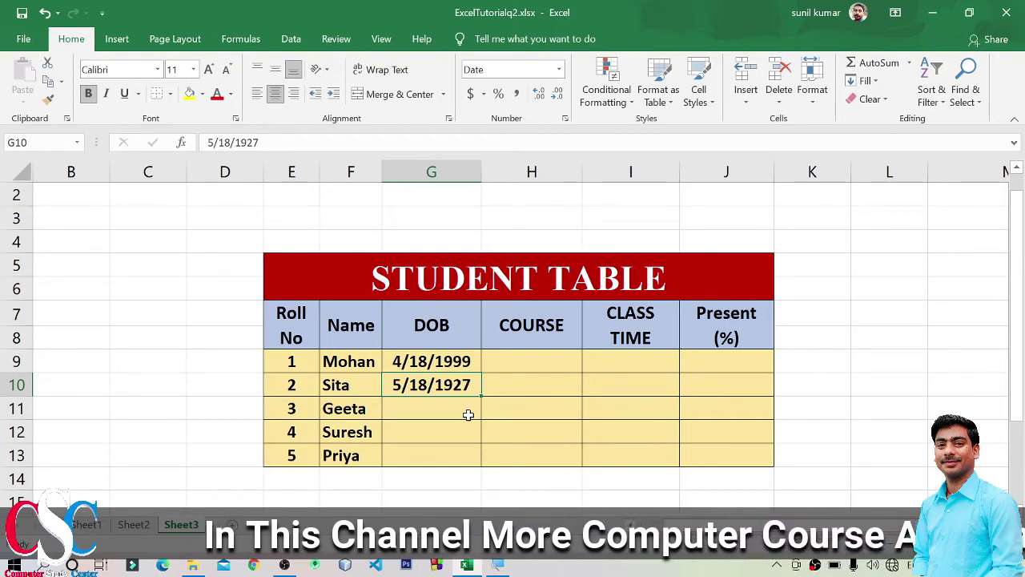
{"action": "left_click", "coordinate": [463, 415]}
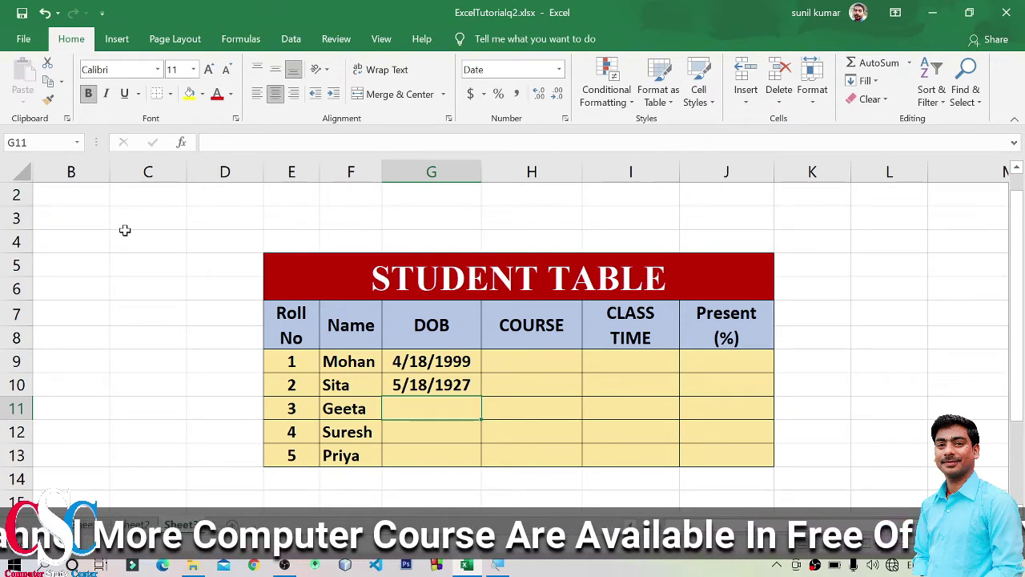
{"action": "type", "text": "6/"}
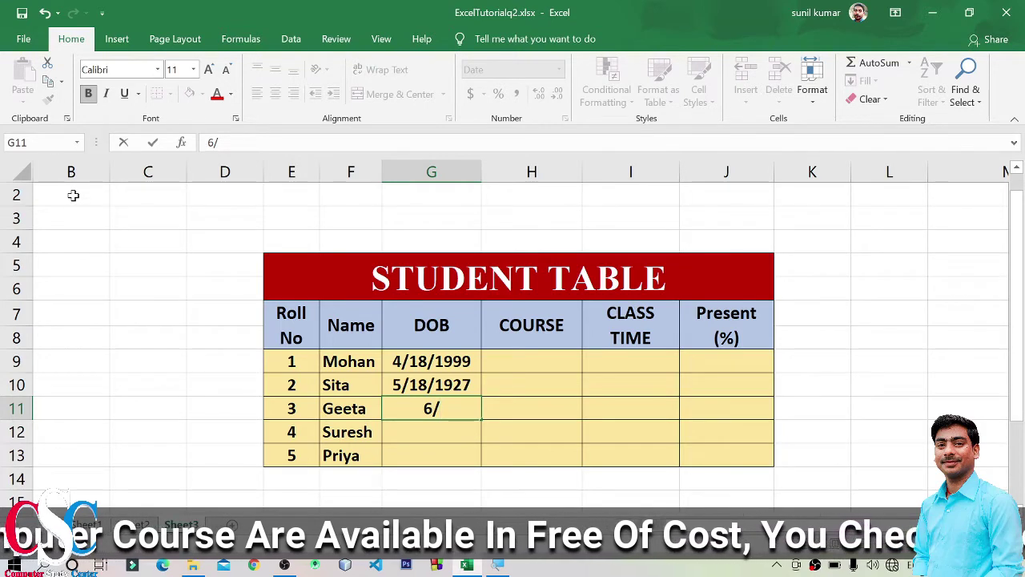
{"action": "type", "text": "28/"}
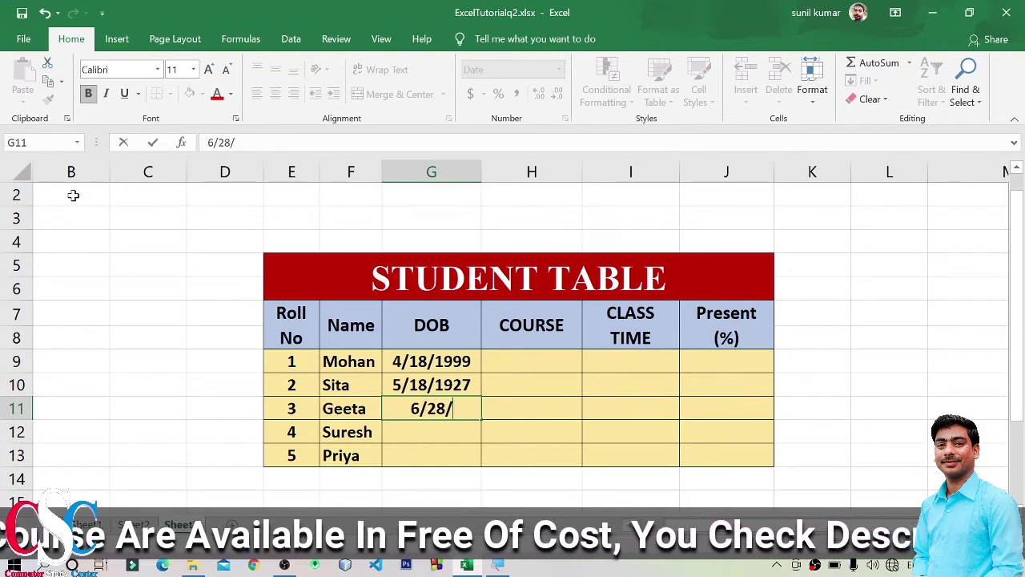
{"action": "type", "text": "1992"}
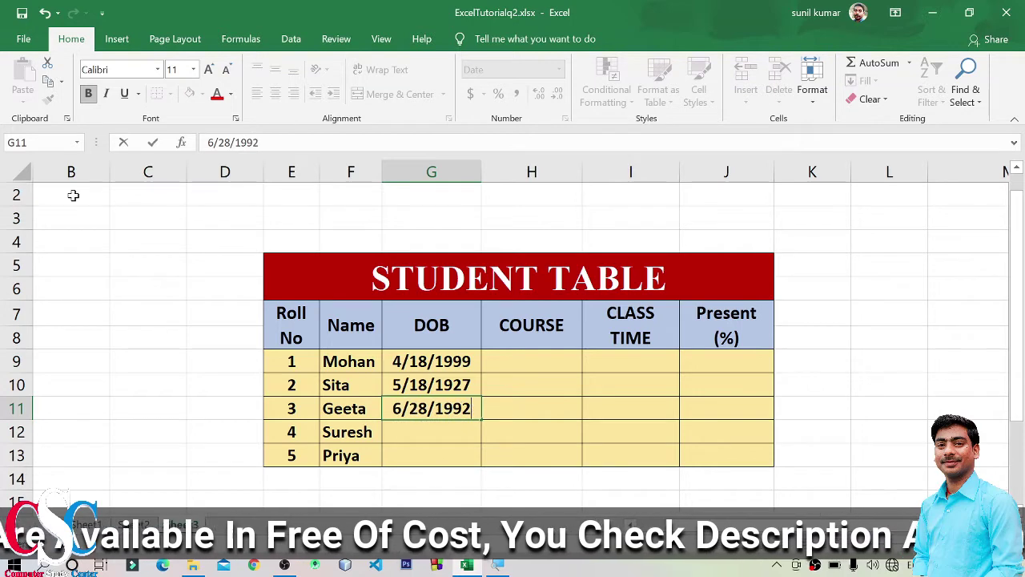
{"action": "key", "text": "Return"}
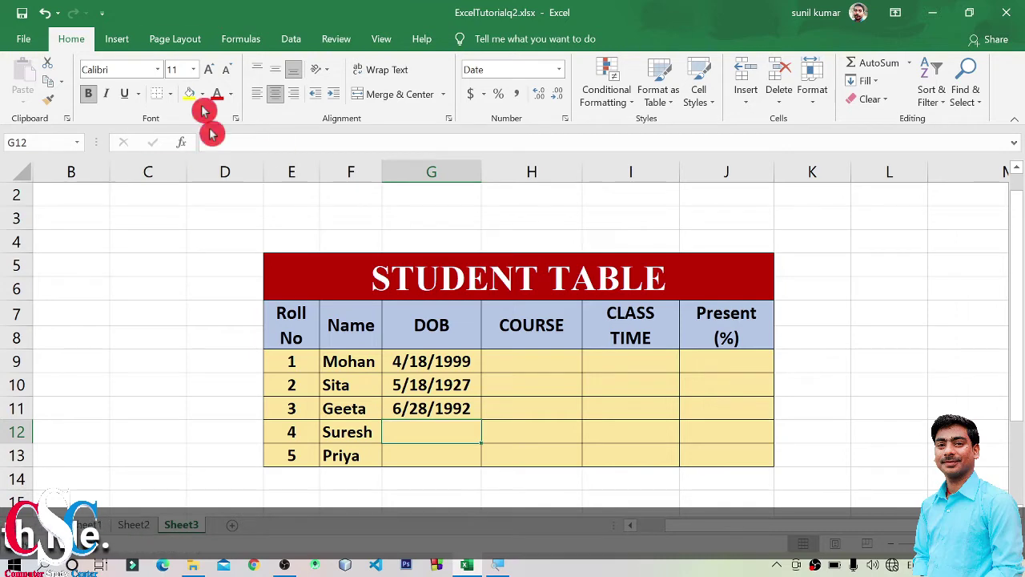
Apply Long Date format to DOB cells G9:G13, which now show as ####
{"action": "left_click", "coordinate": [431, 405]}
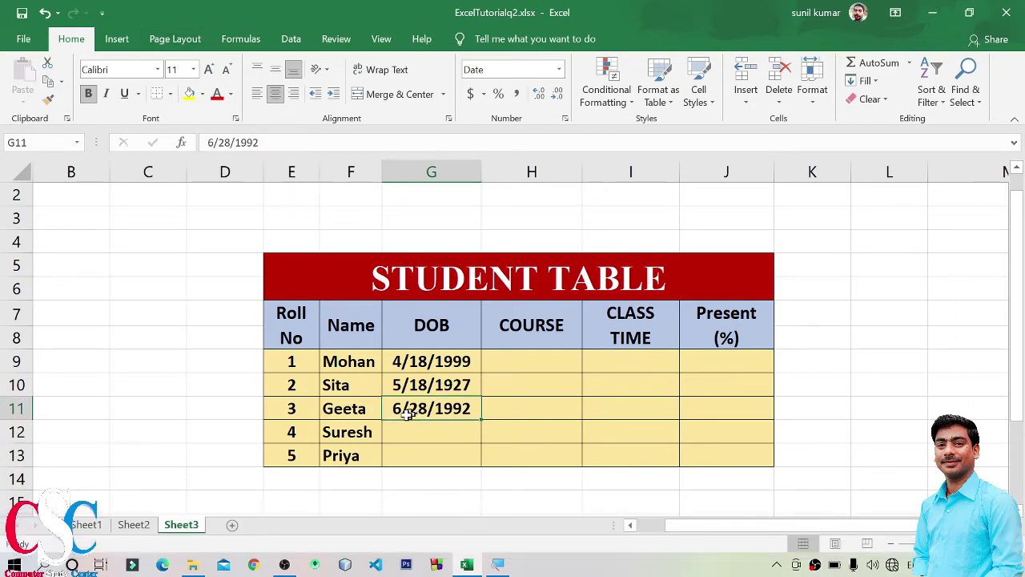
{"action": "left_click_drag", "start_coordinate": [436, 359], "coordinate": [431, 415]}
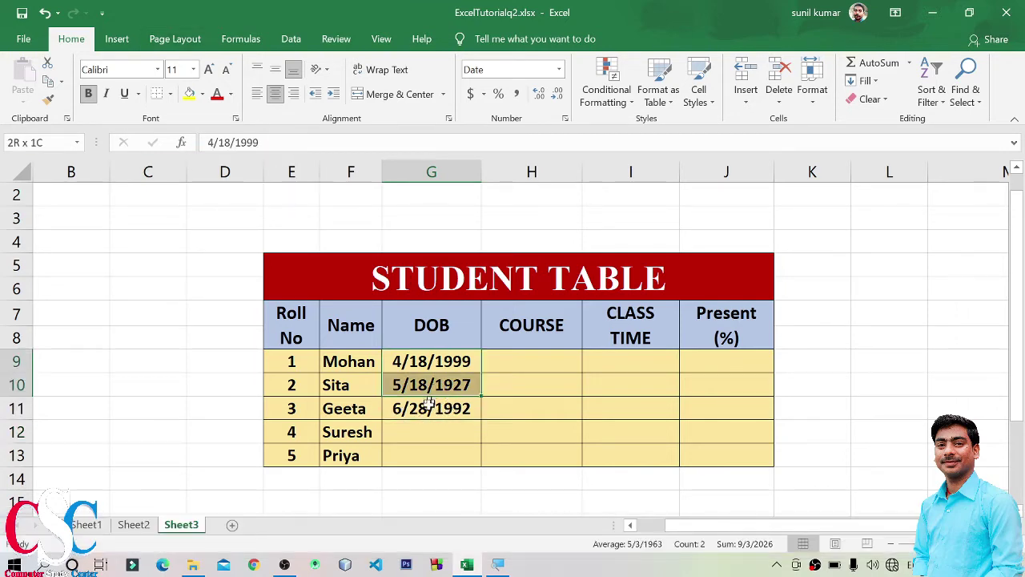
{"action": "left_click", "coordinate": [438, 449]}
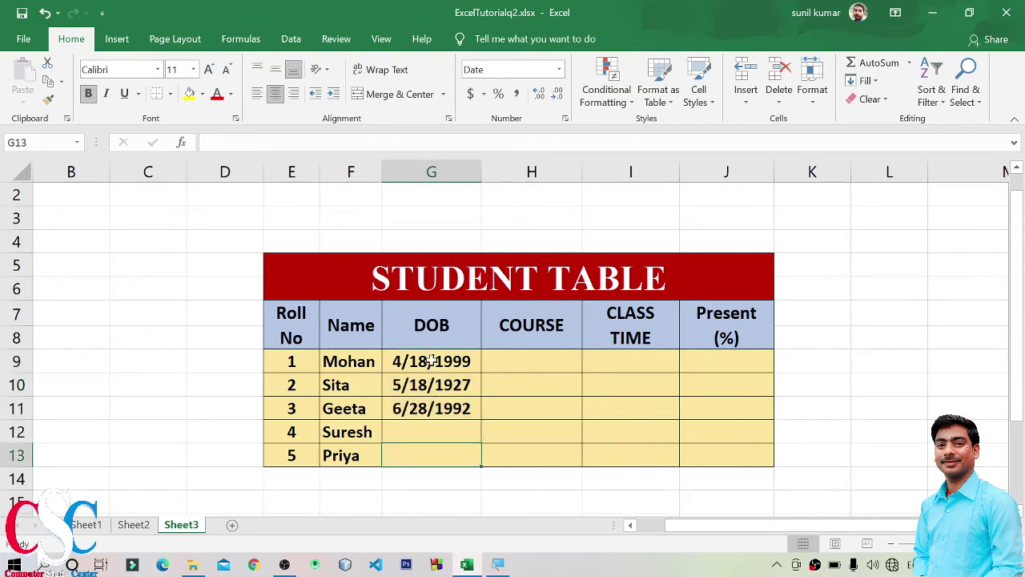
{"action": "left_click_drag", "start_coordinate": [425, 361], "coordinate": [441, 456]}
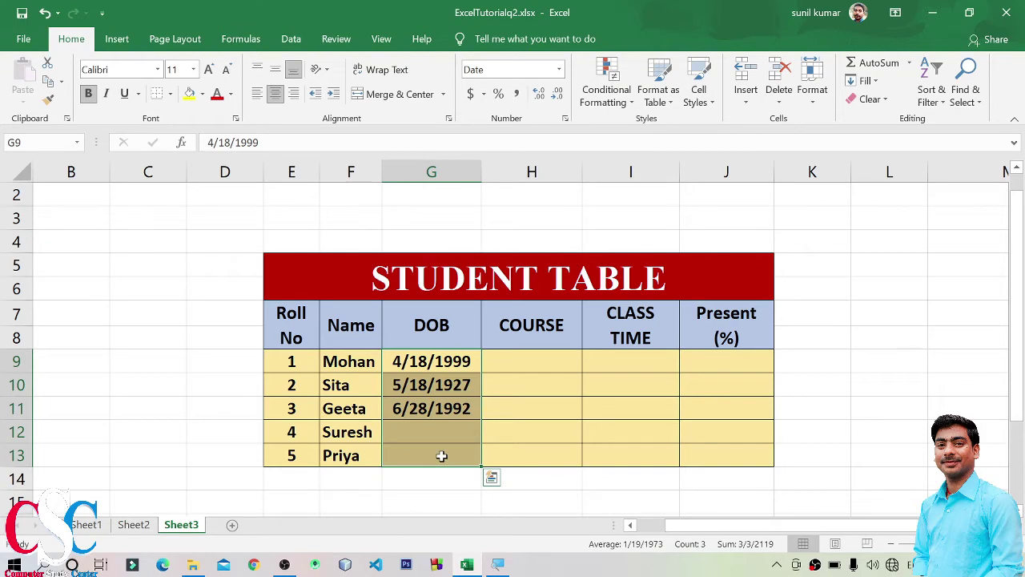
{"action": "left_click", "coordinate": [563, 70]}
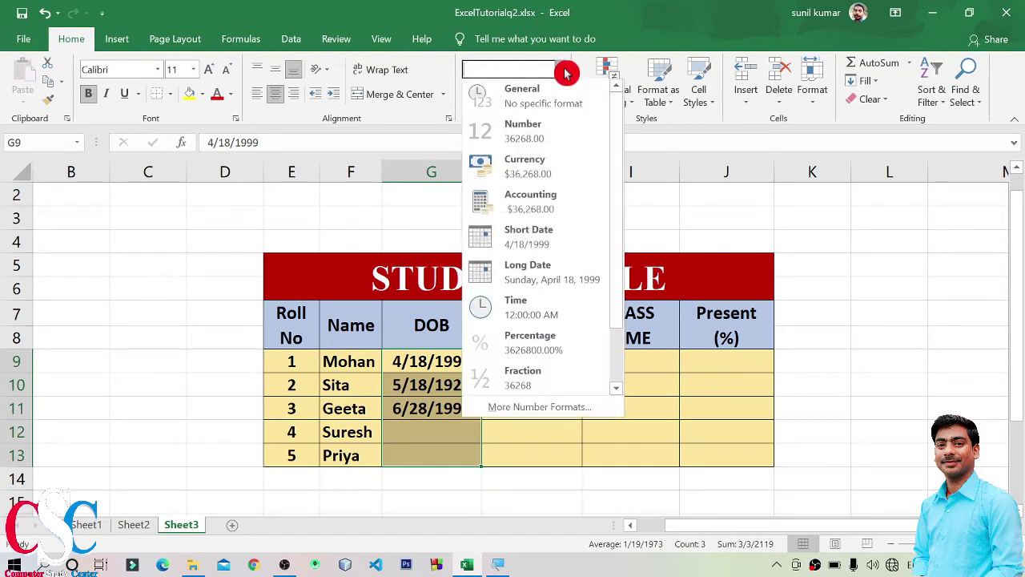
{"action": "left_click", "coordinate": [560, 274]}
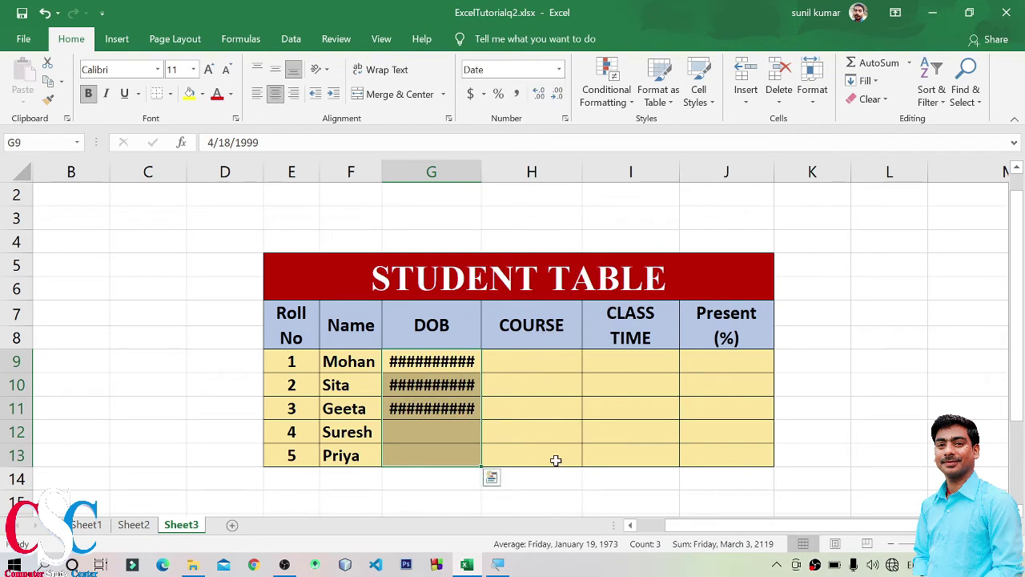
{"action": "left_click", "coordinate": [545, 406]}
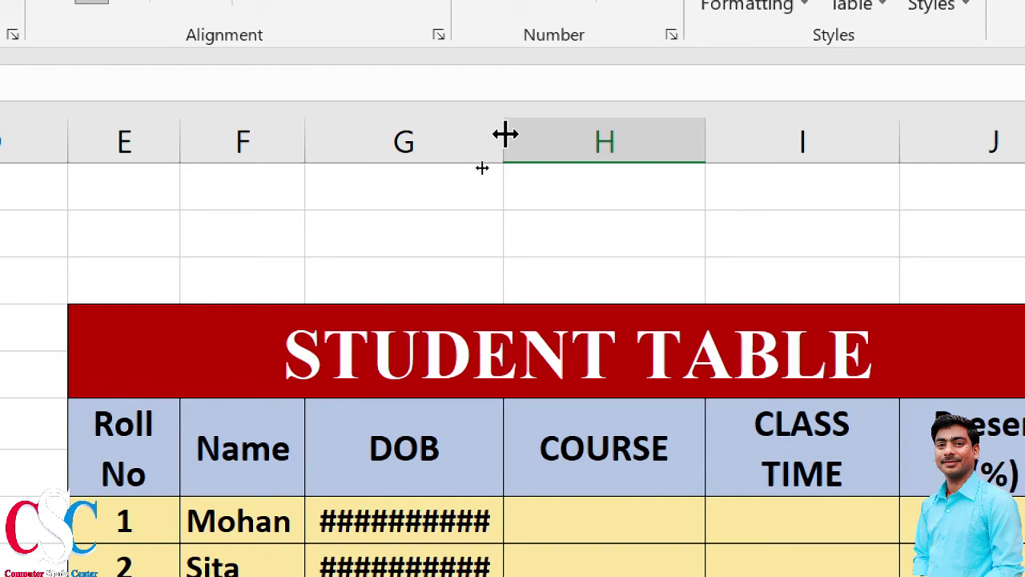
AutoFit column G so dates like Wednesday, May 18, 1927 show in full
{"action": "double_click", "coordinate": [502, 140]}
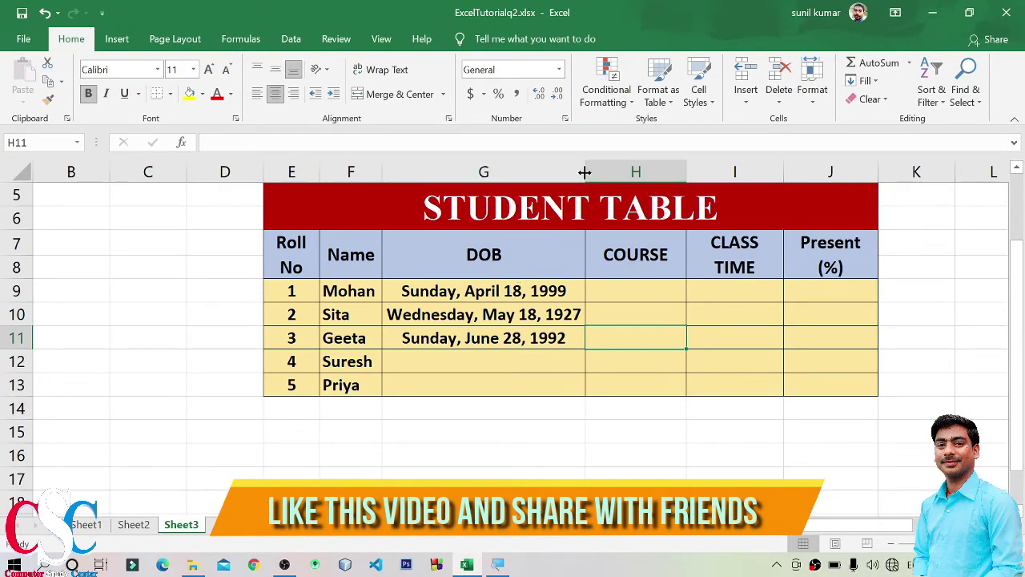
{"action": "mouse_move", "coordinate": [585, 172]}
{"action": "left_mouse_down"}
{"action": "mouse_move", "coordinate": [541, 173]}
{"action": "mouse_move", "coordinate": [584, 172]}
{"action": "left_mouse_up"}
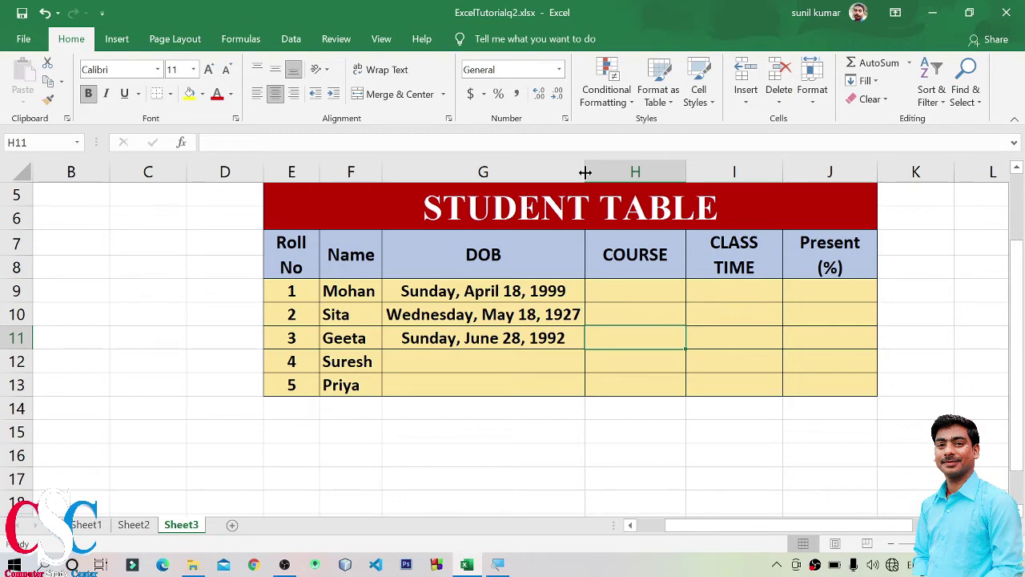
{"action": "left_click", "coordinate": [359, 296]}
{"action": "left_click", "coordinate": [452, 292]}
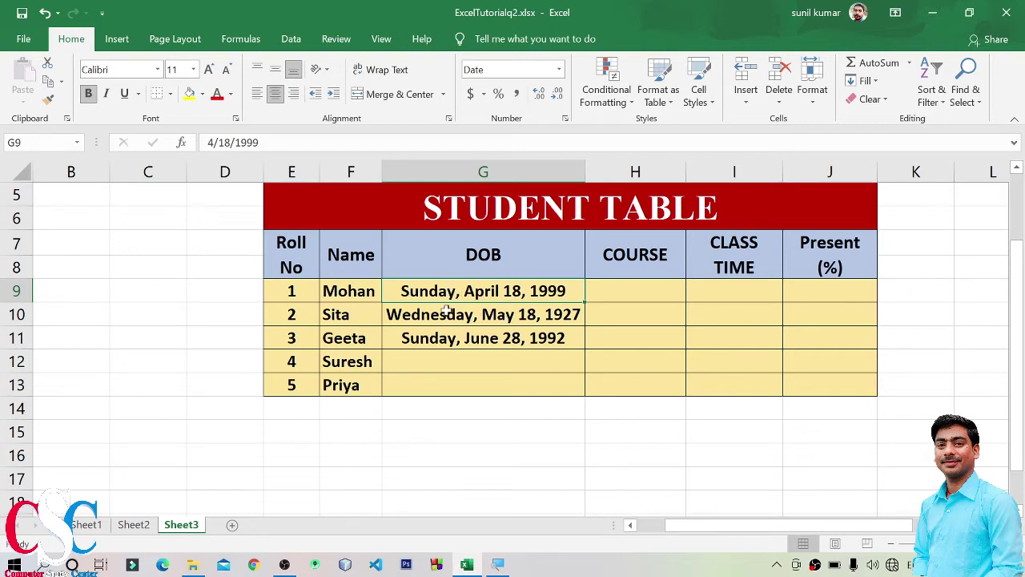
{"action": "left_click", "coordinate": [437, 313]}
{"action": "left_click", "coordinate": [439, 340]}
{"action": "left_click", "coordinate": [445, 314]}
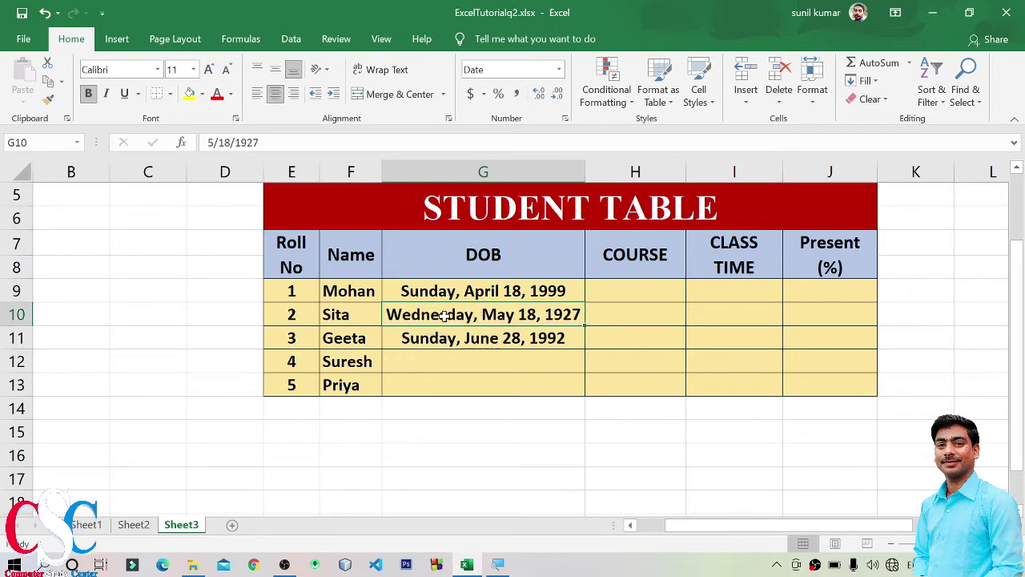
{"action": "left_click", "coordinate": [453, 337]}
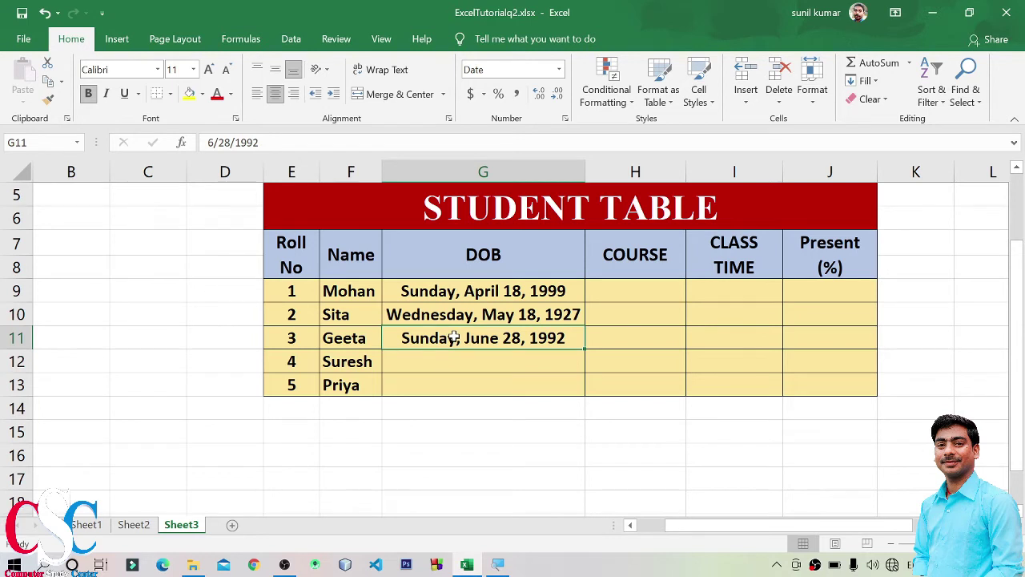
{"action": "left_click_drag", "start_coordinate": [524, 290], "coordinate": [529, 379]}
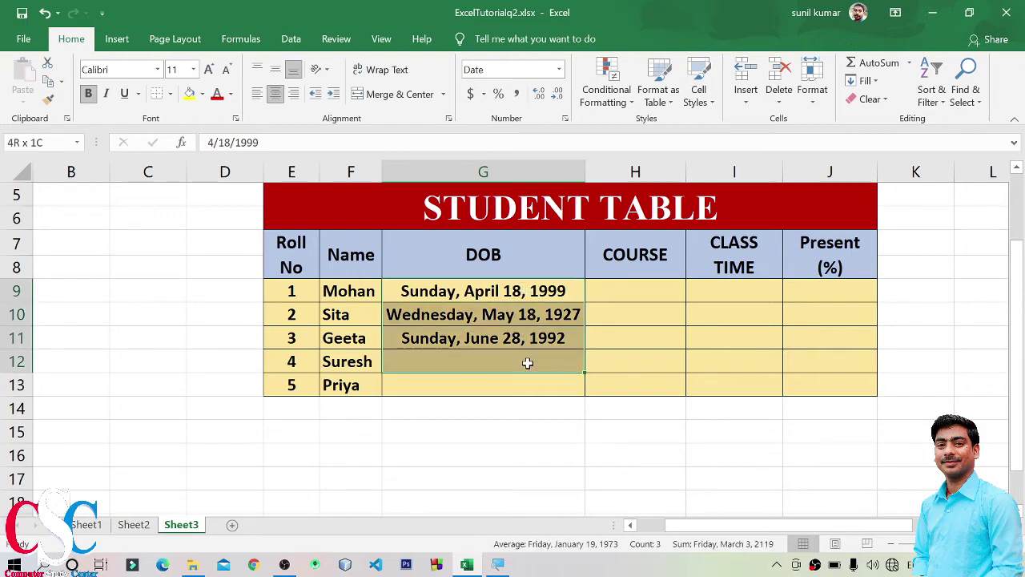
{"action": "left_click", "coordinate": [561, 73]}
{"action": "left_click", "coordinate": [561, 73]}
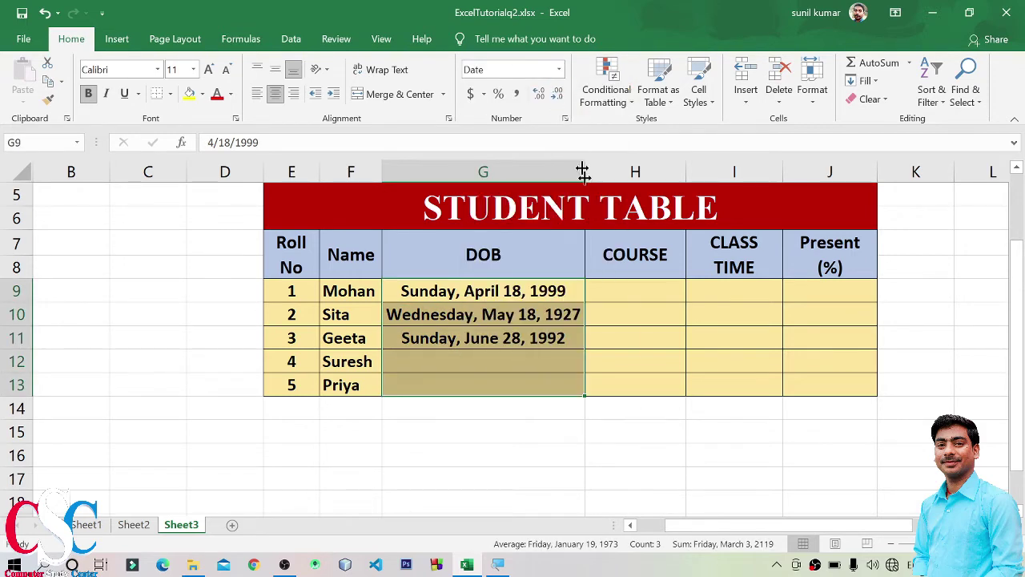
{"action": "mouse_move", "coordinate": [634, 290]}
{"action": "left_mouse_down"}
{"action": "mouse_move", "coordinate": [656, 402]}
{"action": "mouse_move", "coordinate": [658, 370]}
{"action": "left_mouse_up"}
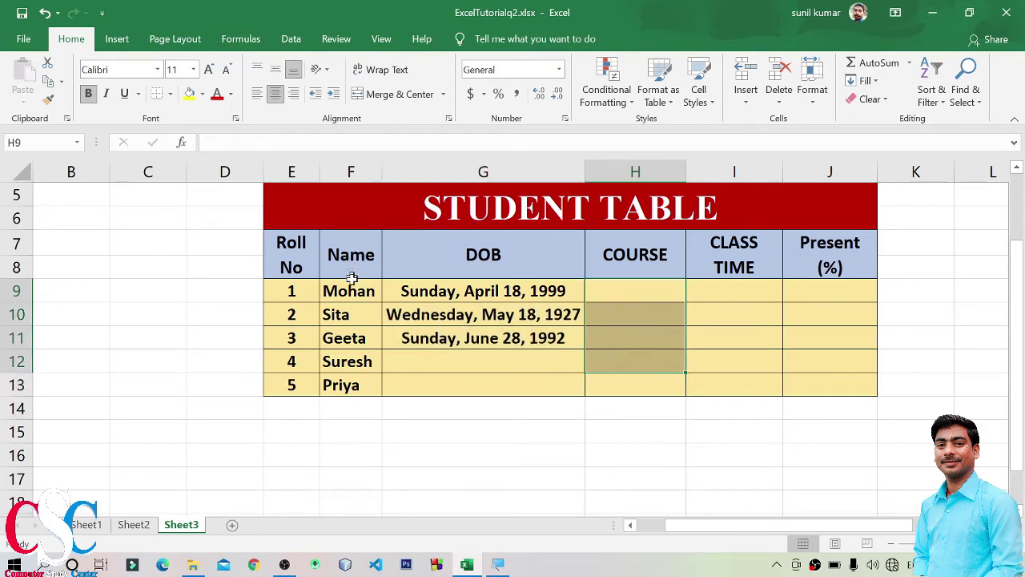
Enter courses CCC, O level and A leve for Mohan, Sita and Geeta
{"action": "left_click", "coordinate": [639, 292]}
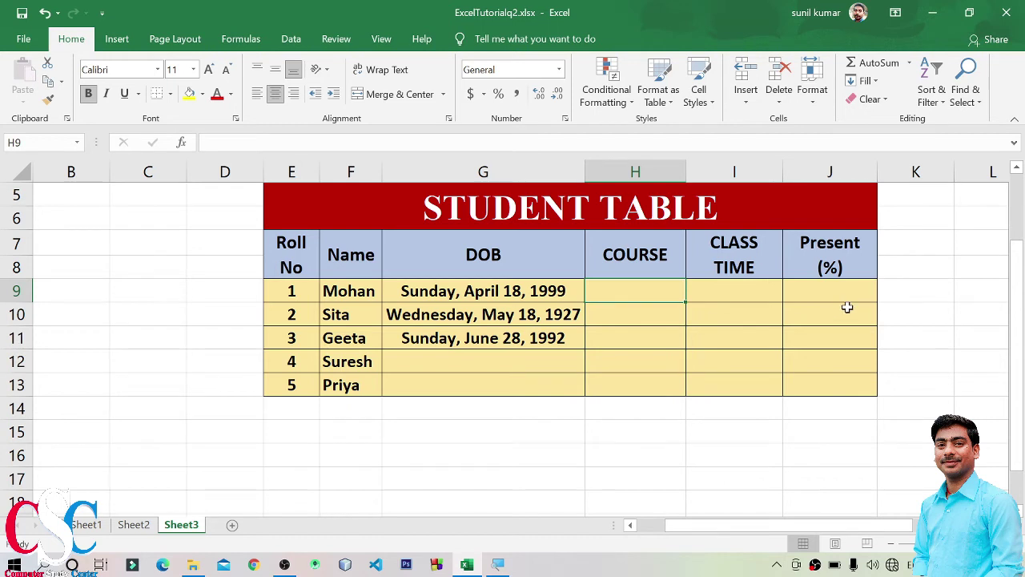
{"action": "type", "text": "CC"}
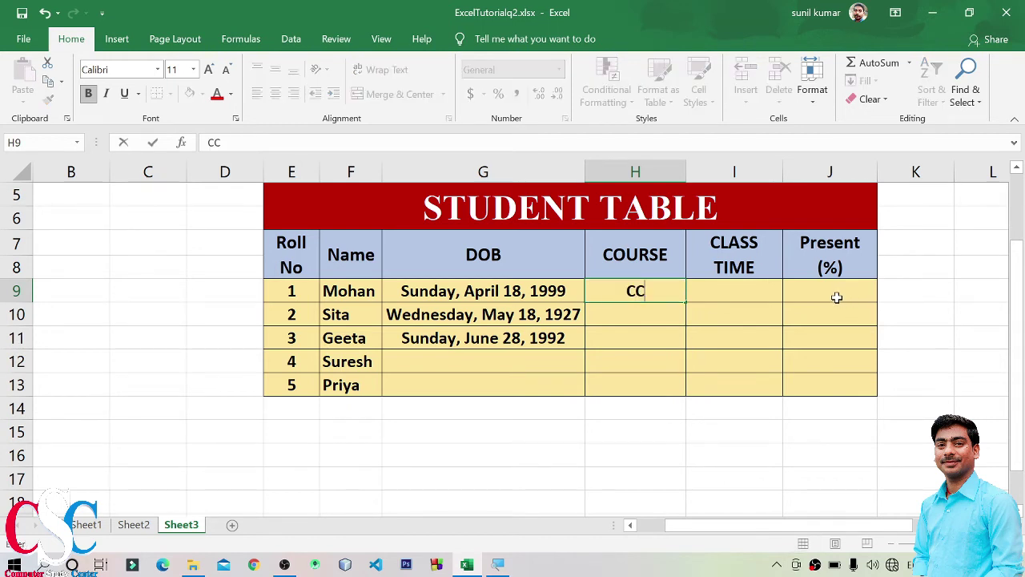
{"action": "type", "text": "C"}
{"action": "type", "text": "\\"}
{"action": "key", "text": "BackSpace"}
{"action": "key", "text": "Return"}
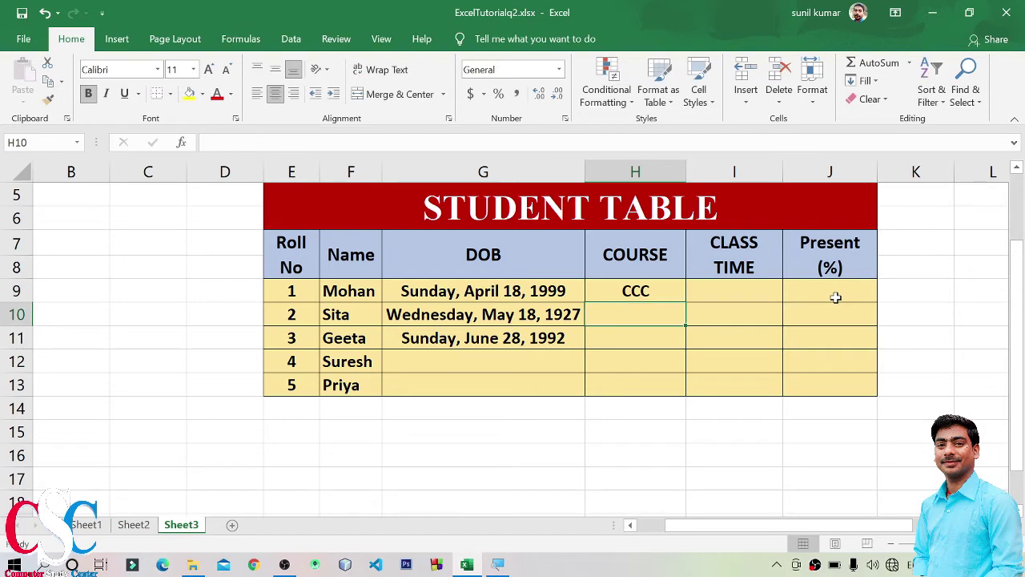
{"action": "type", "text": "O"}
{"action": "type", "text": "le"}
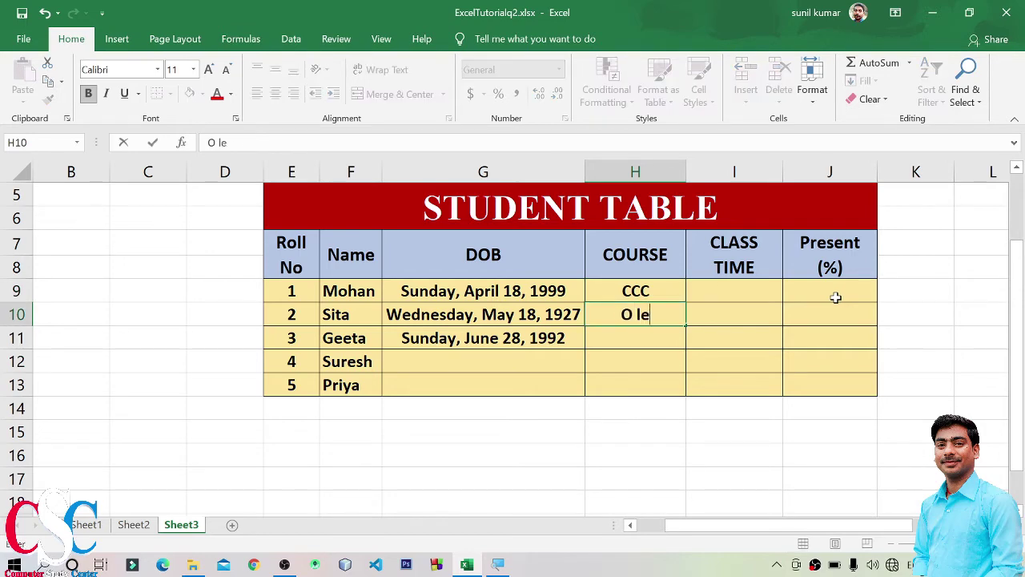
{"action": "type", "text": "vel"}
{"action": "key", "text": "Return"}
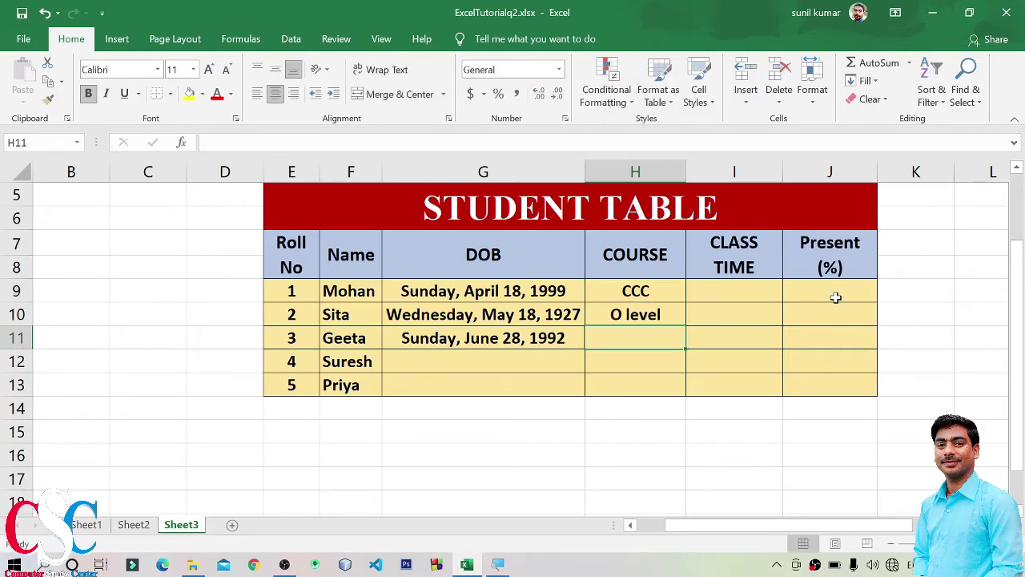
{"action": "type", "text": "A leve"}
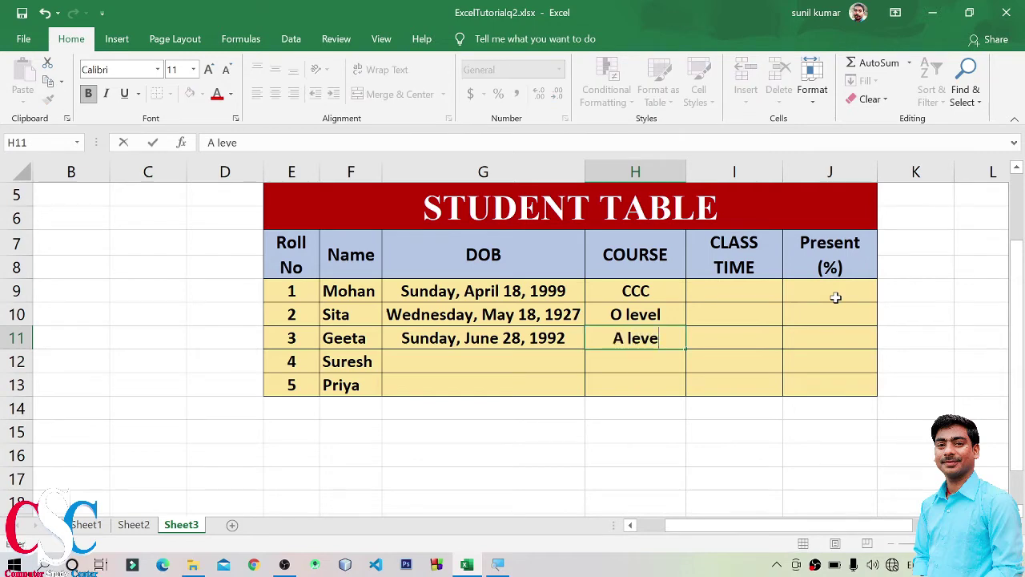
{"action": "key", "text": "Return"}
Enter ADCA for Suresh and BCA for Priya
{"action": "type", "text": "AD"}
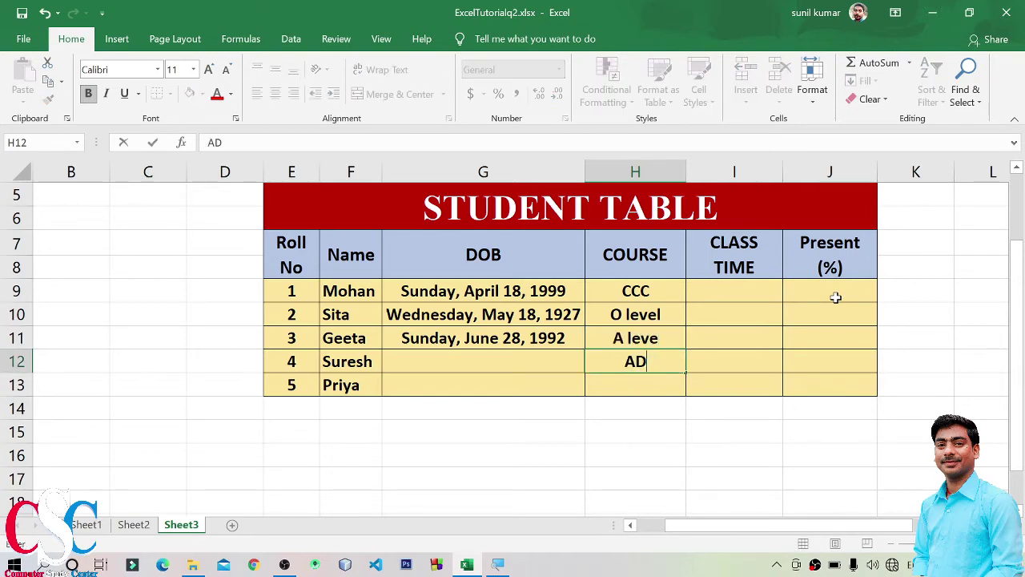
{"action": "type", "text": "CA"}
{"action": "key", "text": "Return"}
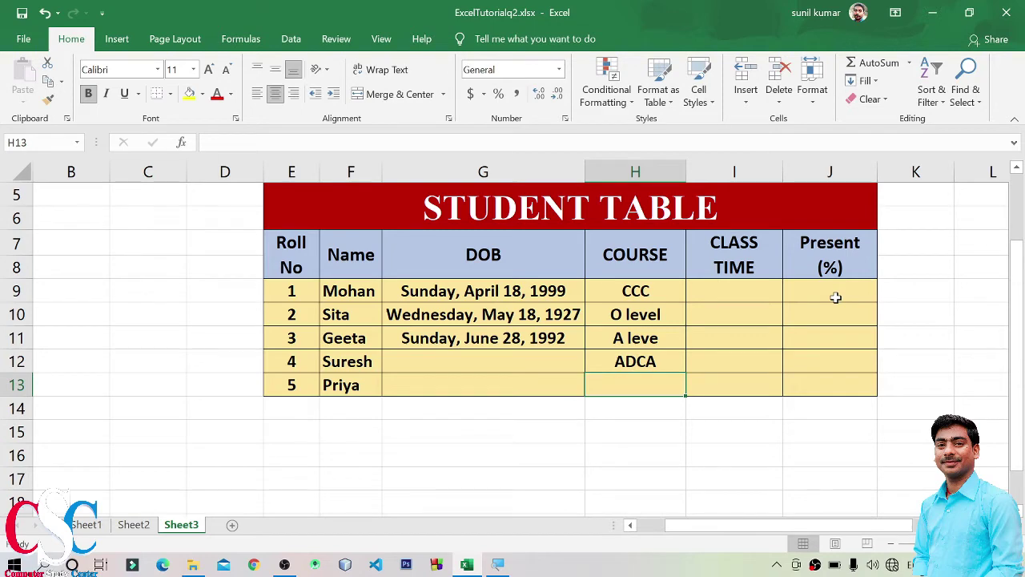
{"action": "type", "text": "B"}
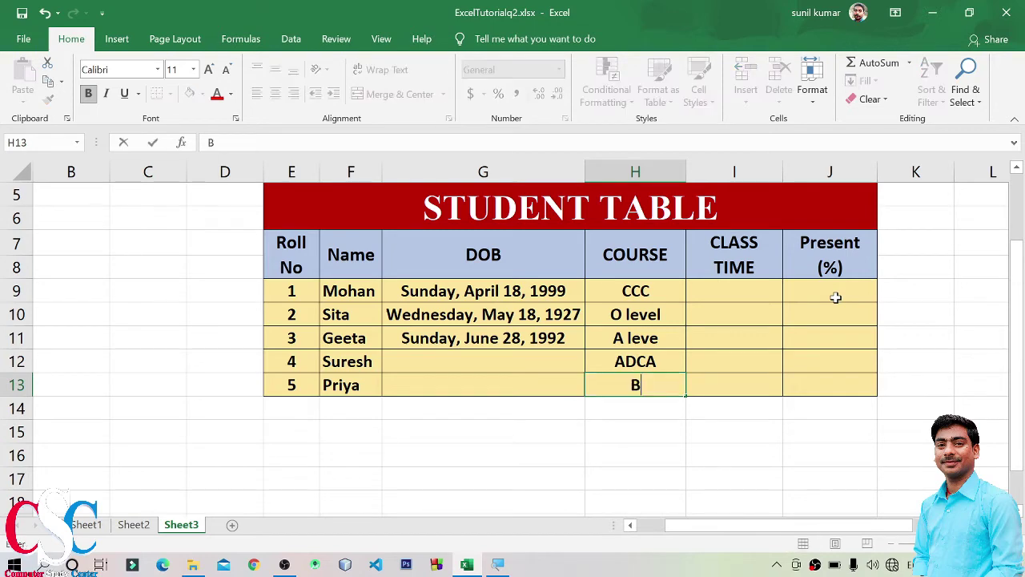
{"action": "type", "text": "CA"}
{"action": "left_click", "coordinate": [835, 297]}
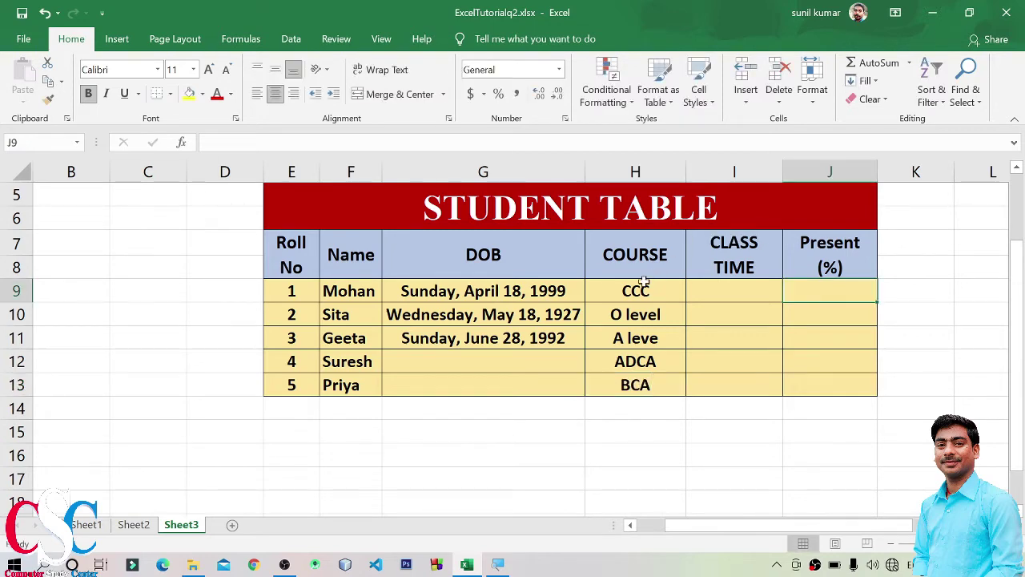
Select the CLASS TIME column I and insert a blank column before it
{"action": "left_click_drag", "start_coordinate": [647, 289], "coordinate": [668, 383]}
{"action": "left_click", "coordinate": [723, 361]}
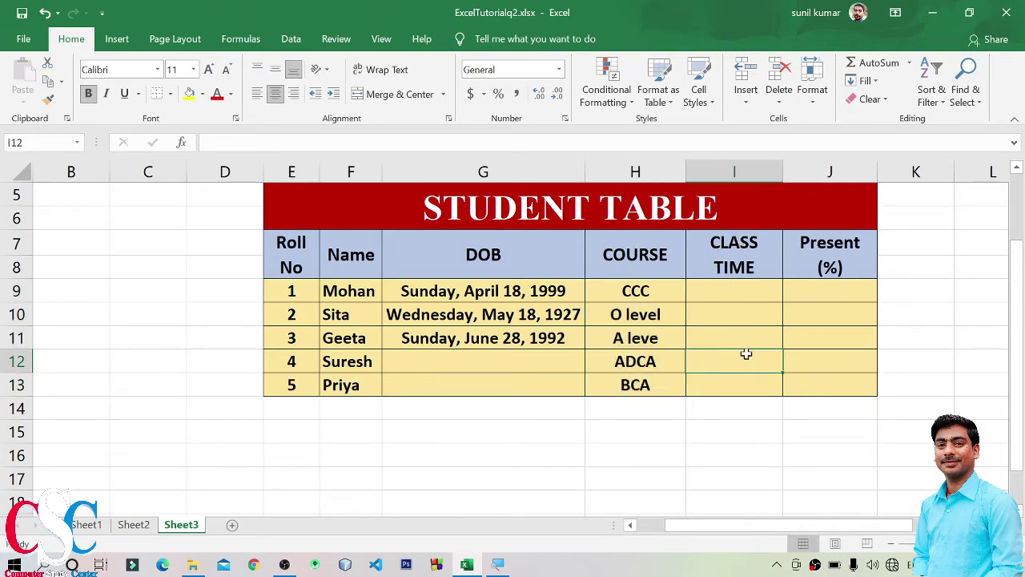
{"action": "left_click", "coordinate": [695, 244]}
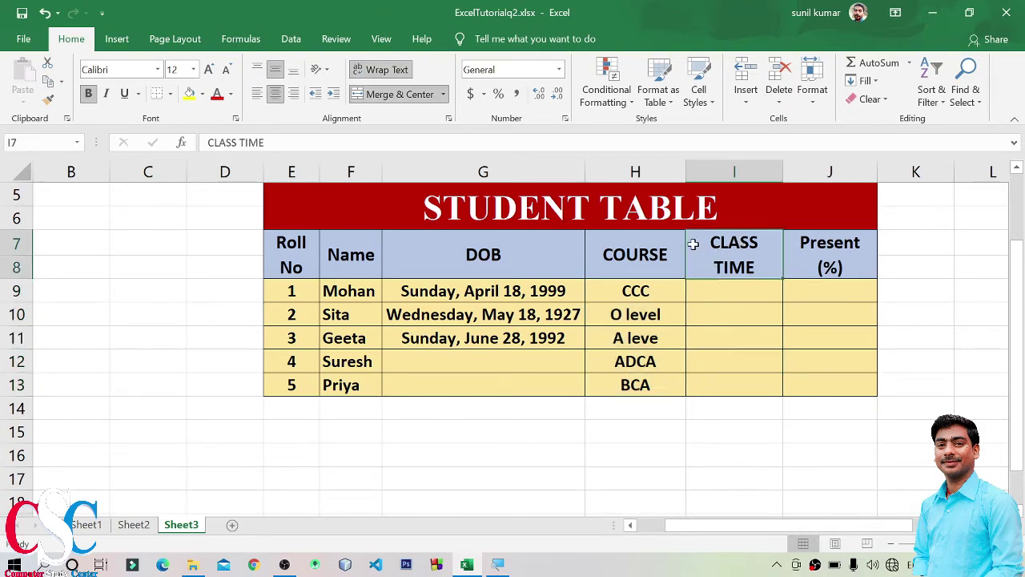
{"action": "left_click", "coordinate": [723, 171]}
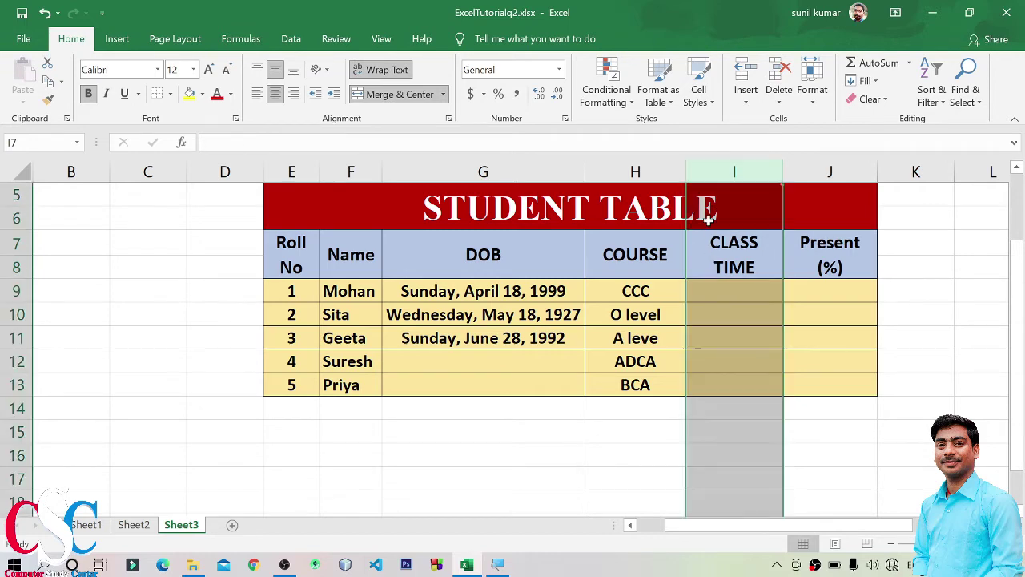
{"action": "left_click", "coordinate": [747, 70]}
{"action": "left_click", "coordinate": [771, 340]}
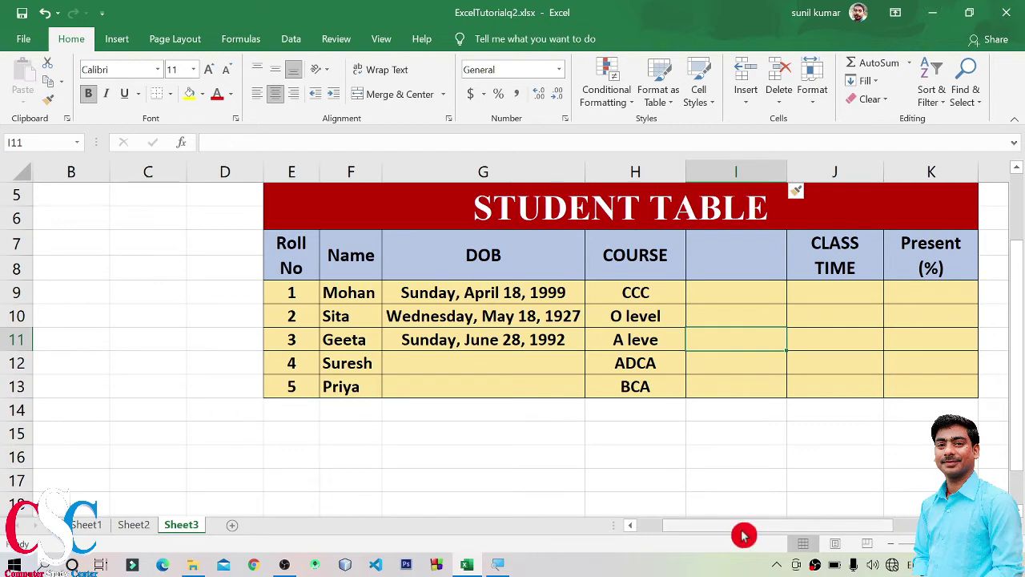
{"action": "left_click_drag", "start_coordinate": [743, 535], "coordinate": [794, 535]}
{"action": "left_click_drag", "start_coordinate": [595, 242], "coordinate": [598, 270]}
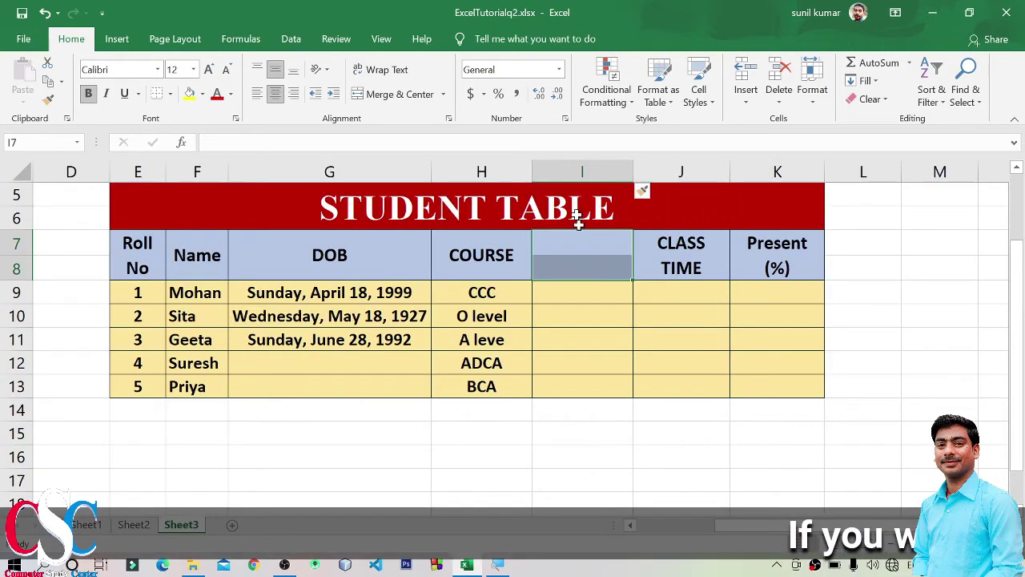
Merge I7:I8 into a Fee heading and test a 3000 fee in I9
{"action": "left_click", "coordinate": [394, 95]}
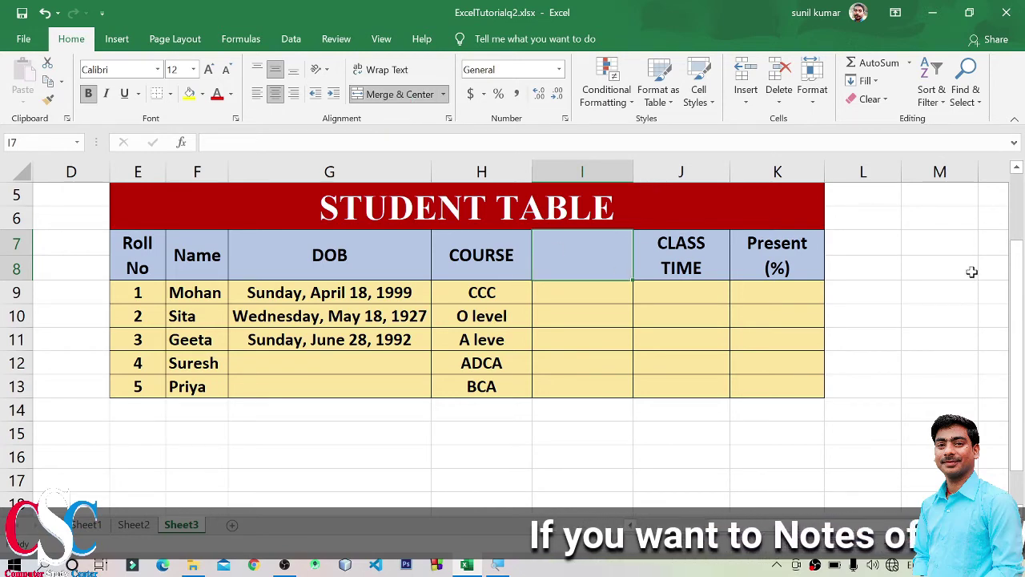
{"action": "type", "text": "Fee"}
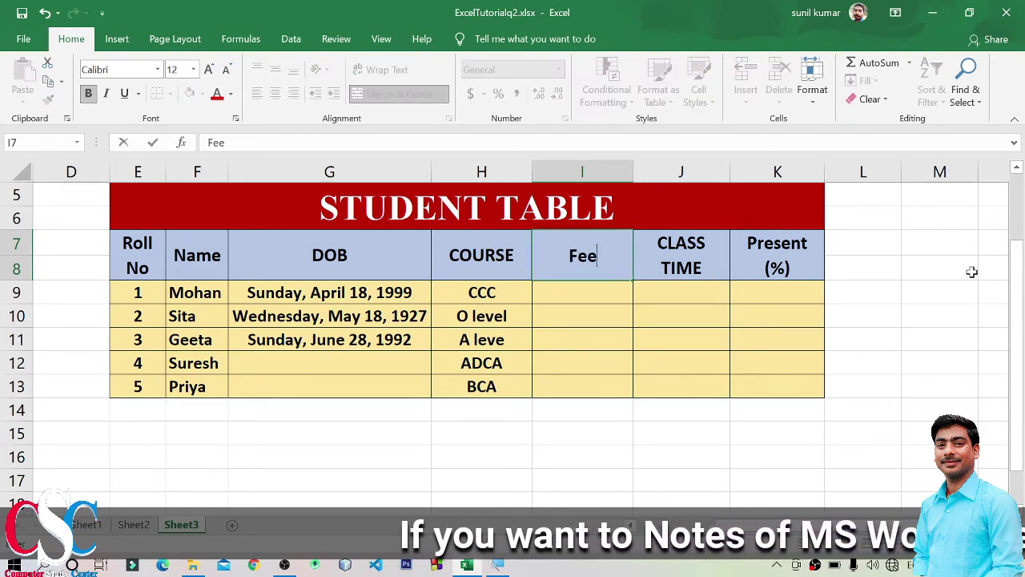
{"action": "key", "text": "Return"}
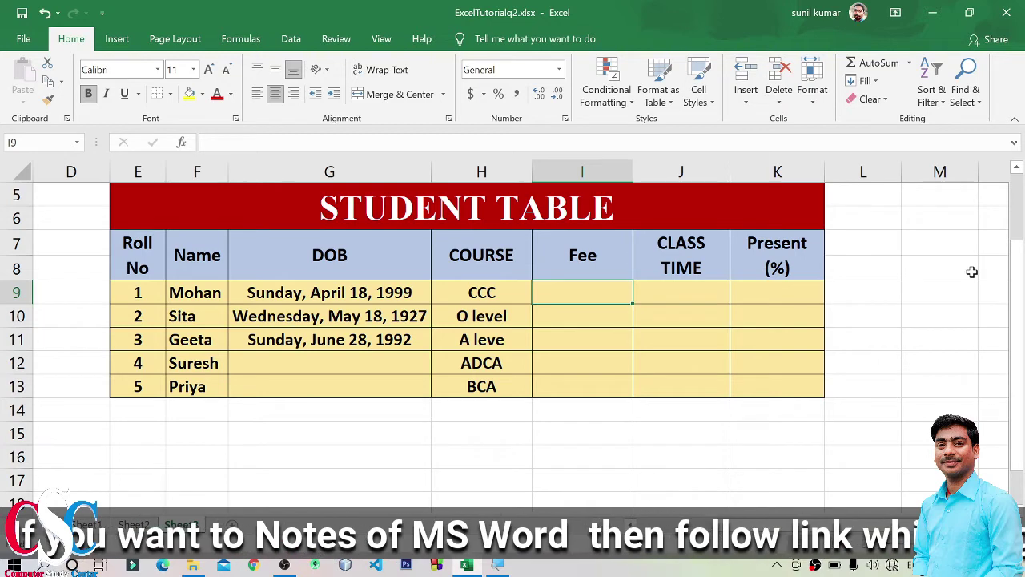
{"action": "type", "text": "3000"}
{"action": "key", "text": "Return"}
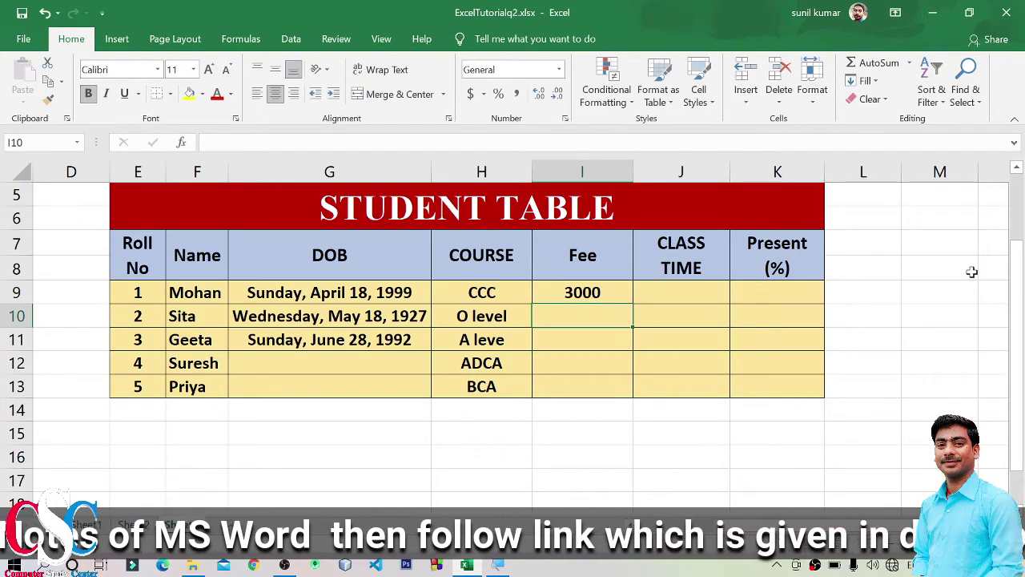
{"action": "left_click", "coordinate": [593, 294]}
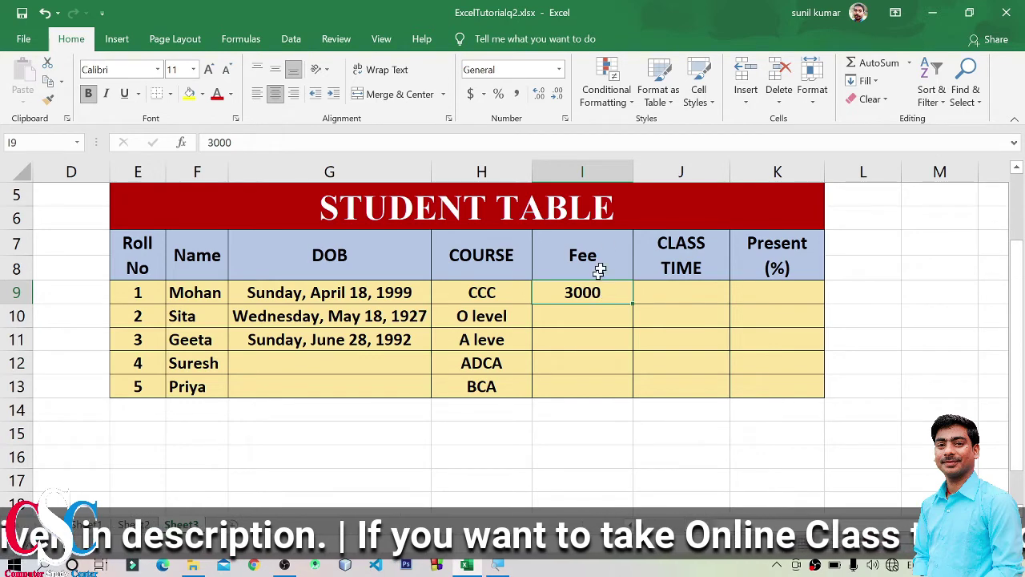
Retype the heading as num, restore it to Fee, and clear the test 3000 fee
{"action": "left_click", "coordinate": [594, 258]}
{"action": "key", "text": "BackSpace"}
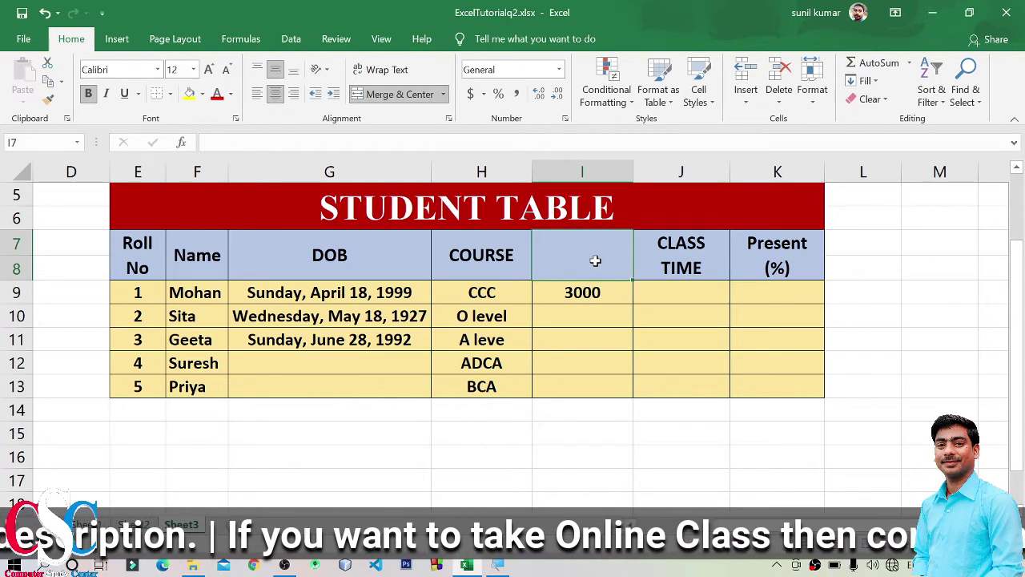
{"action": "type", "text": "num"}
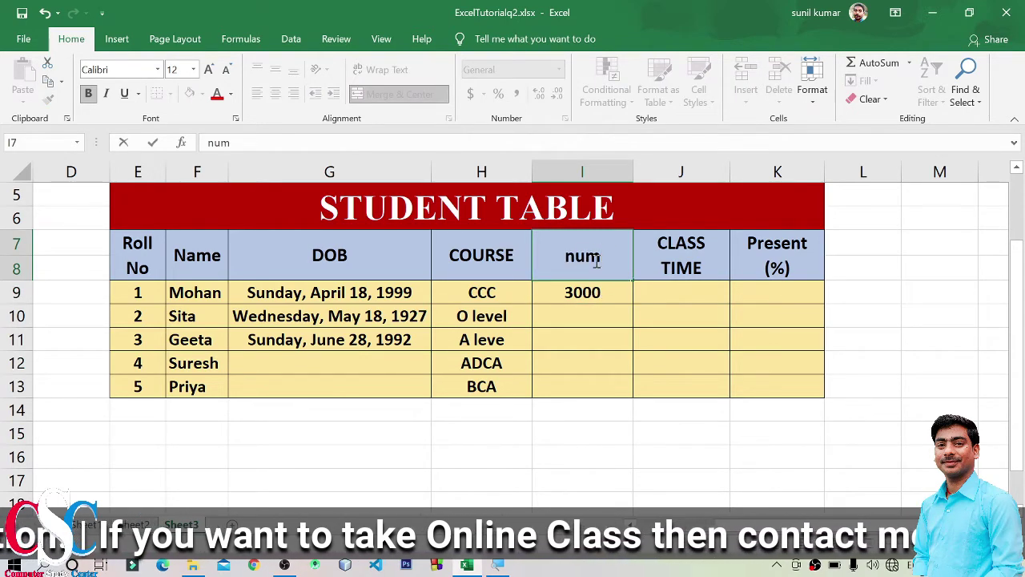
{"action": "key", "text": "Return"}
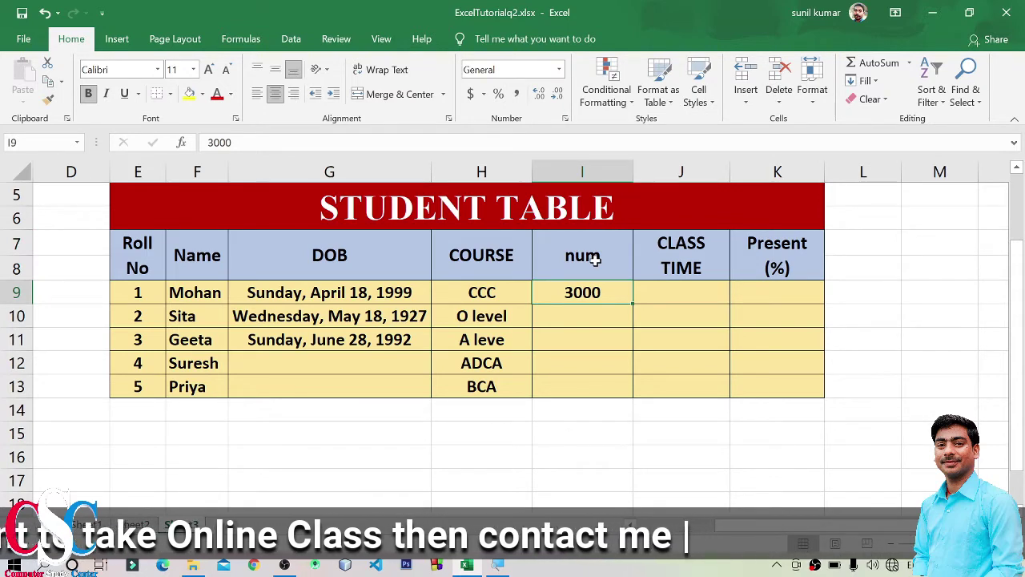
{"action": "left_click", "coordinate": [595, 260]}
{"action": "key", "text": "Delete"}
{"action": "type", "text": "F"}
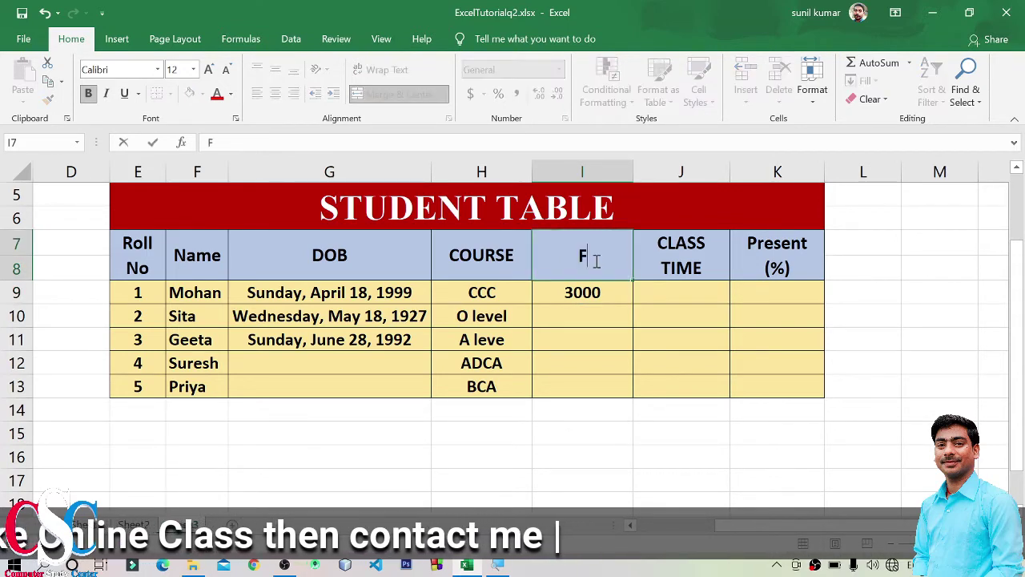
{"action": "type", "text": "ee"}
{"action": "key", "text": "Return"}
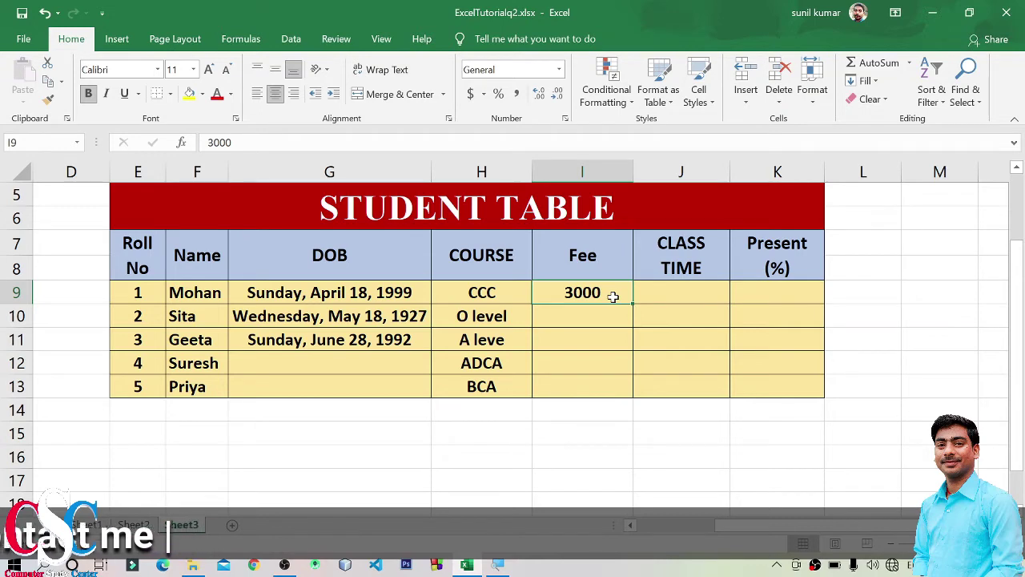
{"action": "key", "text": "Delete"}
Apply Currency format to I9:I13 and enter the first fee 3000, shown as $3,000.00
{"action": "left_click_drag", "start_coordinate": [613, 296], "coordinate": [607, 386]}
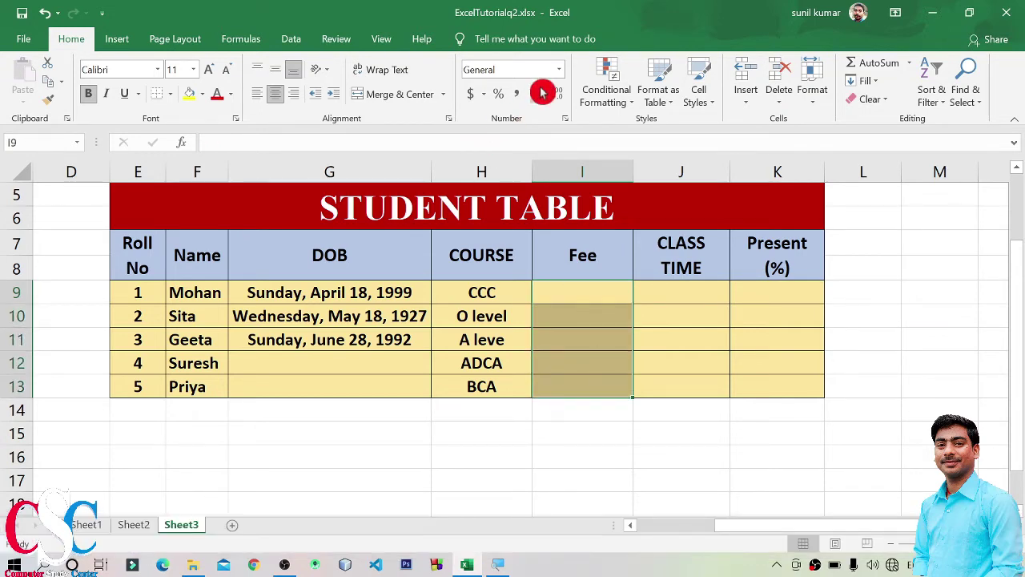
{"action": "left_click", "coordinate": [560, 70]}
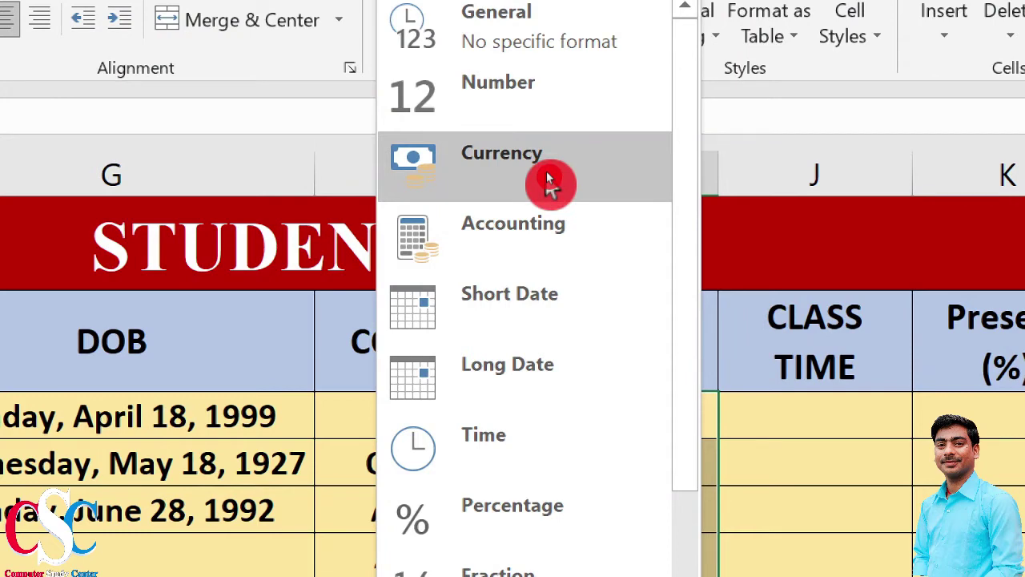
{"action": "left_click", "coordinate": [549, 182]}
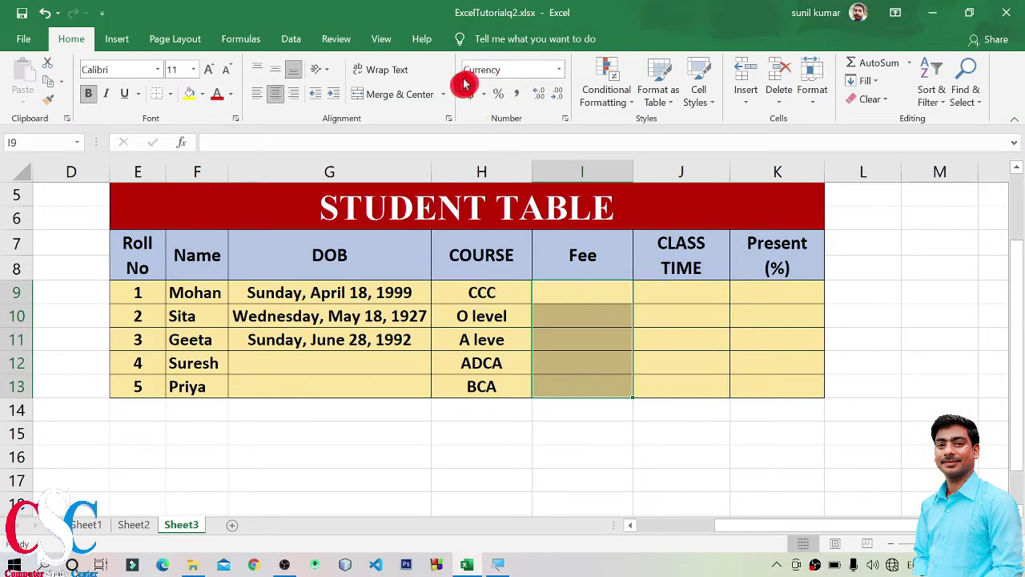
{"action": "left_click", "coordinate": [512, 68]}
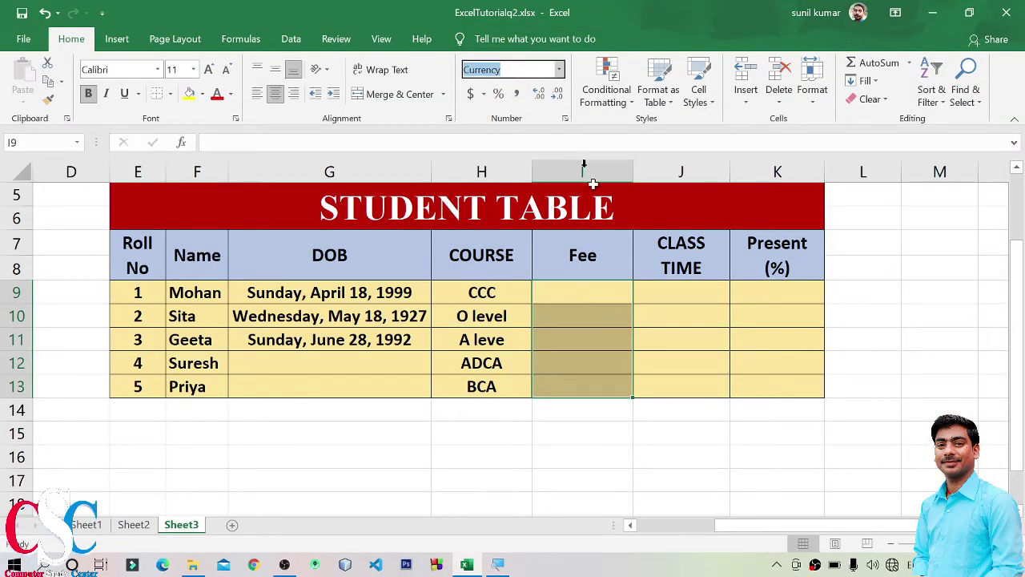
{"action": "left_click", "coordinate": [595, 297]}
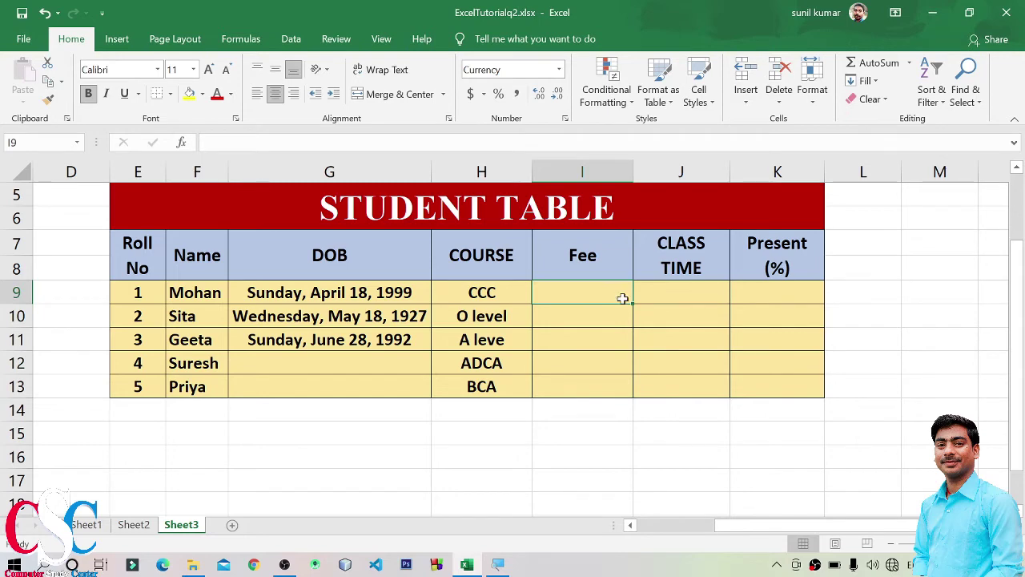
{"action": "type", "text": "300"}
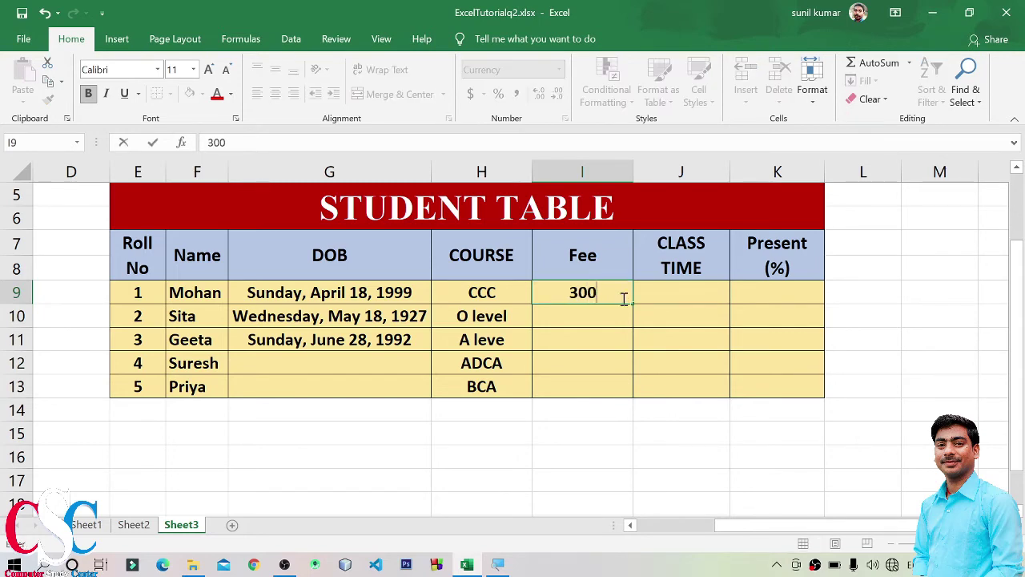
{"action": "type", "text": "0"}
{"action": "key", "text": "Return"}
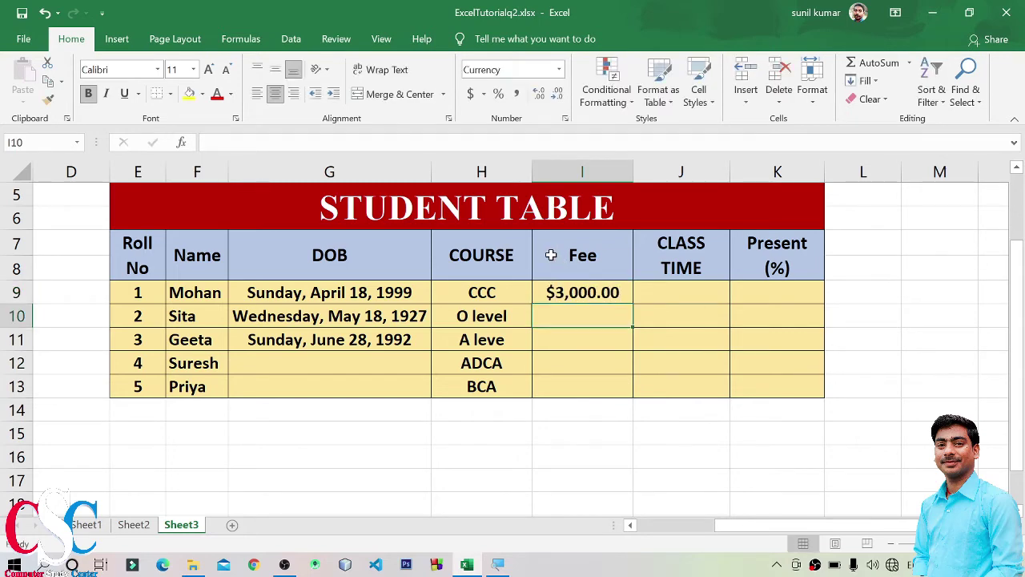
Switch the Fee cells I9:I13 to Accounting format with the ₹ English (India) symbol
{"action": "left_click", "coordinate": [588, 292]}
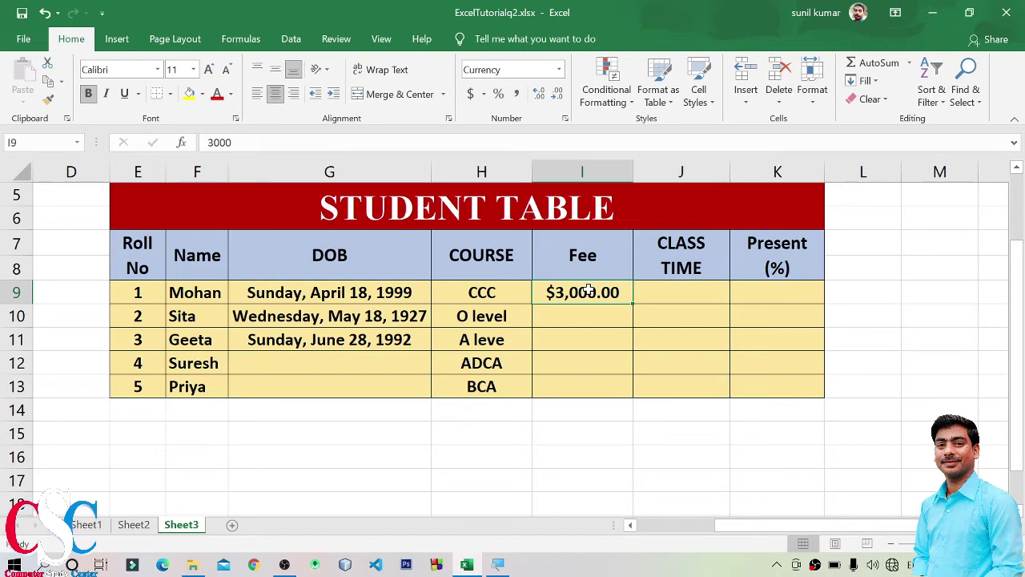
{"action": "mouse_move", "coordinate": [588, 291]}
{"action": "left_mouse_down"}
{"action": "mouse_move", "coordinate": [608, 399]}
{"action": "mouse_move", "coordinate": [602, 389]}
{"action": "left_mouse_up"}
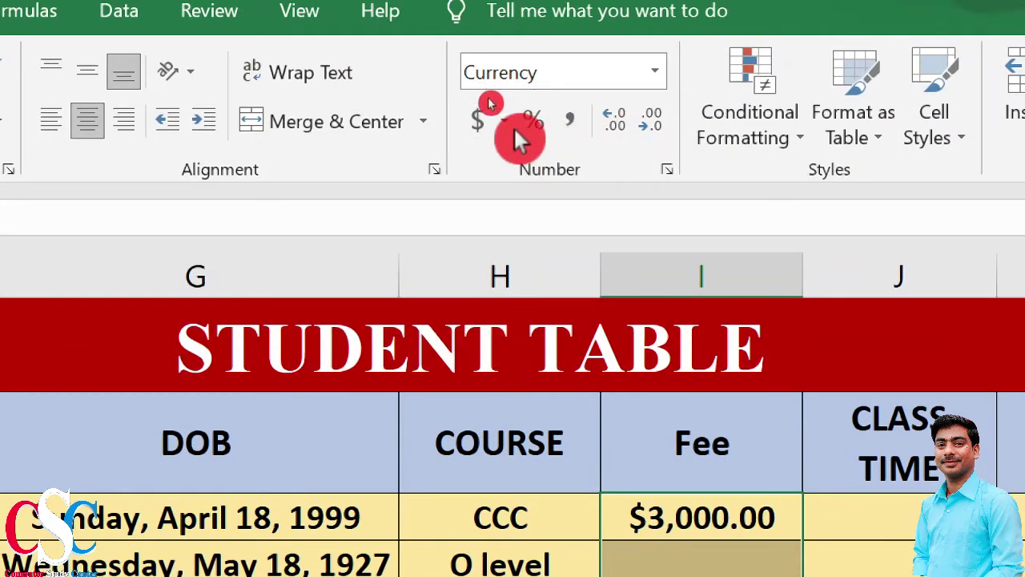
{"action": "left_click", "coordinate": [503, 120]}
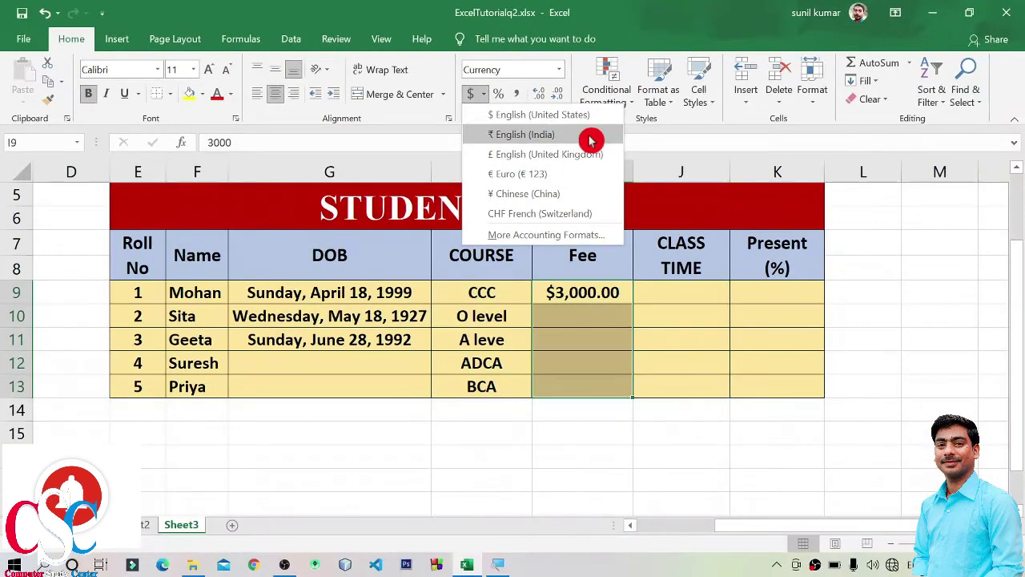
{"action": "left_click", "coordinate": [590, 140]}
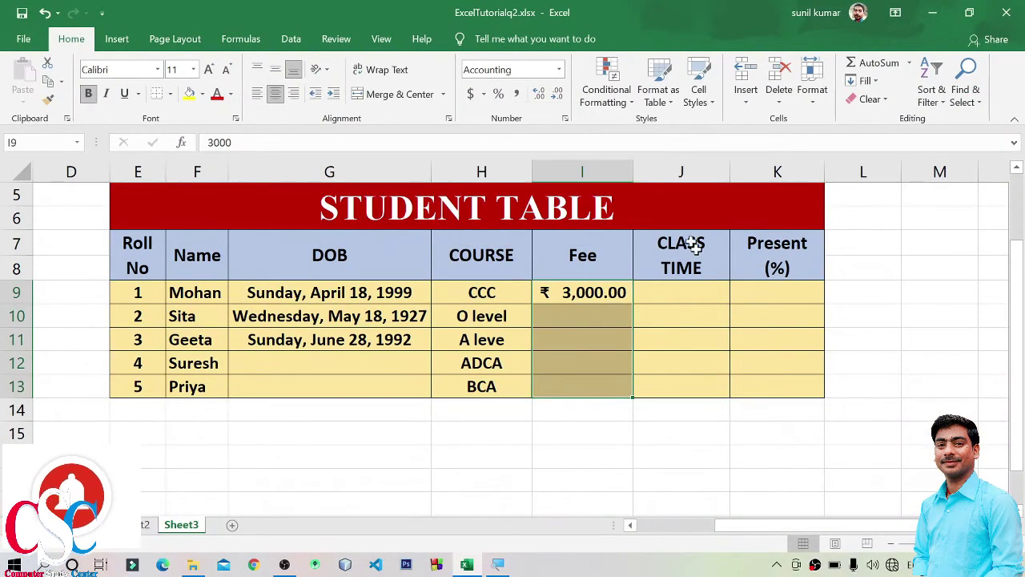
{"action": "left_click", "coordinate": [744, 316]}
{"action": "left_click", "coordinate": [568, 291]}
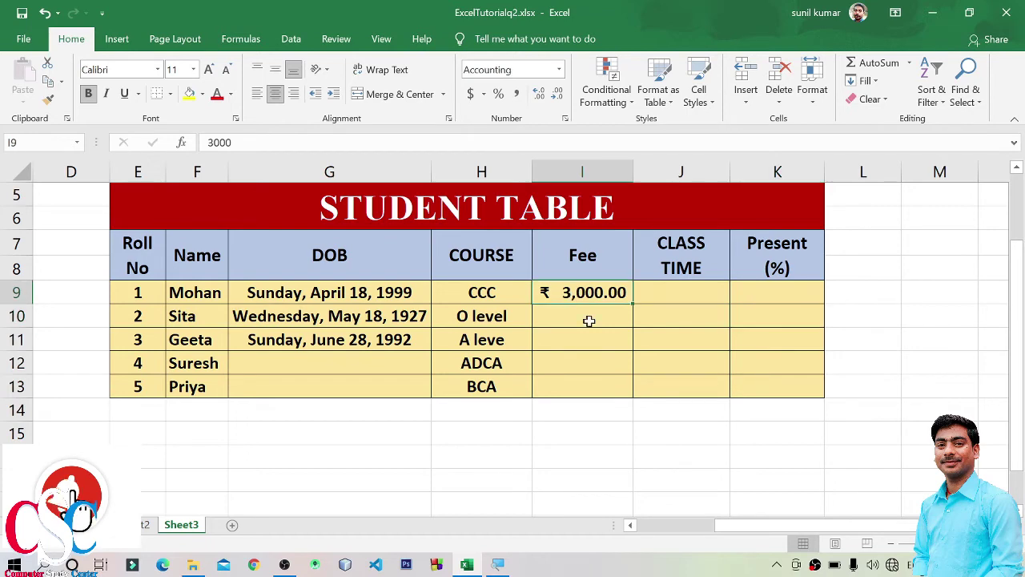
{"action": "left_click", "coordinate": [591, 317]}
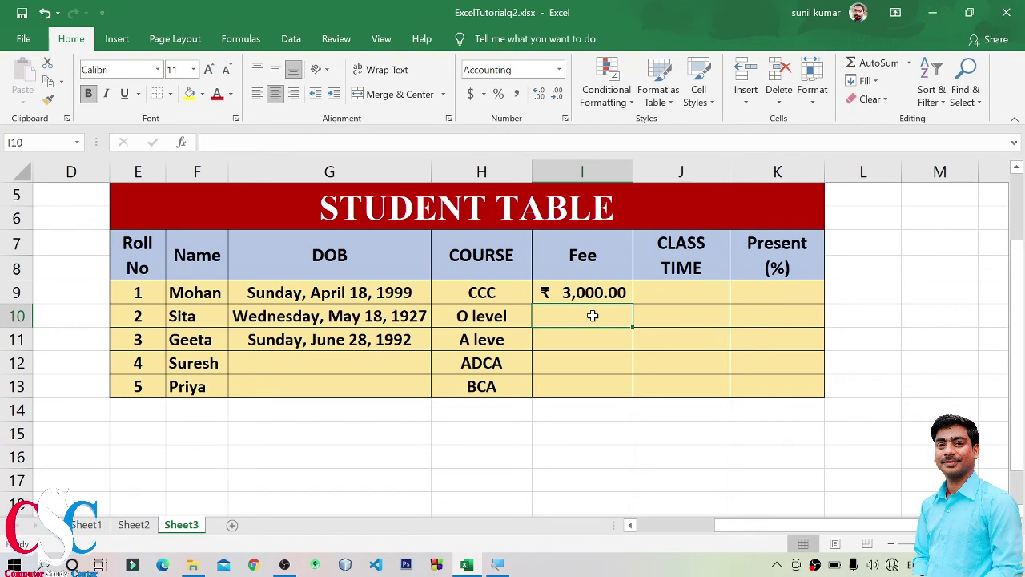
Enter fees 10000, 20000, 18000 and 50000 in I10:I13 and check the column
{"action": "type", "text": "1000"}
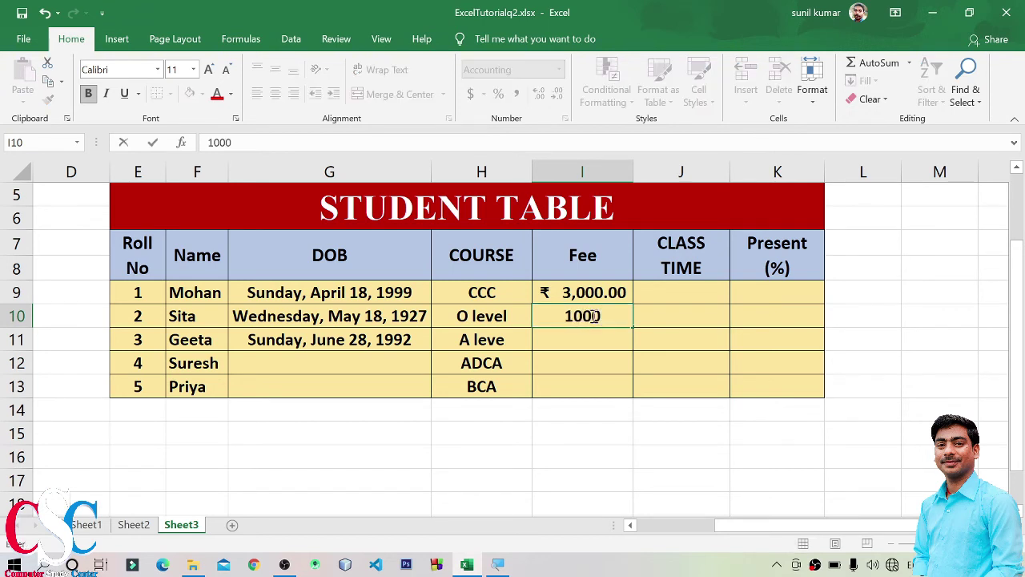
{"action": "type", "text": "0"}
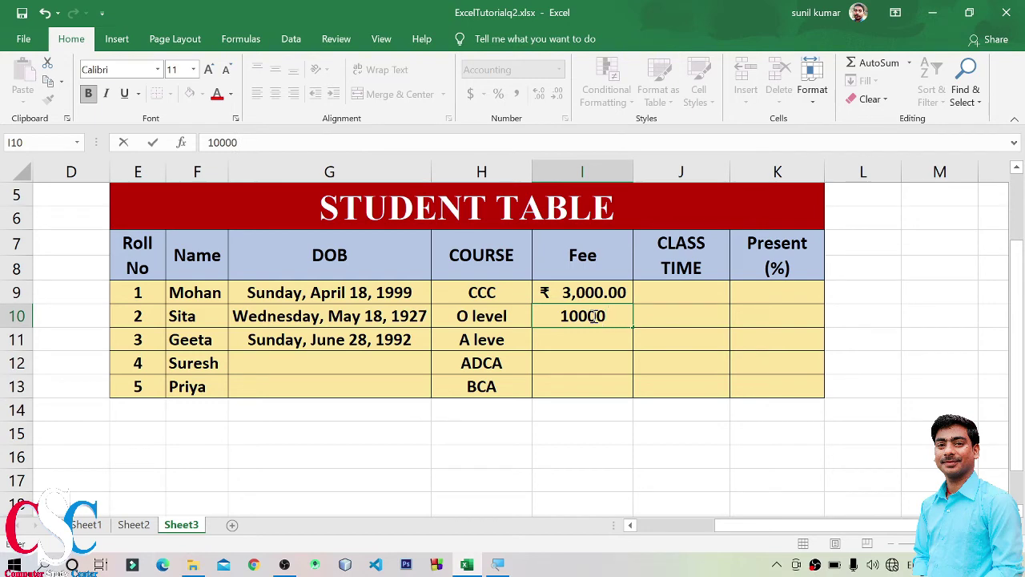
{"action": "key", "text": "Return"}
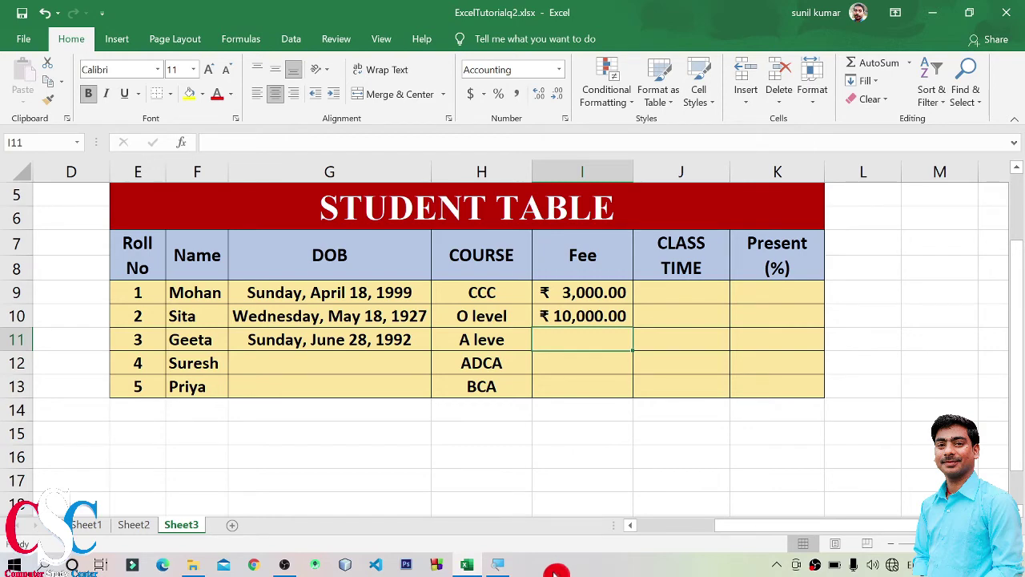
{"action": "type", "text": "200"}
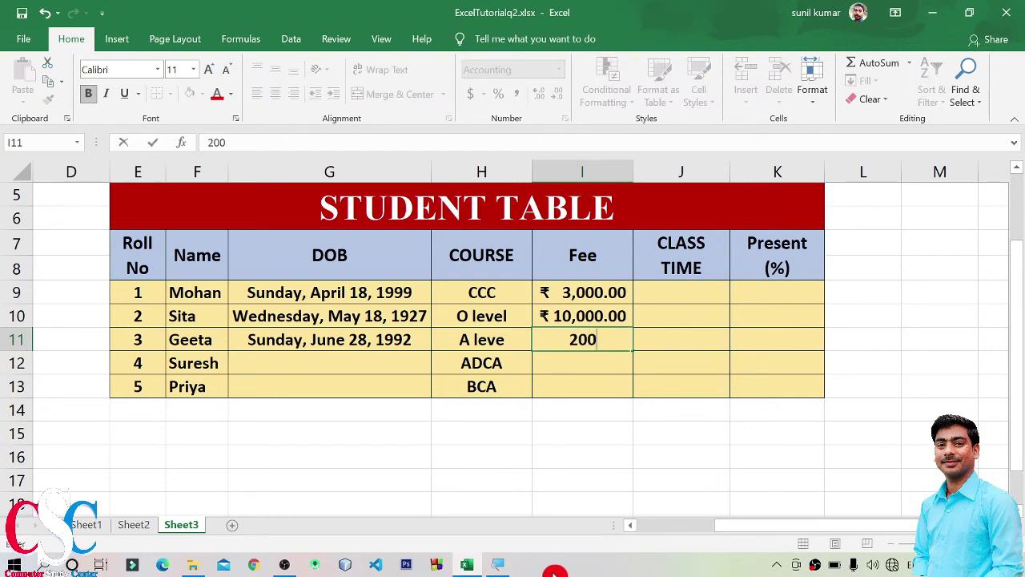
{"action": "type", "text": "00"}
{"action": "key", "text": "Return"}
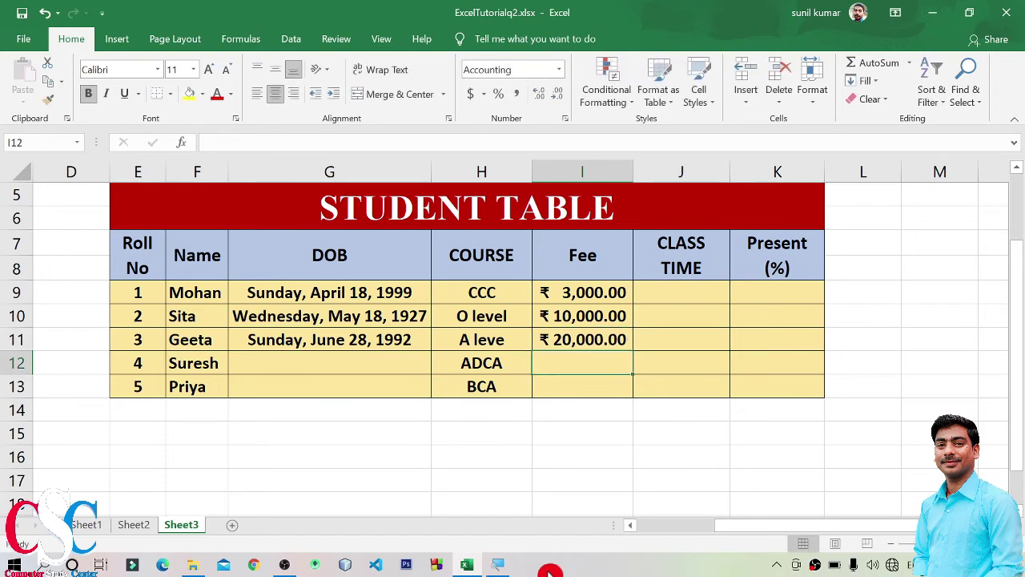
{"action": "type", "text": "18,"}
{"action": "type", "text": "000"}
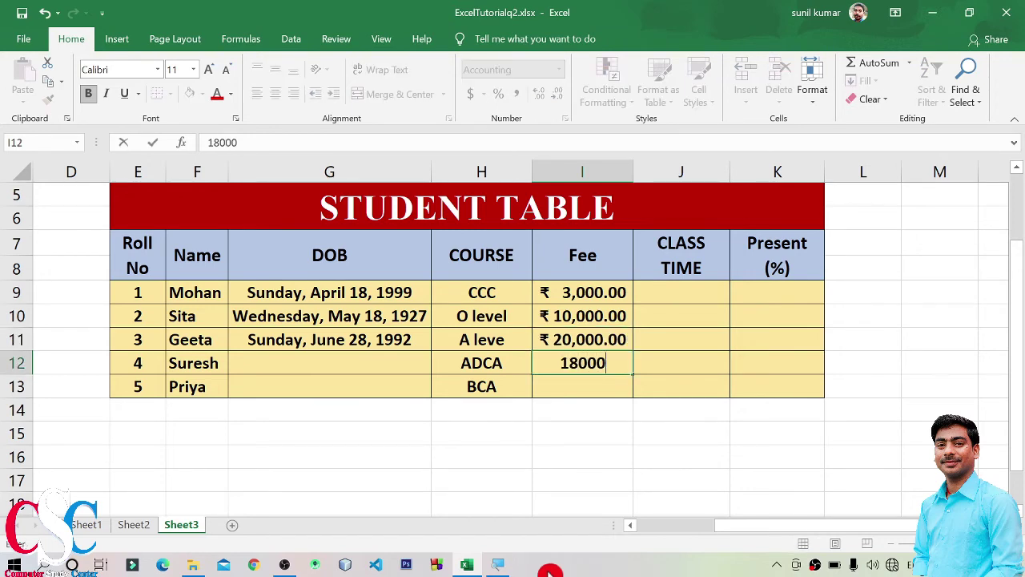
{"action": "key", "text": "Return"}
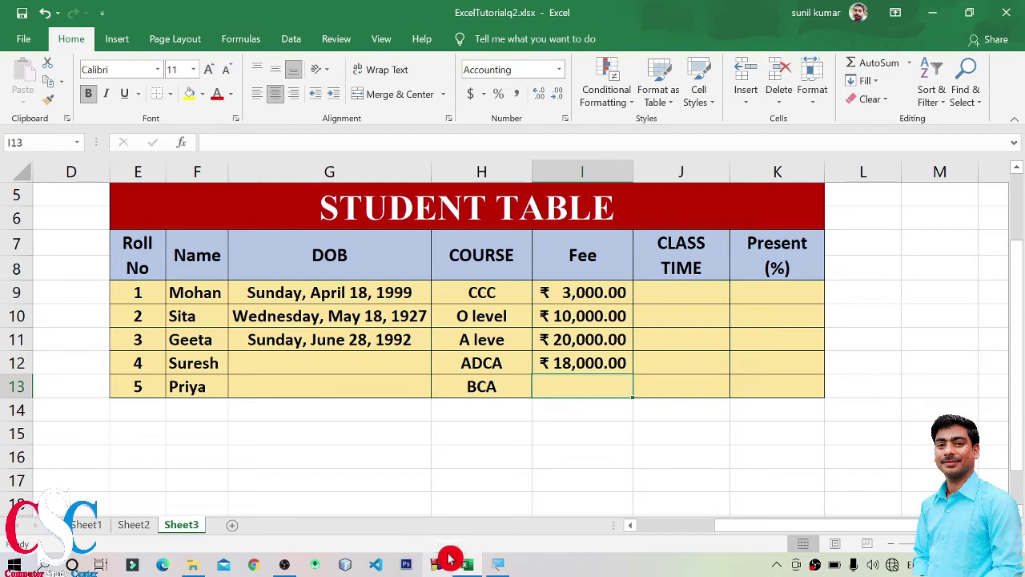
{"action": "type", "text": "5"}
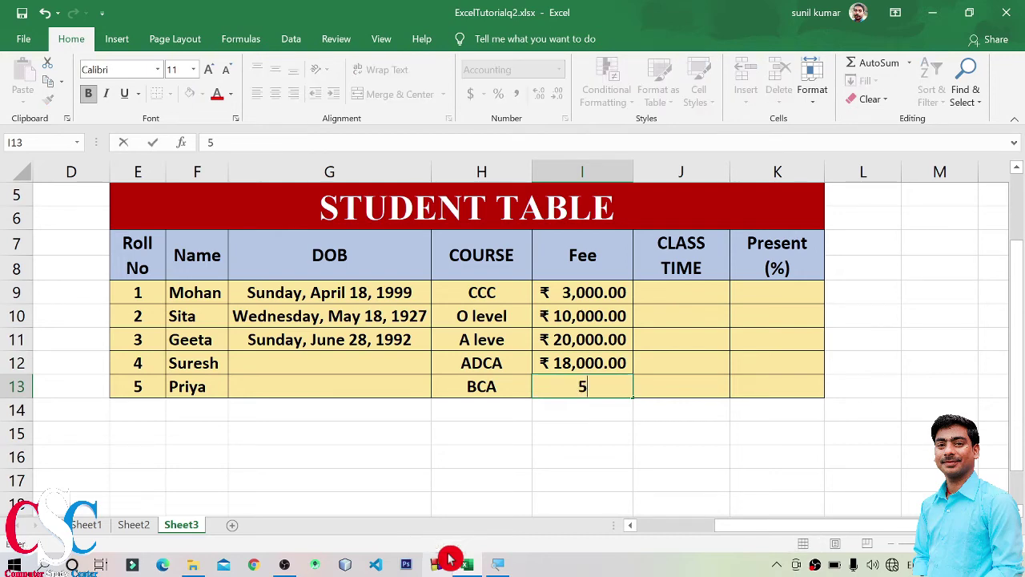
{"action": "type", "text": "00000"}
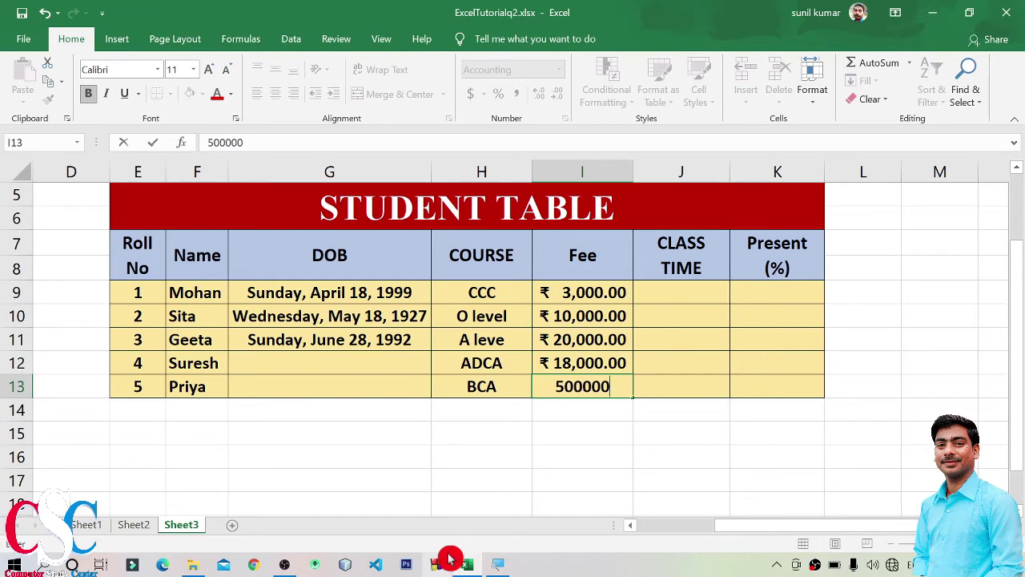
{"action": "key", "text": "BackSpace"}
{"action": "key", "text": "Return"}
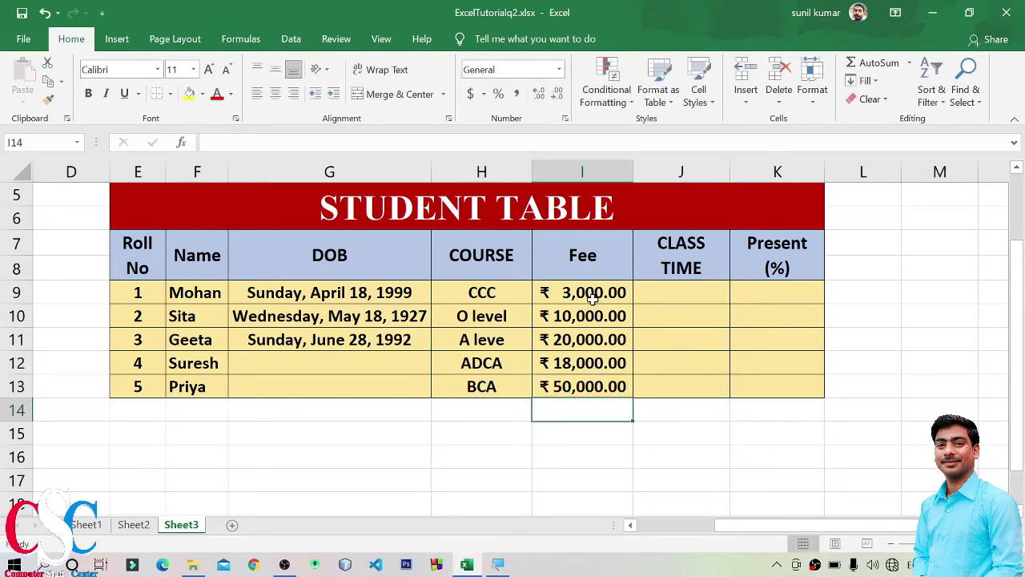
{"action": "left_click_drag", "start_coordinate": [593, 293], "coordinate": [610, 386]}
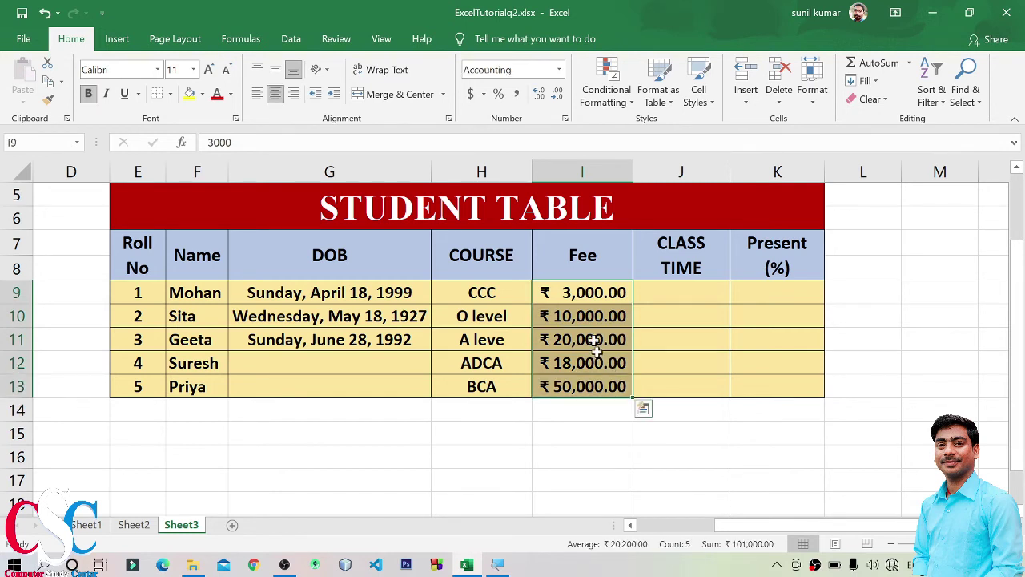
{"action": "left_click_drag", "start_coordinate": [587, 292], "coordinate": [610, 385]}
{"action": "left_click", "coordinate": [575, 362]}
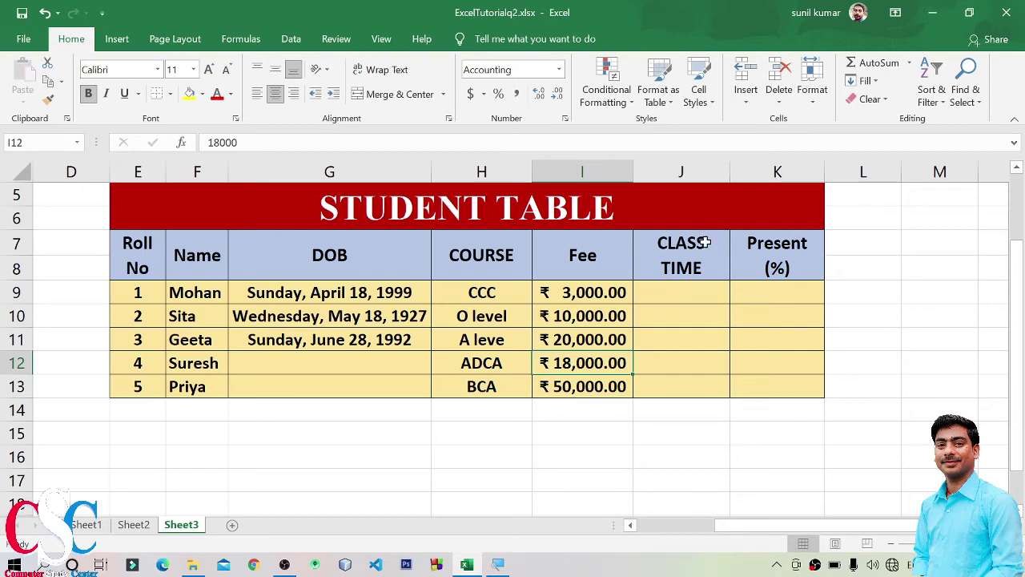
Apply the Time number format to the CLASS TIME cells J9:J13
{"action": "left_click", "coordinate": [682, 257]}
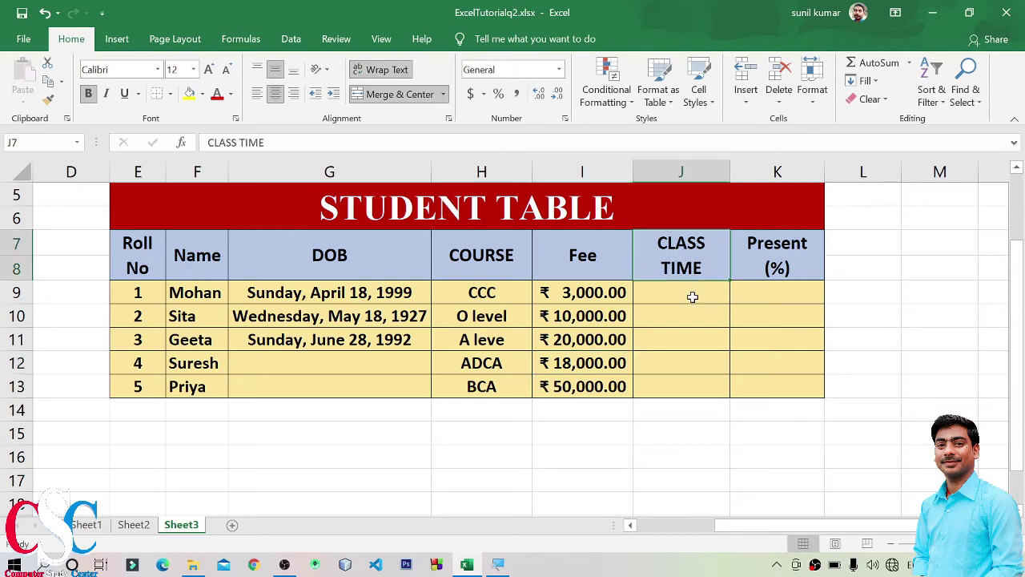
{"action": "left_click_drag", "start_coordinate": [691, 294], "coordinate": [704, 383]}
{"action": "left_click_drag", "start_coordinate": [704, 388], "coordinate": [705, 388]}
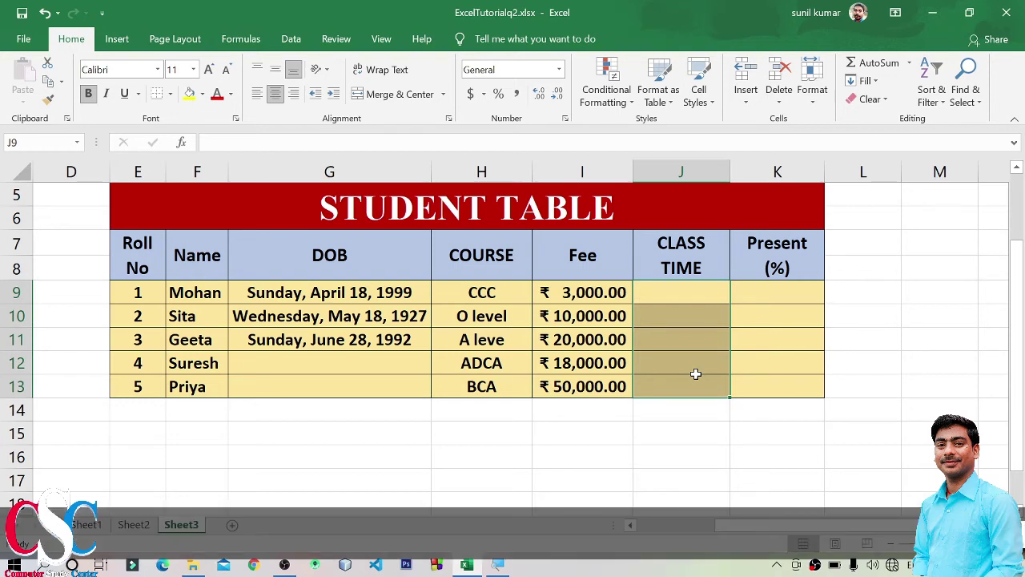
{"action": "left_click", "coordinate": [682, 293]}
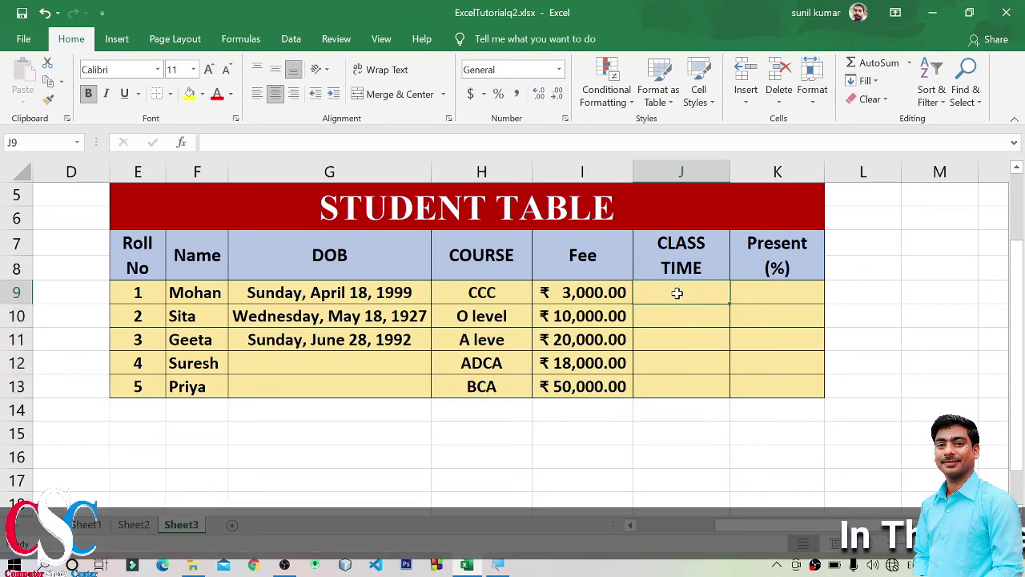
{"action": "left_click_drag", "start_coordinate": [681, 309], "coordinate": [693, 377]}
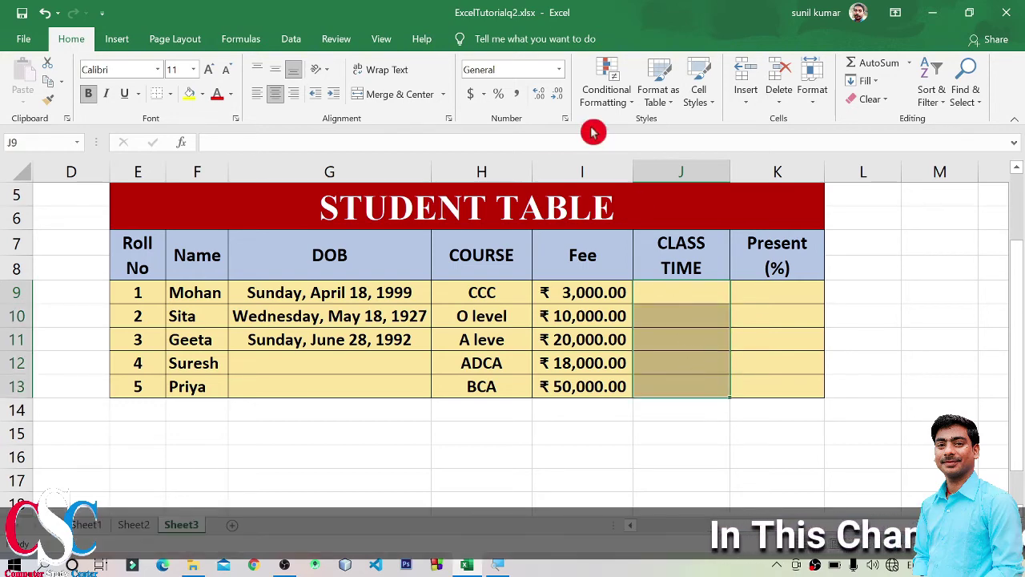
{"action": "left_click", "coordinate": [559, 71]}
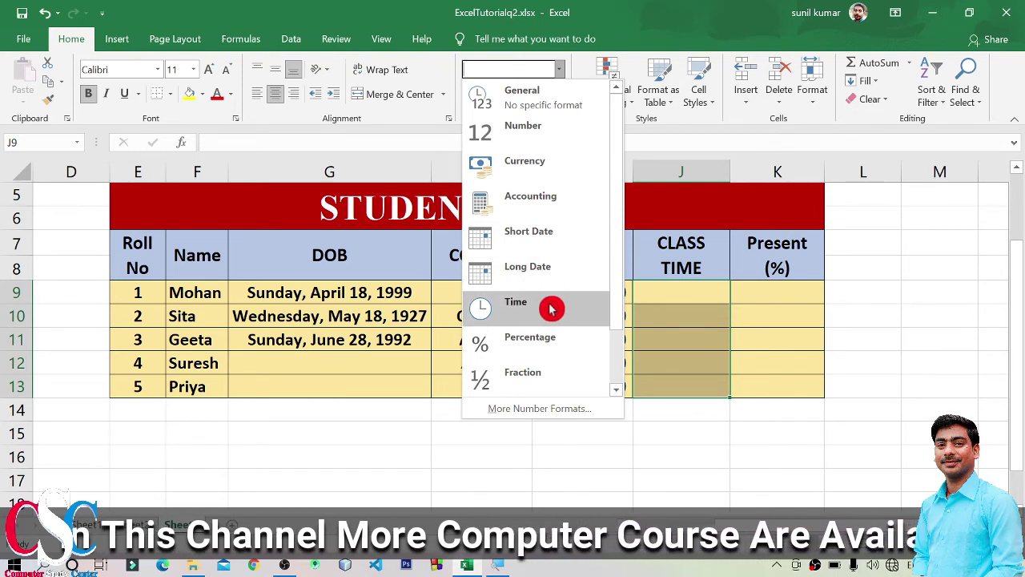
{"action": "left_click", "coordinate": [550, 309]}
{"action": "left_click", "coordinate": [671, 294]}
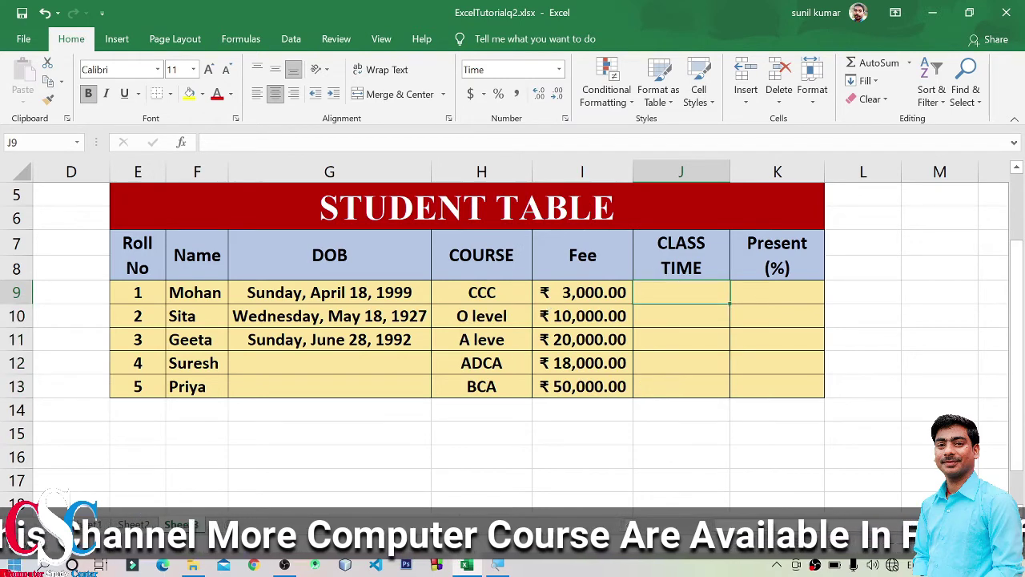
Enter 2 in J9 and autofit column J so it shows 12:00:00 AM
{"action": "type", "text": "2"}
{"action": "key", "text": "Return"}
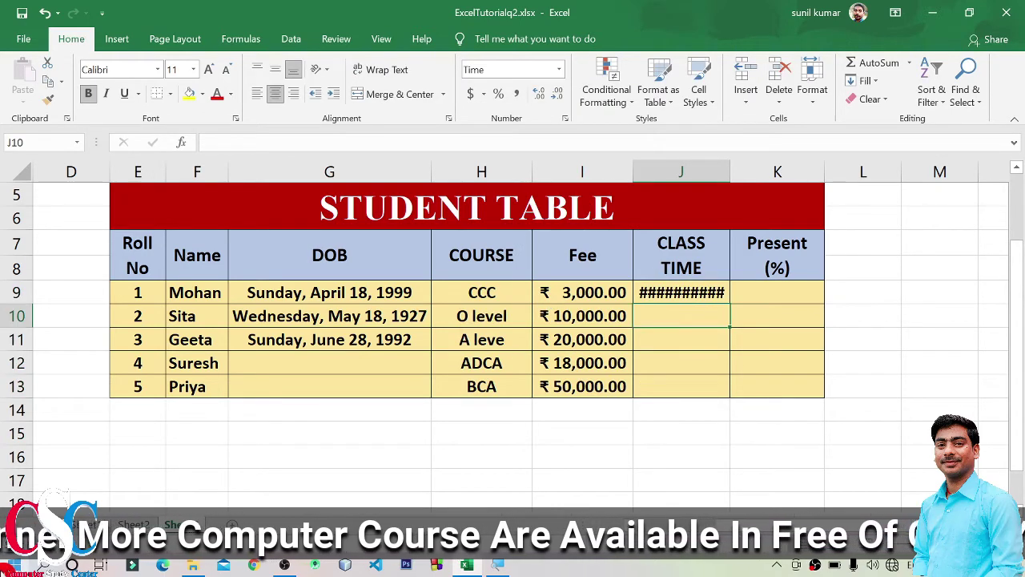
{"action": "double_click", "coordinate": [729, 172]}
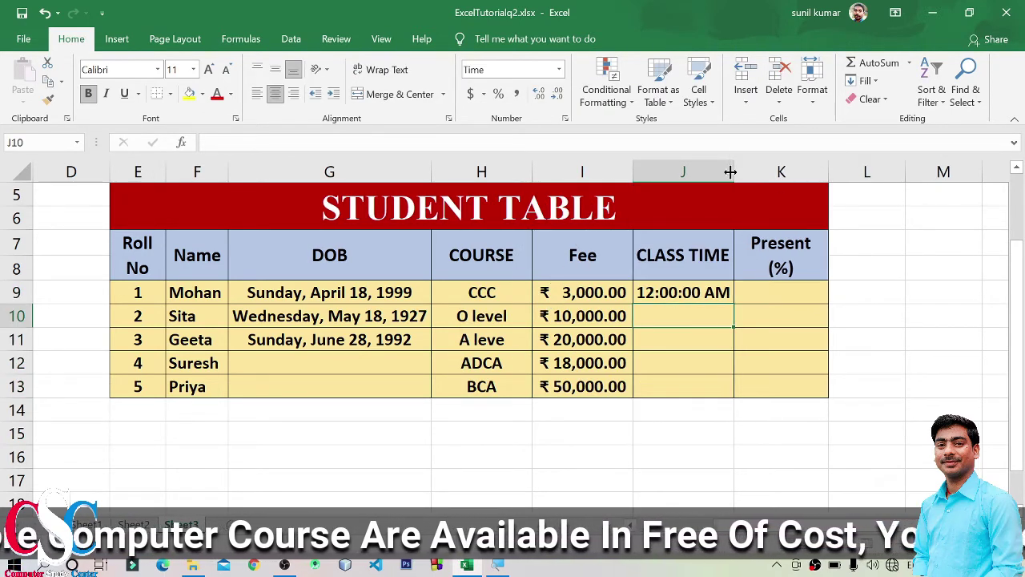
Inspect J9's stored value 1/2/1900 12:00:00 AM in the formula bar
{"action": "left_click", "coordinate": [658, 293]}
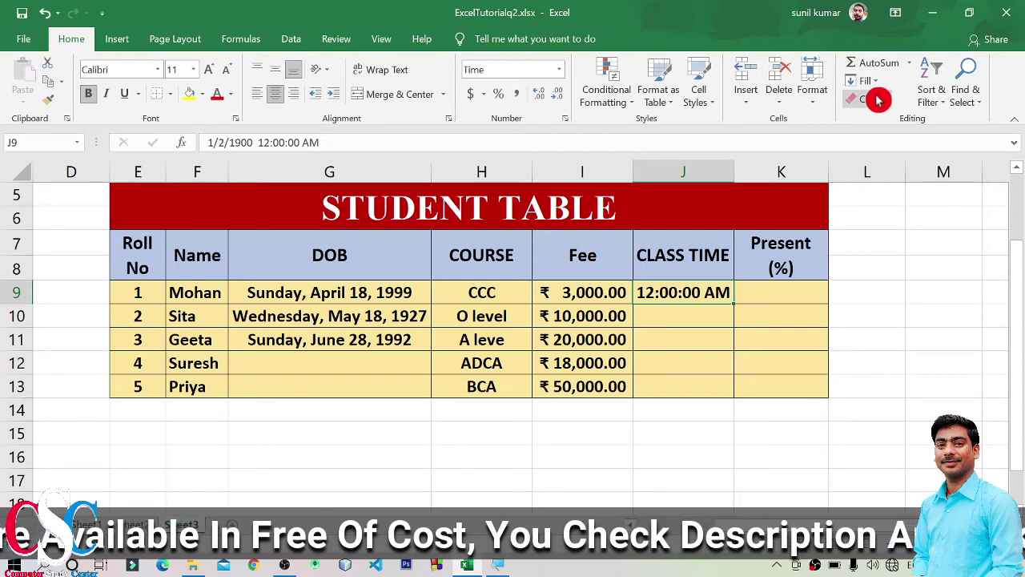
{"action": "left_click", "coordinate": [335, 142]}
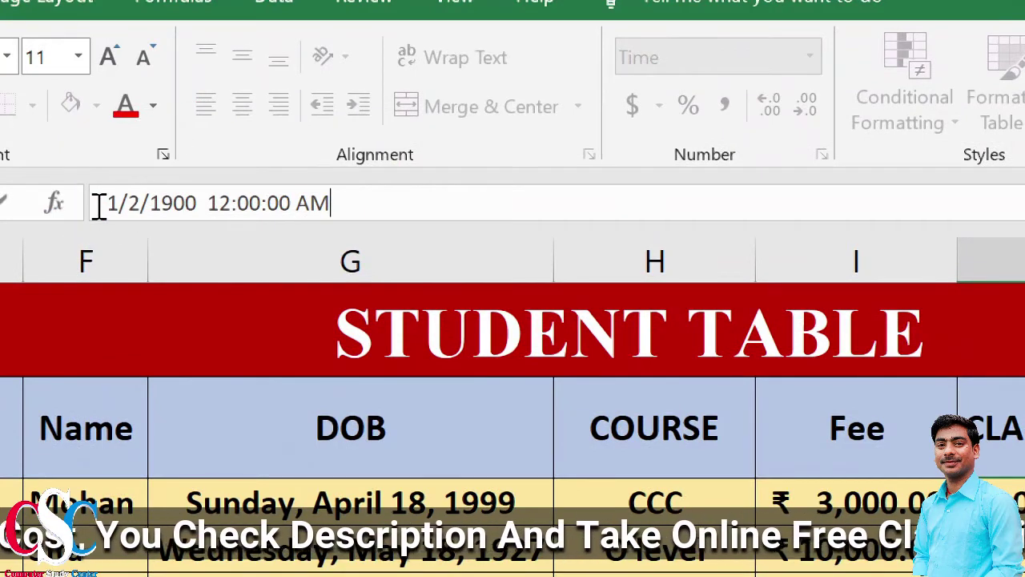
{"action": "mouse_move", "coordinate": [152, 202]}
{"action": "left_mouse_down"}
{"action": "mouse_move", "coordinate": [96, 203]}
{"action": "mouse_move", "coordinate": [203, 203]}
{"action": "left_mouse_up"}
{"action": "key", "text": "Right"}
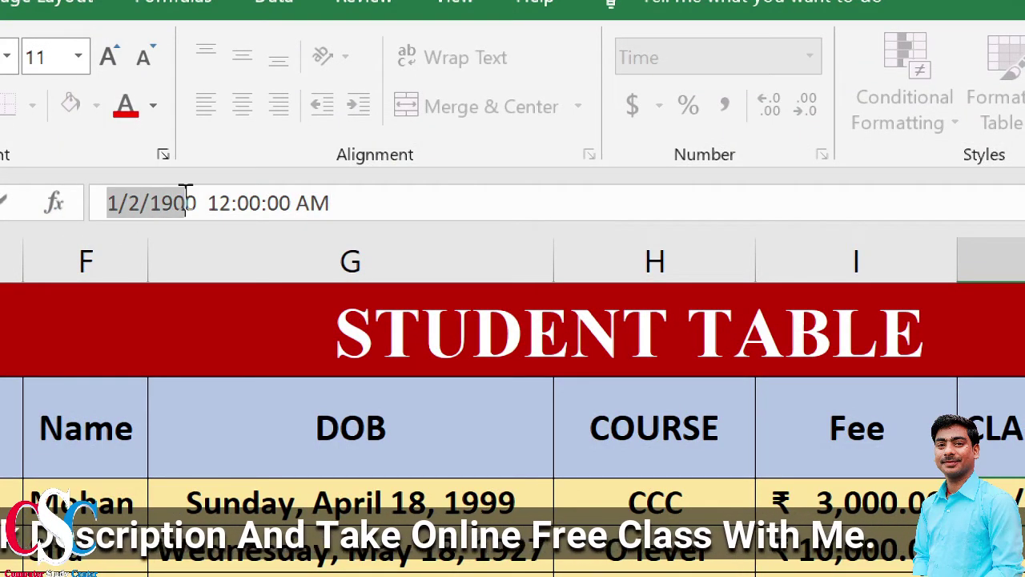
{"action": "mouse_move", "coordinate": [206, 200]}
{"action": "left_mouse_down"}
{"action": "mouse_move", "coordinate": [344, 202]}
{"action": "mouse_move", "coordinate": [104, 206]}
{"action": "left_mouse_up"}
{"action": "left_click", "coordinate": [231, 201]}
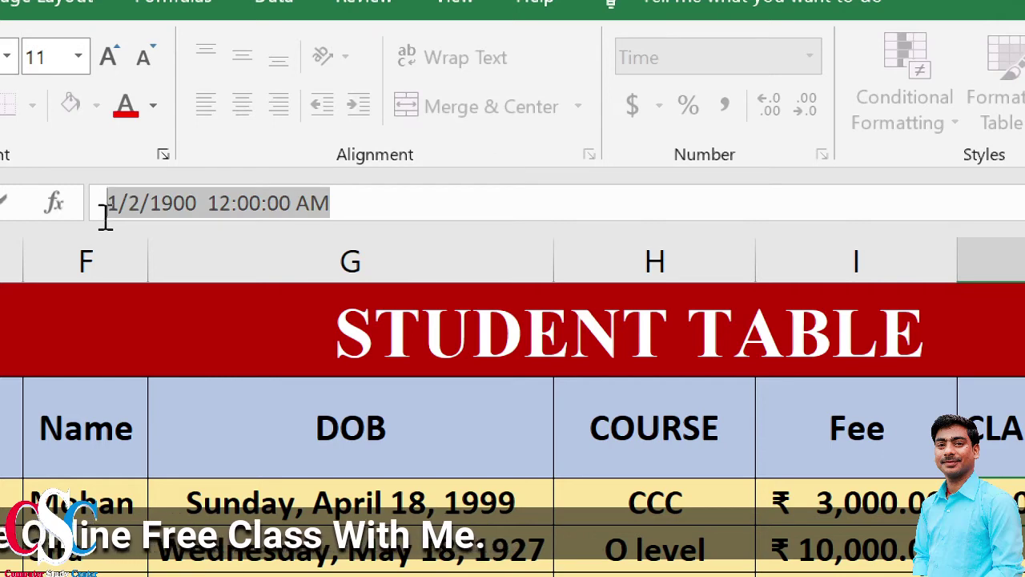
{"action": "left_click", "coordinate": [231, 202]}
{"action": "left_click_drag", "start_coordinate": [208, 203], "coordinate": [311, 202]}
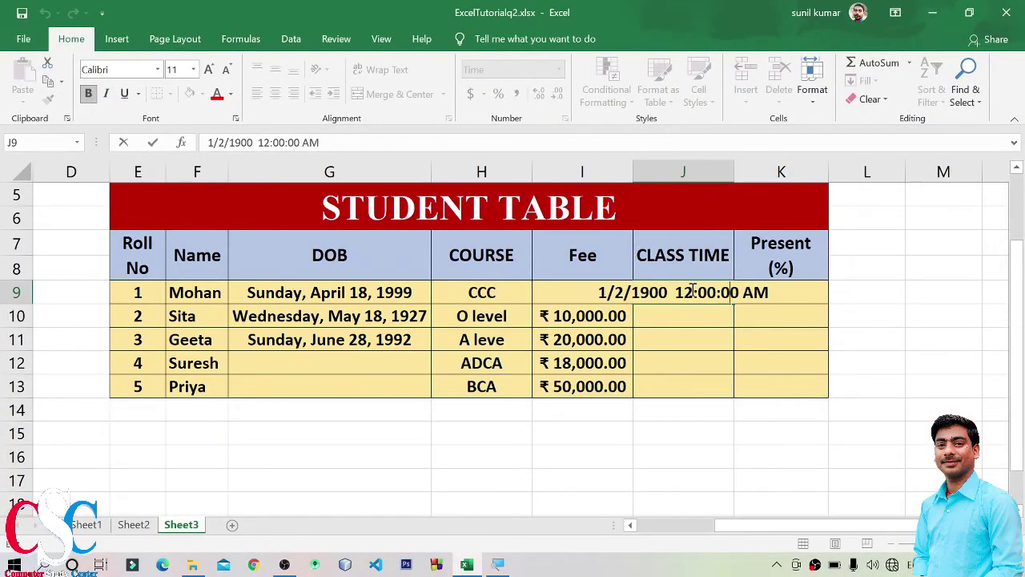
Replace J9's value with 2:50 so the first class time reads 2:50:00 AM
{"action": "key", "text": "Return"}
{"action": "left_click", "coordinate": [692, 291]}
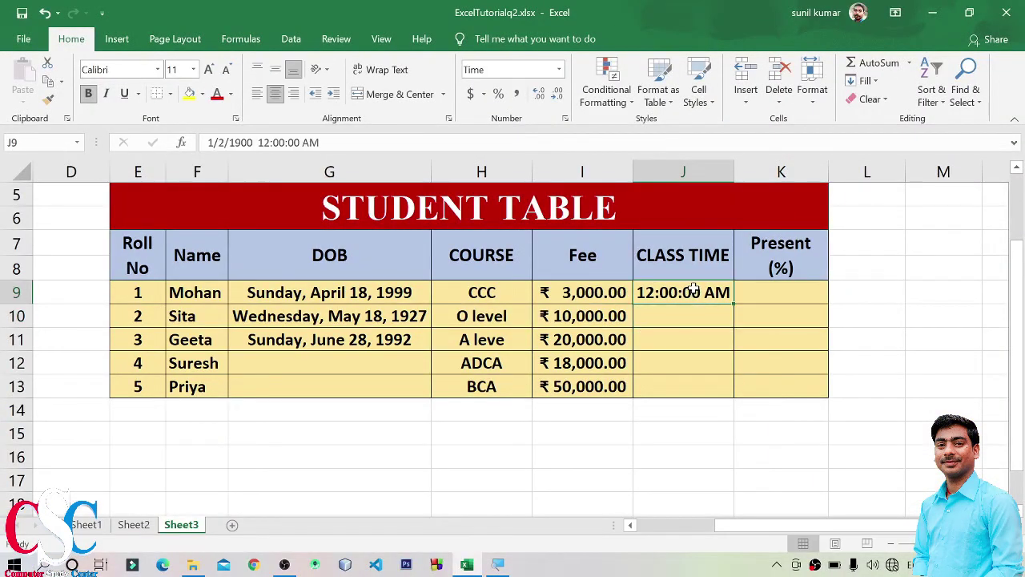
{"action": "key", "text": "Delete"}
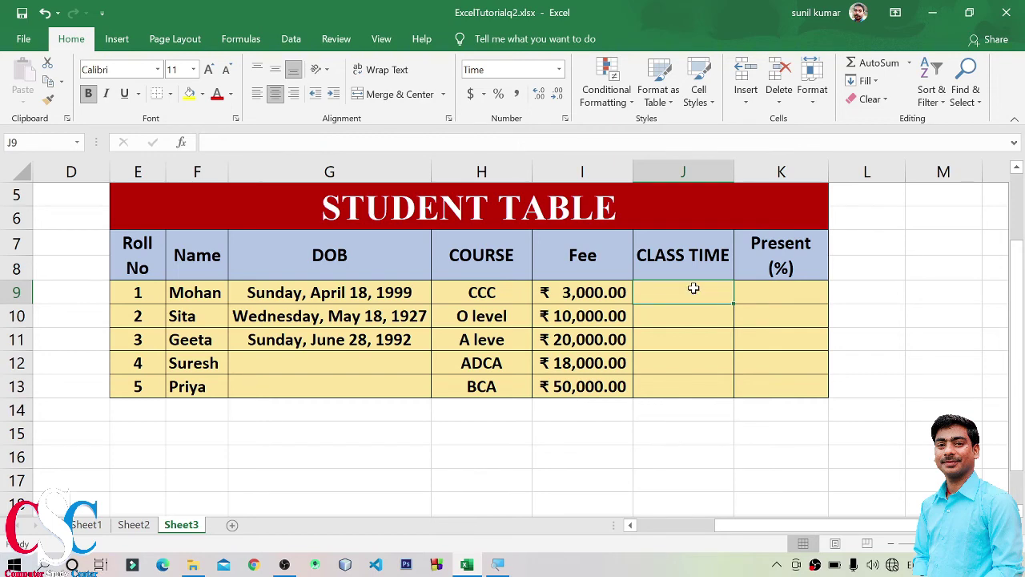
{"action": "type", "text": "2:"}
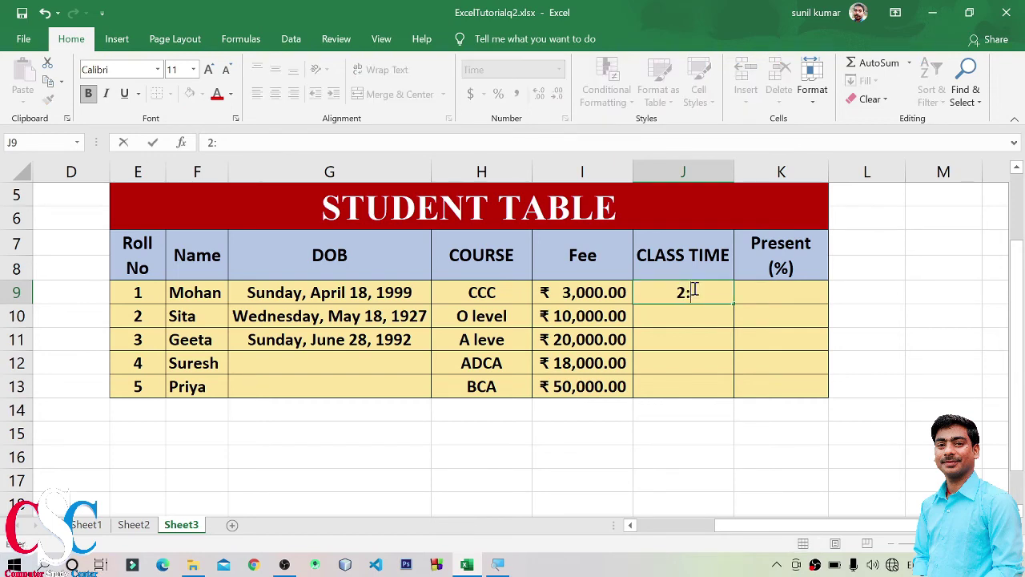
{"action": "type", "text": "50"}
{"action": "key", "text": "Return"}
{"action": "left_click", "coordinate": [825, 362]}
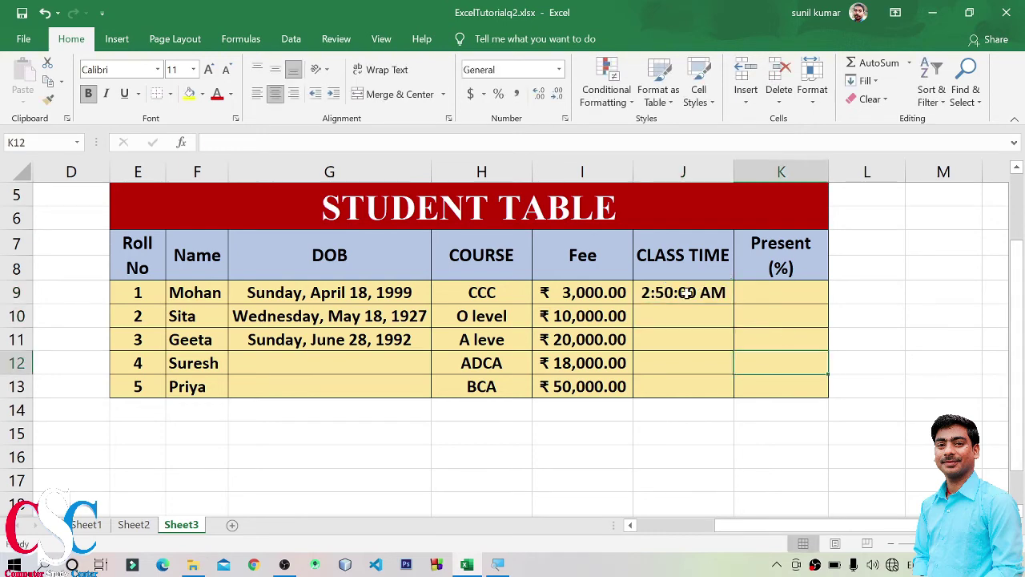
{"action": "left_click", "coordinate": [687, 292]}
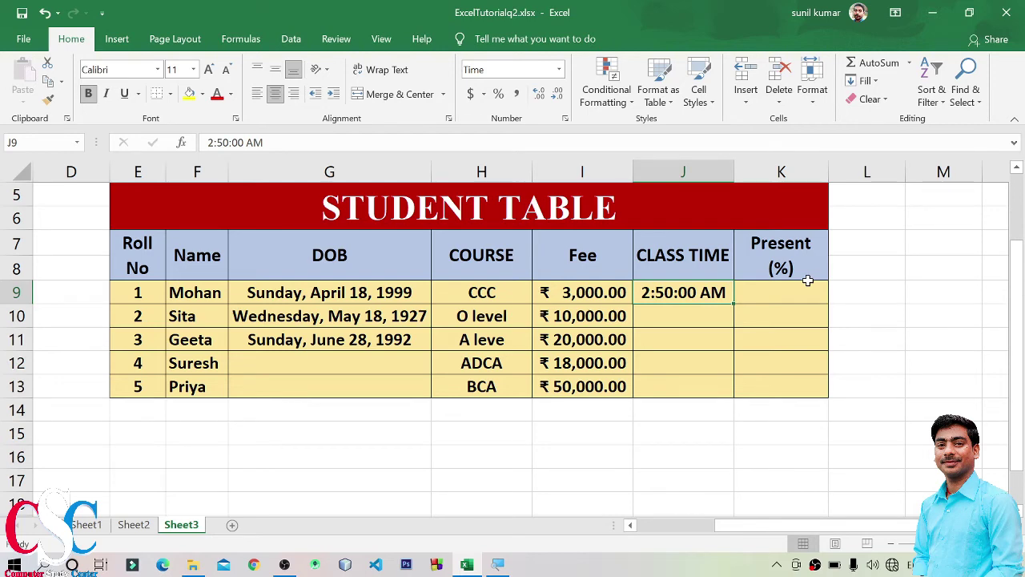
Enter 14:50 in J10 so the second class time reads 2:50:00 PM
{"action": "key", "text": "Return"}
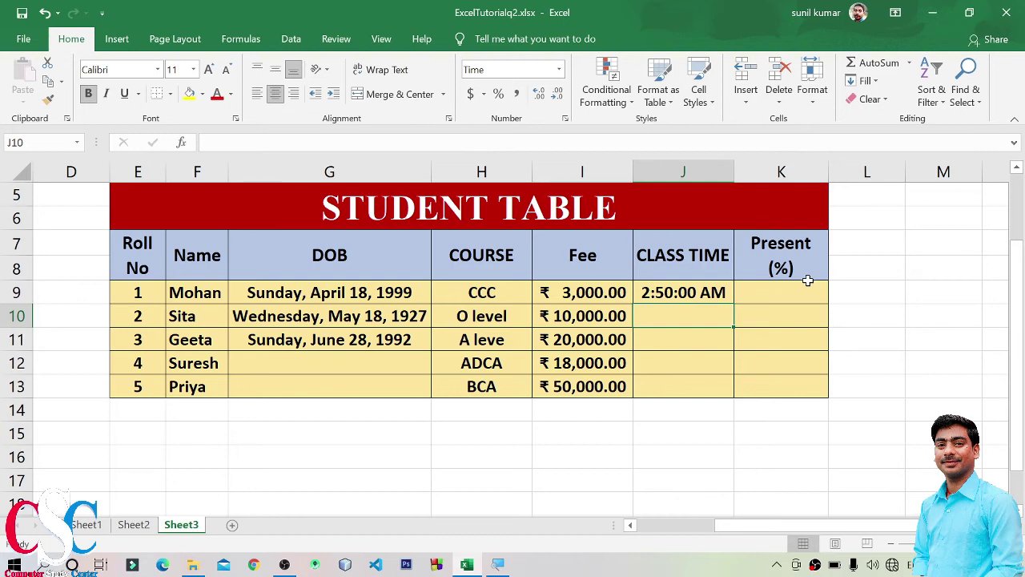
{"action": "type", "text": "14"}
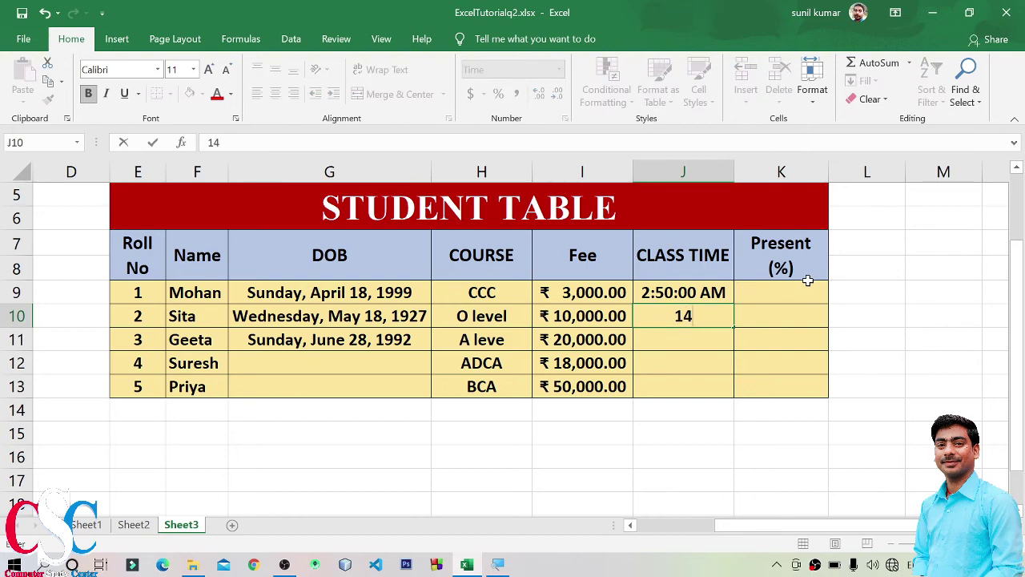
{"action": "type", "text": ":50"}
{"action": "key", "text": "Return"}
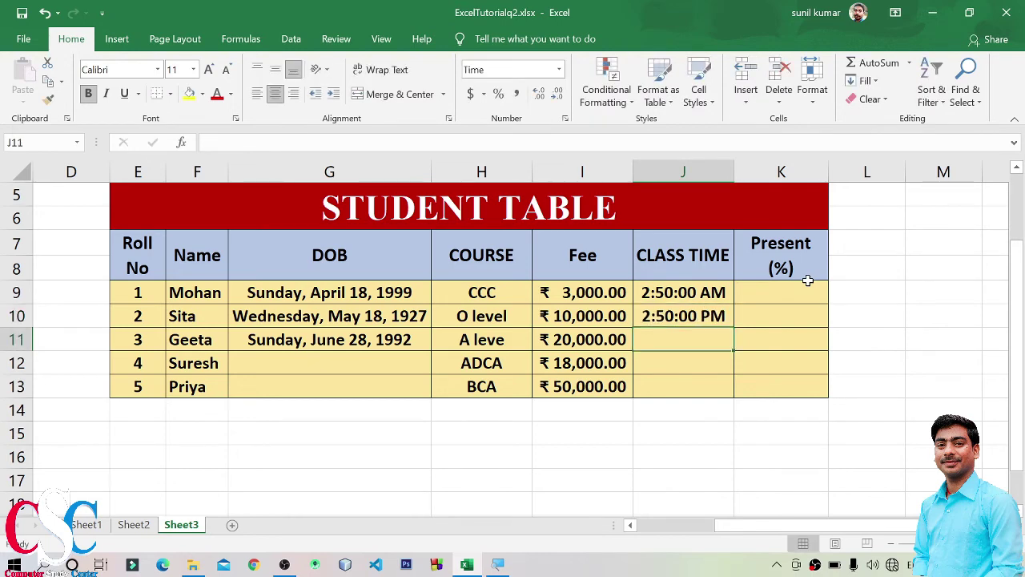
{"action": "left_click", "coordinate": [706, 318]}
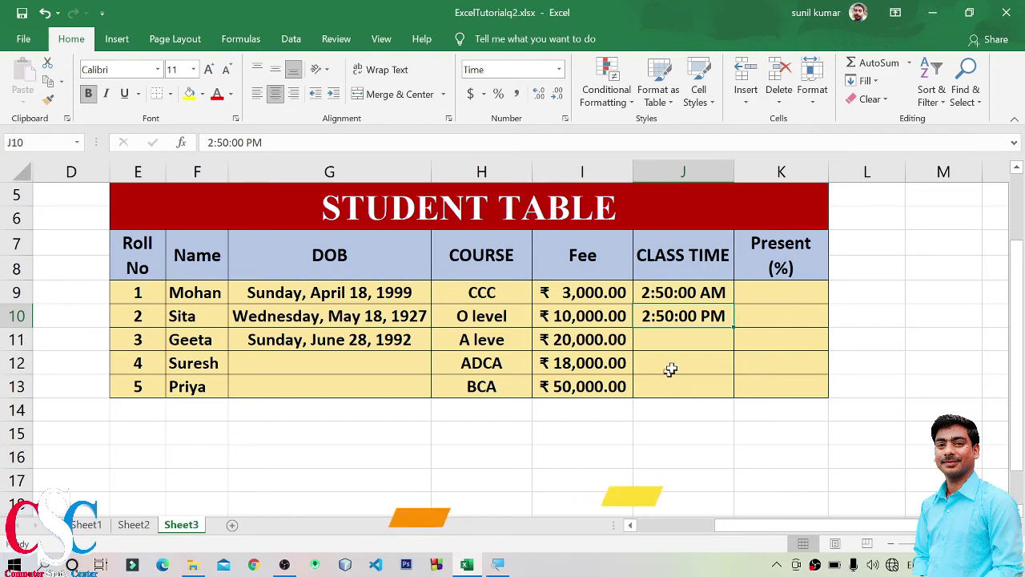
{"action": "left_click", "coordinate": [697, 339]}
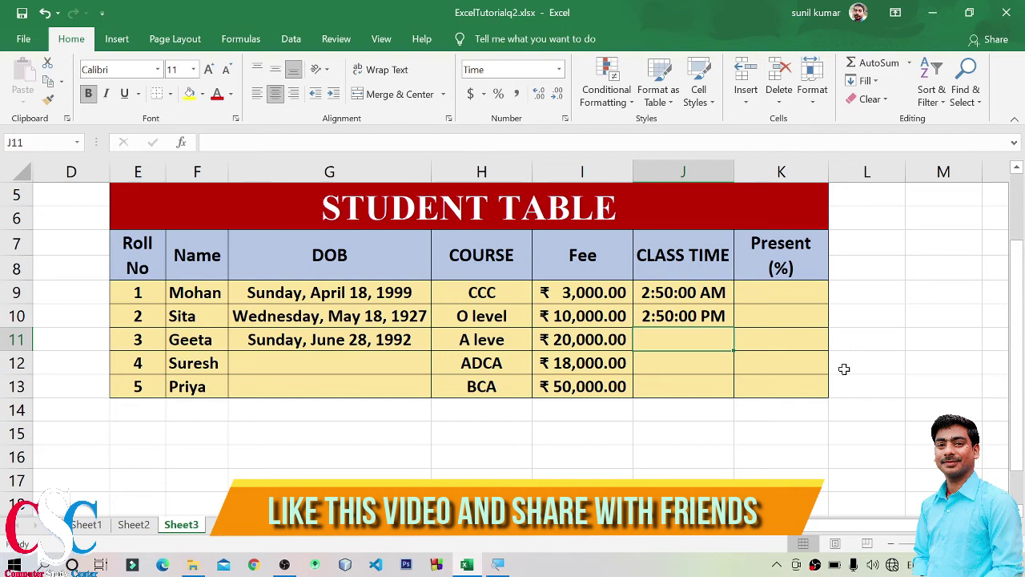
Enter =now() in J11, showing the current time 10:14:56 PM
{"action": "type", "text": "=n"}
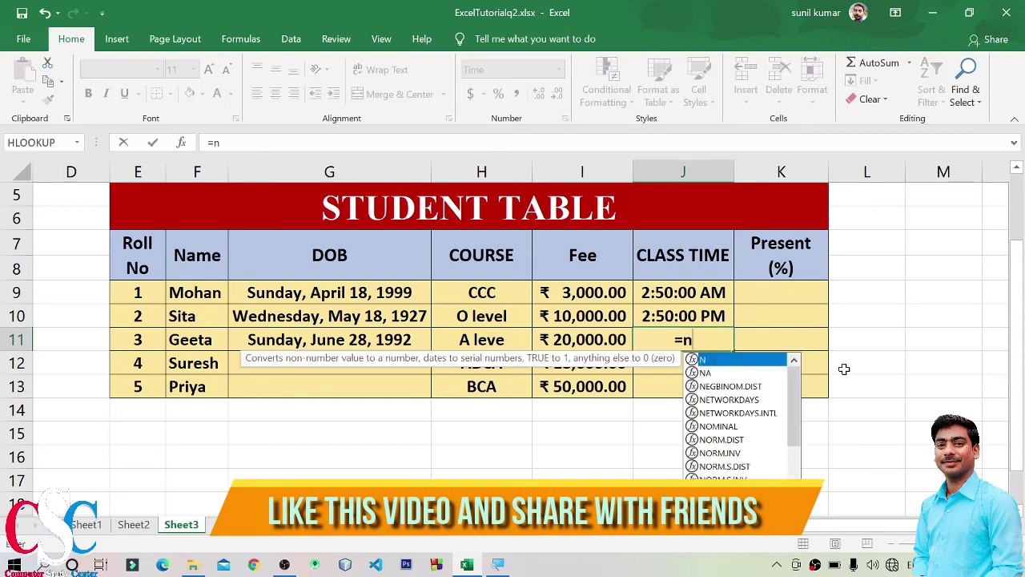
{"action": "type", "text": "ow()"}
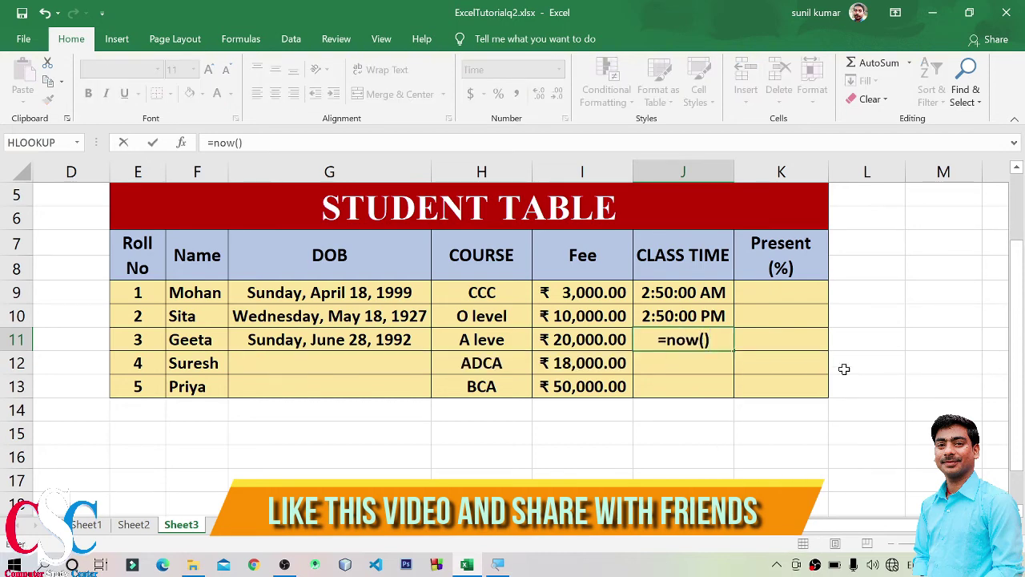
{"action": "key", "text": "Return"}
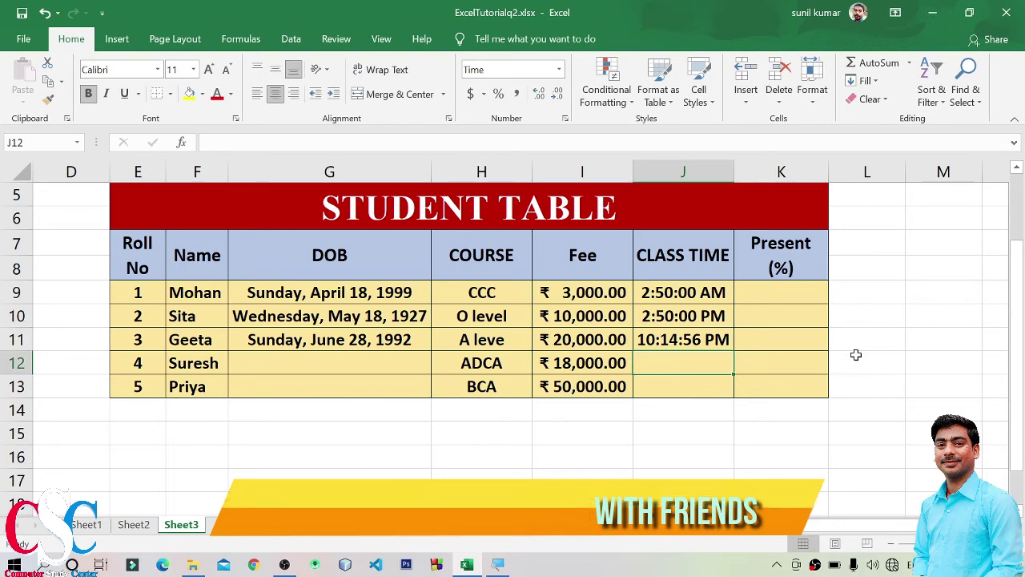
{"action": "left_click", "coordinate": [684, 342]}
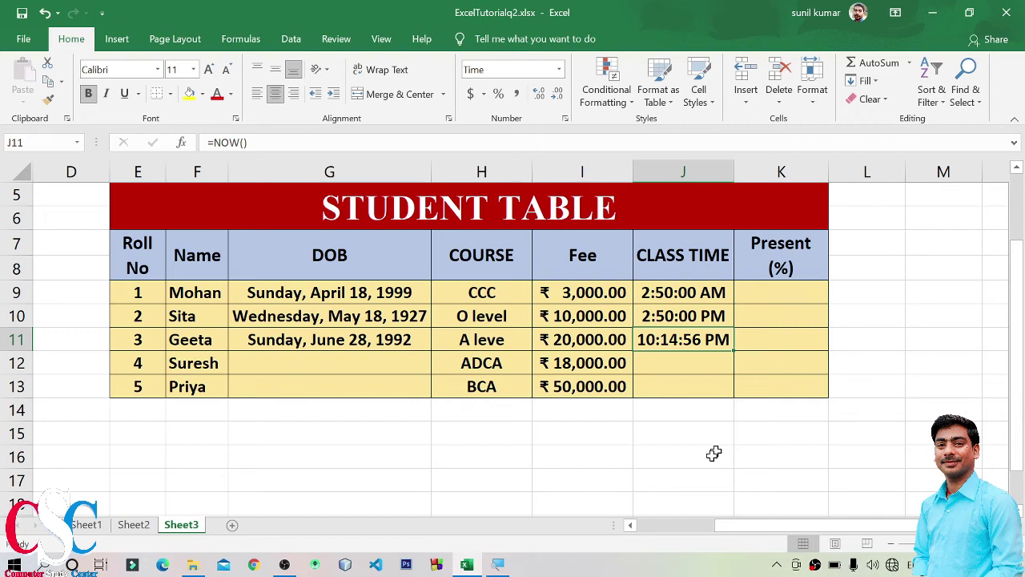
{"action": "left_click", "coordinate": [681, 460]}
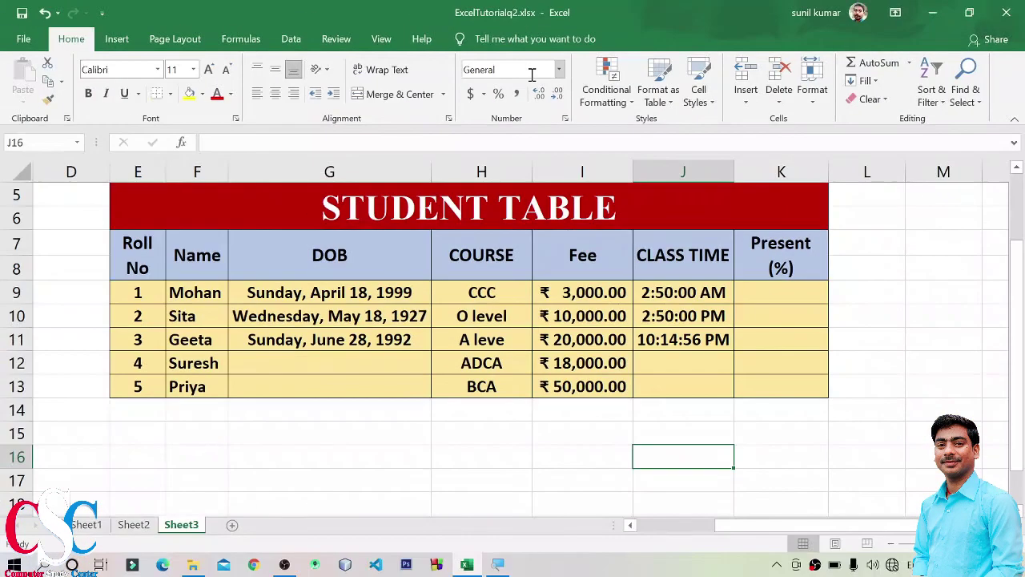
{"action": "type", "text": "=now"}
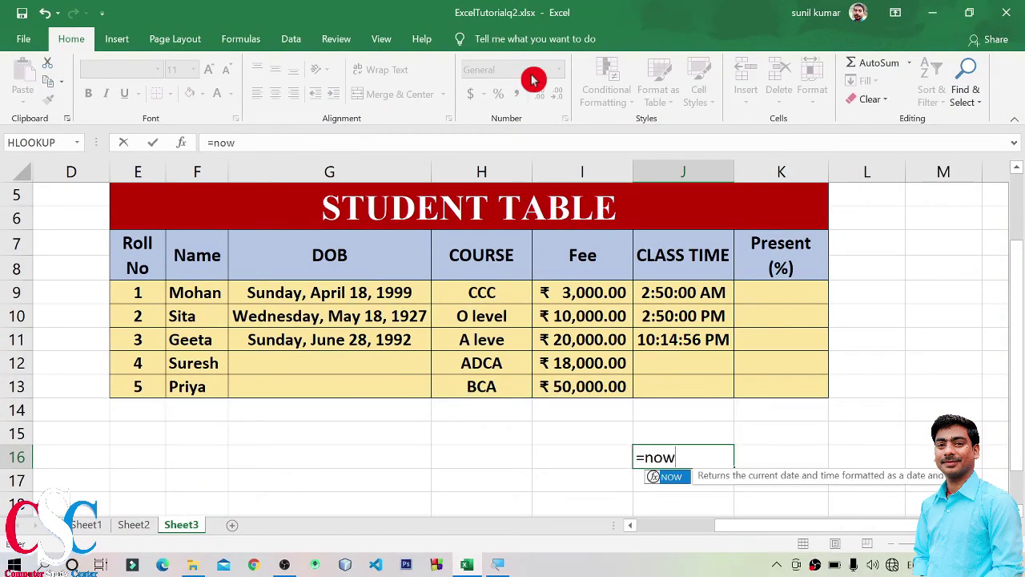
{"action": "type", "text": "()"}
{"action": "key", "text": "Return"}
{"action": "type", "text": "\\"}
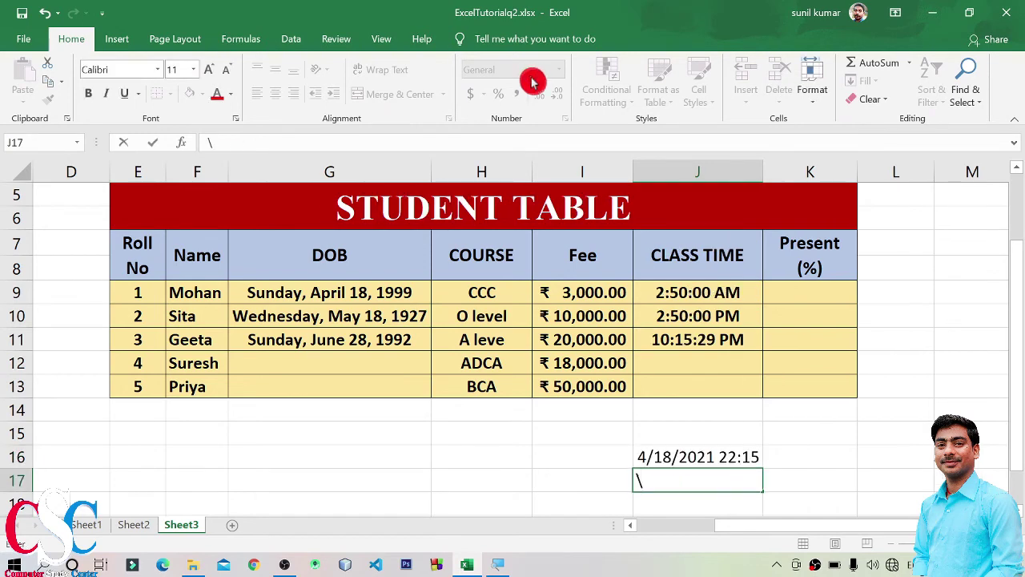
{"action": "key", "text": "BackSpace"}
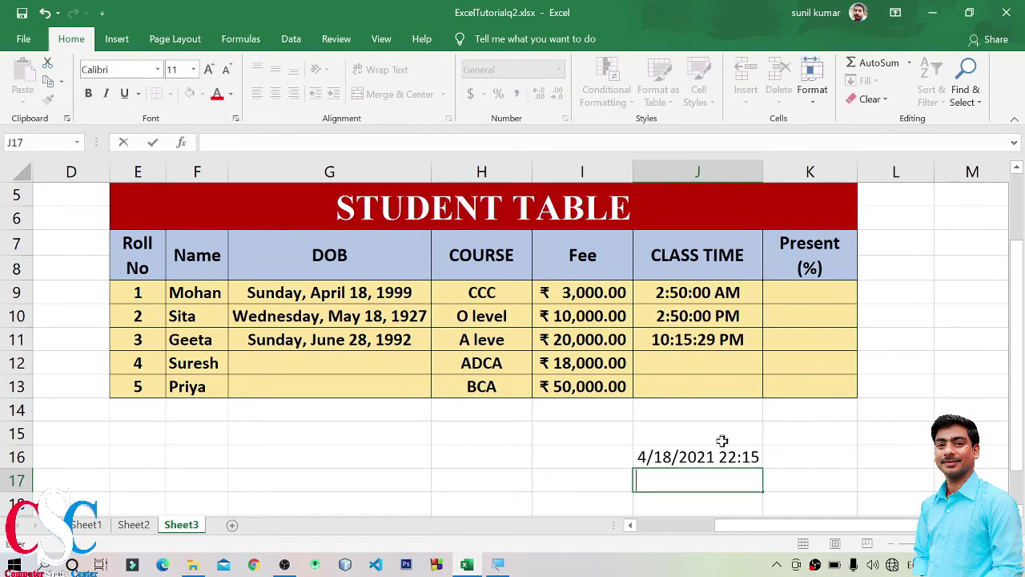
{"action": "left_click", "coordinate": [679, 457]}
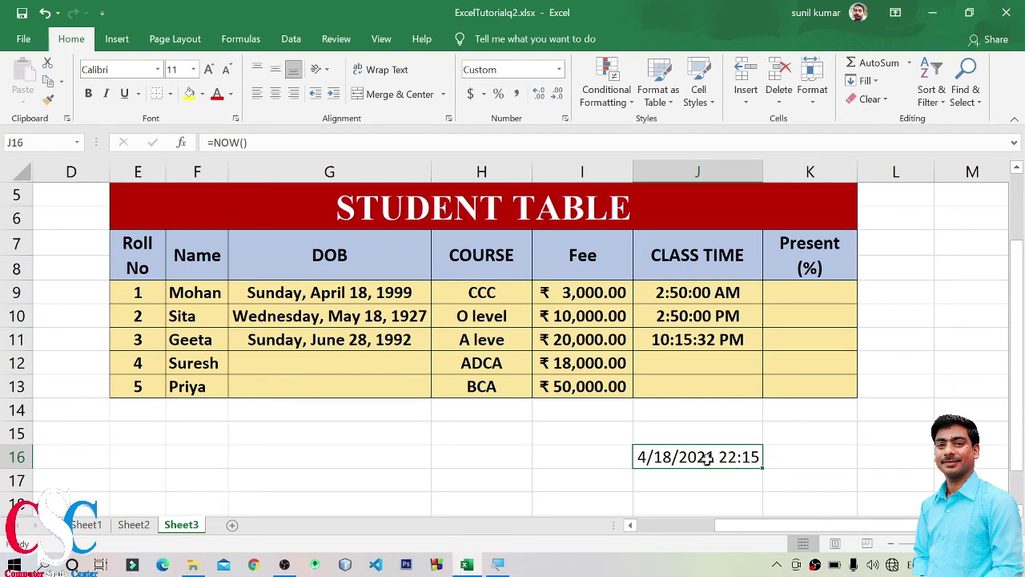
{"action": "left_click", "coordinate": [741, 340]}
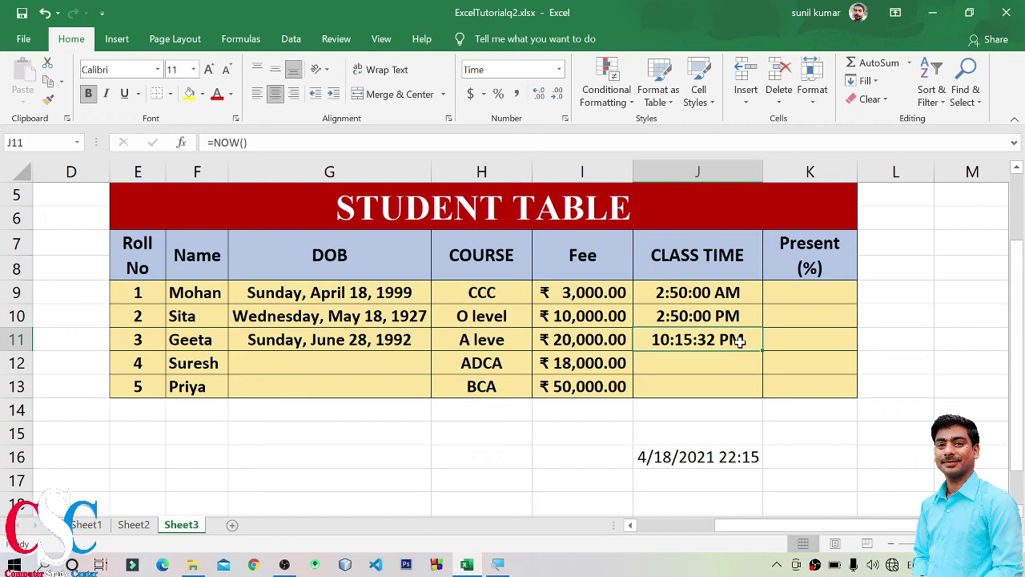
{"action": "left_click_drag", "start_coordinate": [733, 293], "coordinate": [744, 404]}
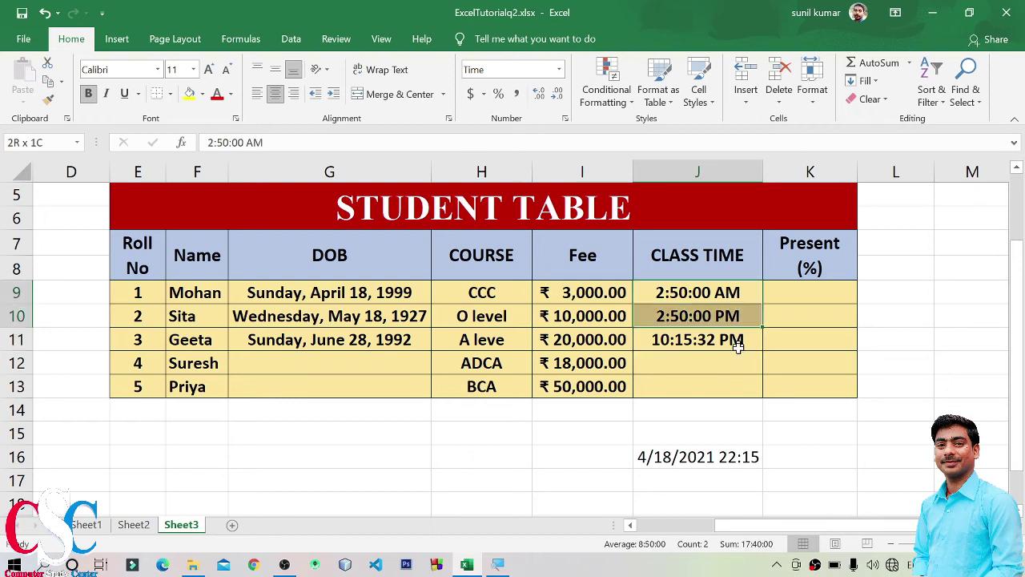
{"action": "left_click", "coordinate": [816, 394]}
{"action": "left_click", "coordinate": [728, 458]}
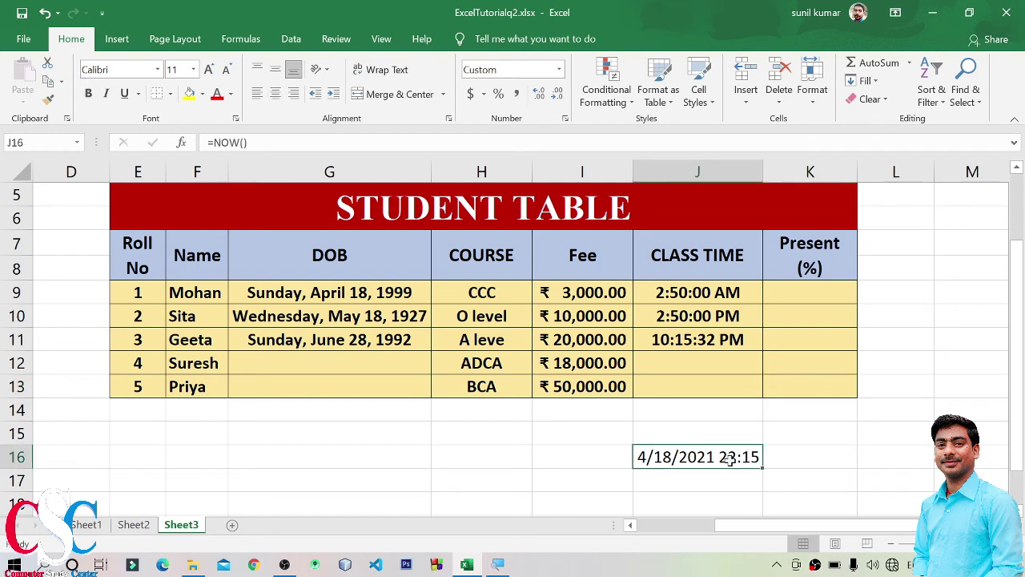
{"action": "key", "text": "Delete"}
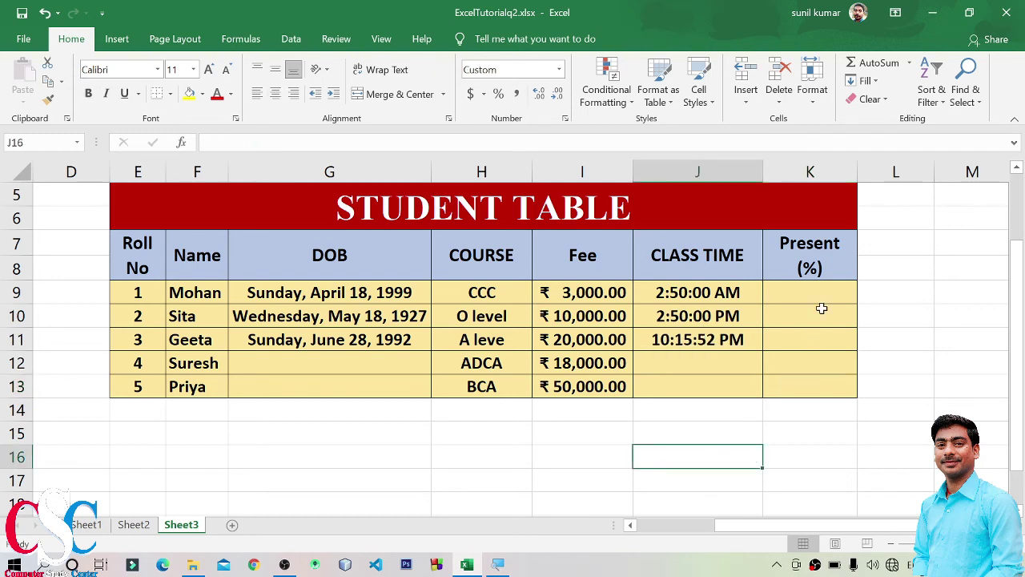
Apply the Percentage number format to the Present (%) cells K9:K13
{"action": "left_click", "coordinate": [815, 302]}
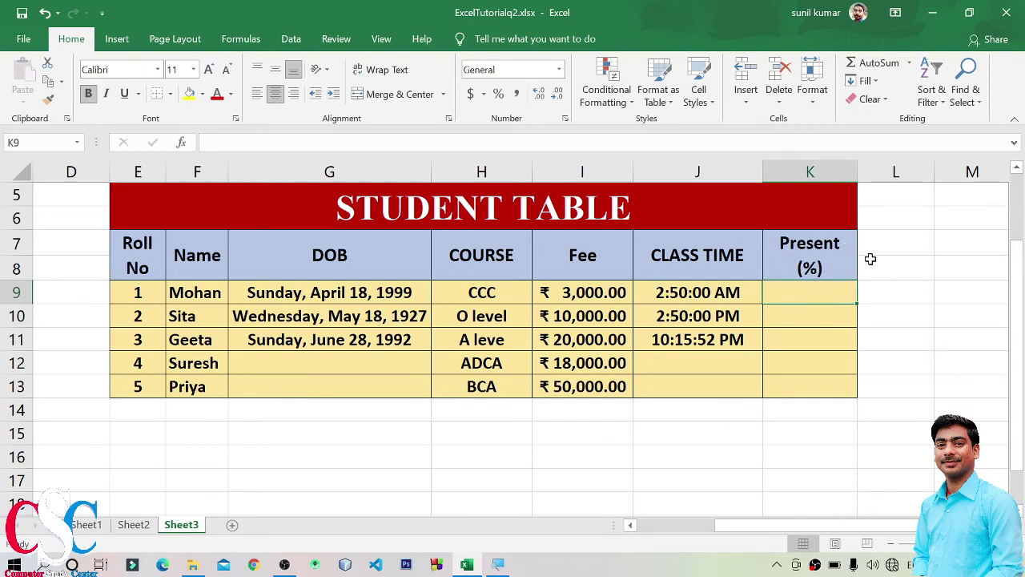
{"action": "left_click", "coordinate": [203, 292]}
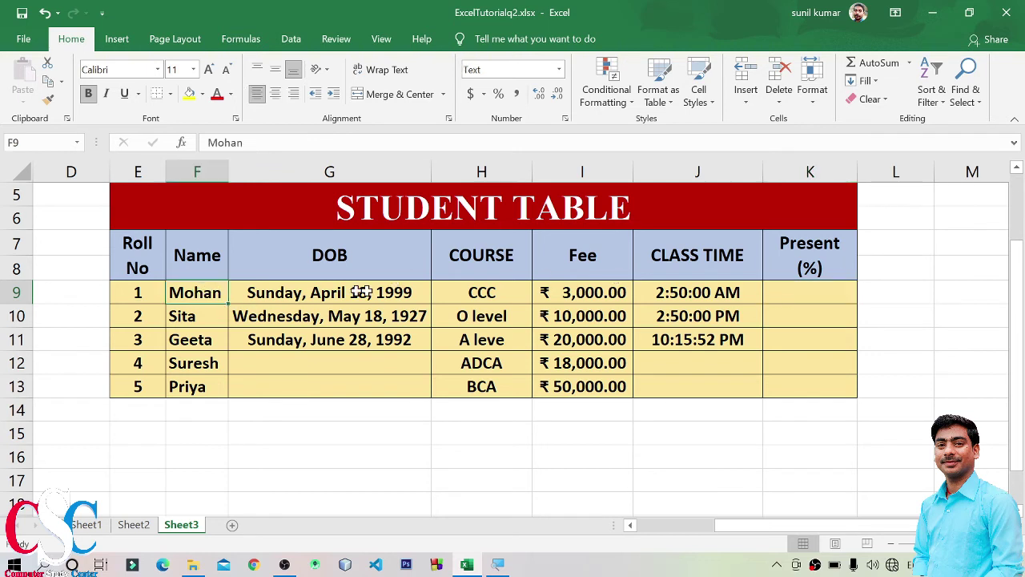
{"action": "left_click", "coordinate": [843, 295]}
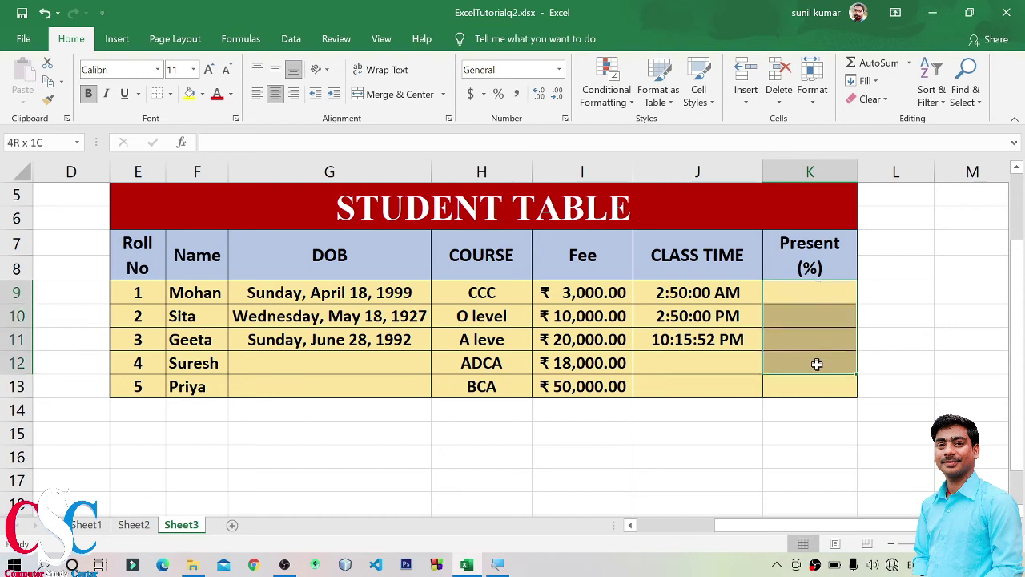
{"action": "left_click_drag", "start_coordinate": [817, 286], "coordinate": [816, 388]}
{"action": "left_click", "coordinate": [561, 70]}
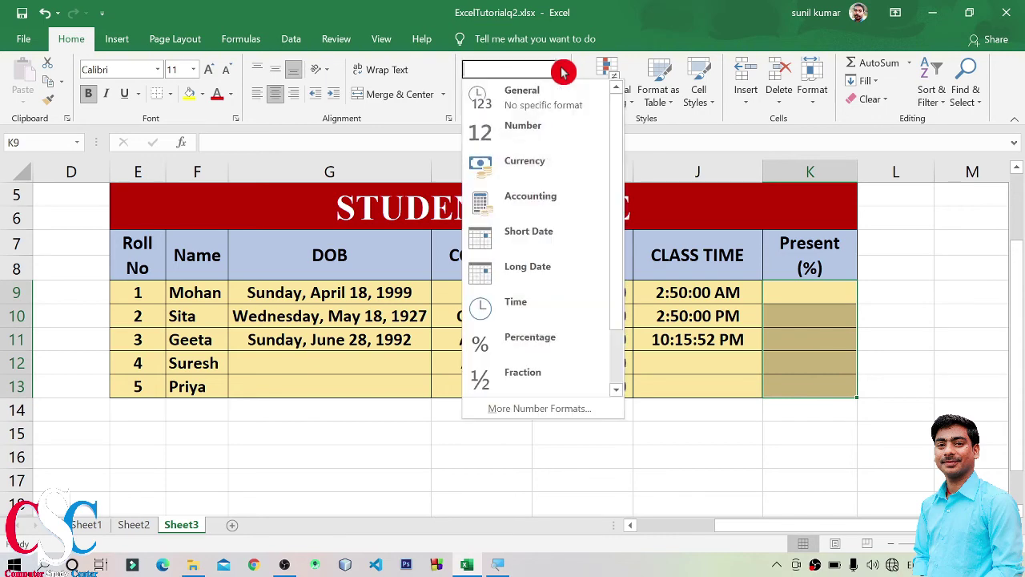
{"action": "left_click", "coordinate": [559, 346]}
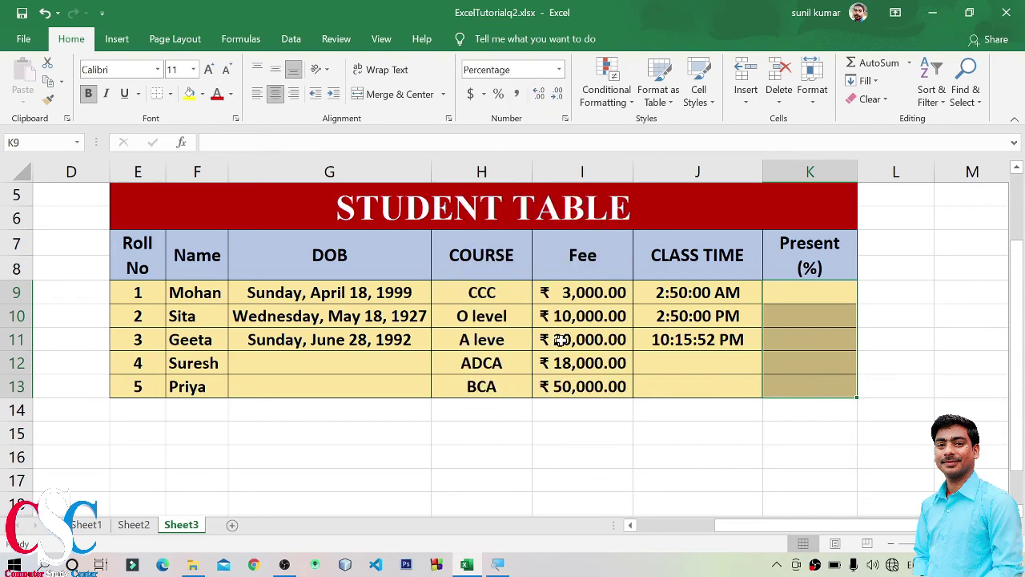
{"action": "left_click", "coordinate": [817, 292]}
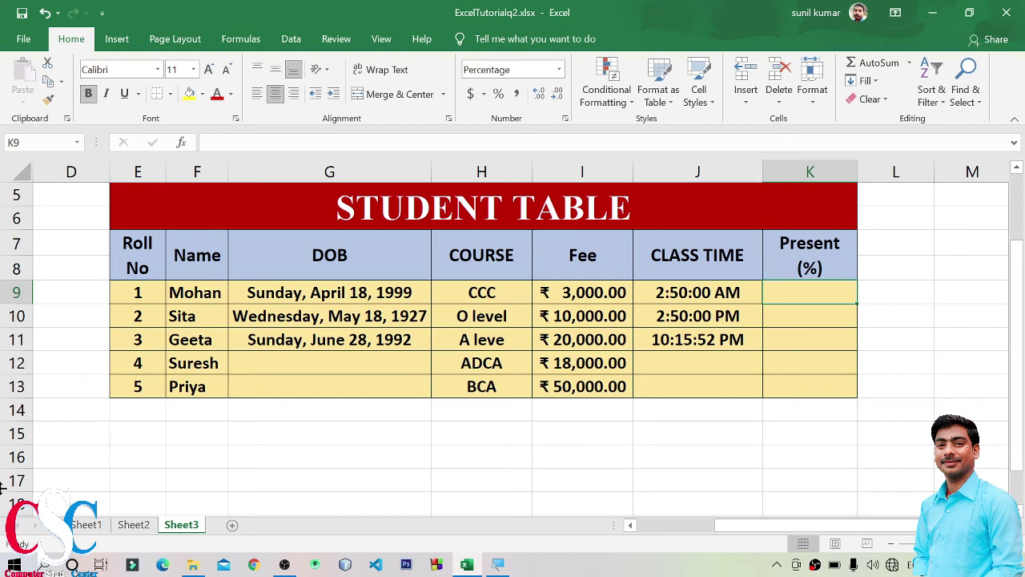
Enter attendance 78, 90, 92, 85 and 99 into K9:K13
{"action": "type", "text": "7"}
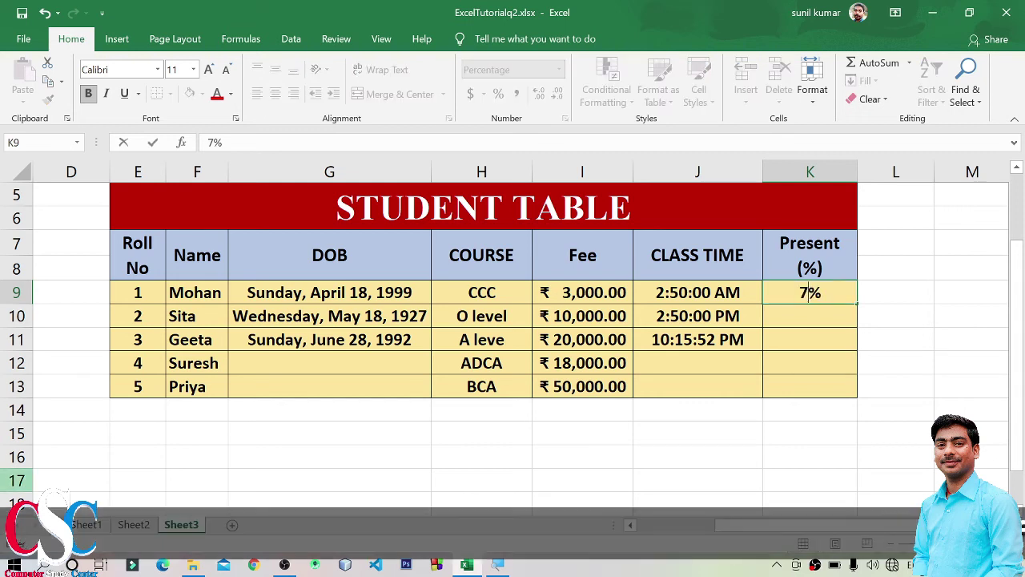
{"action": "type", "text": "8"}
{"action": "key", "text": "Return"}
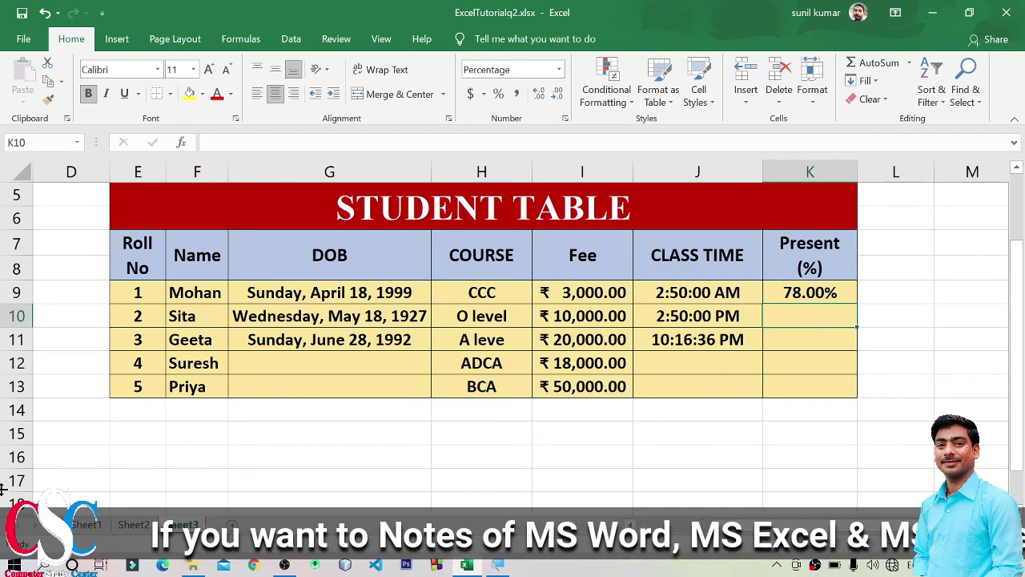
{"action": "type", "text": "90"}
{"action": "key", "text": "Return"}
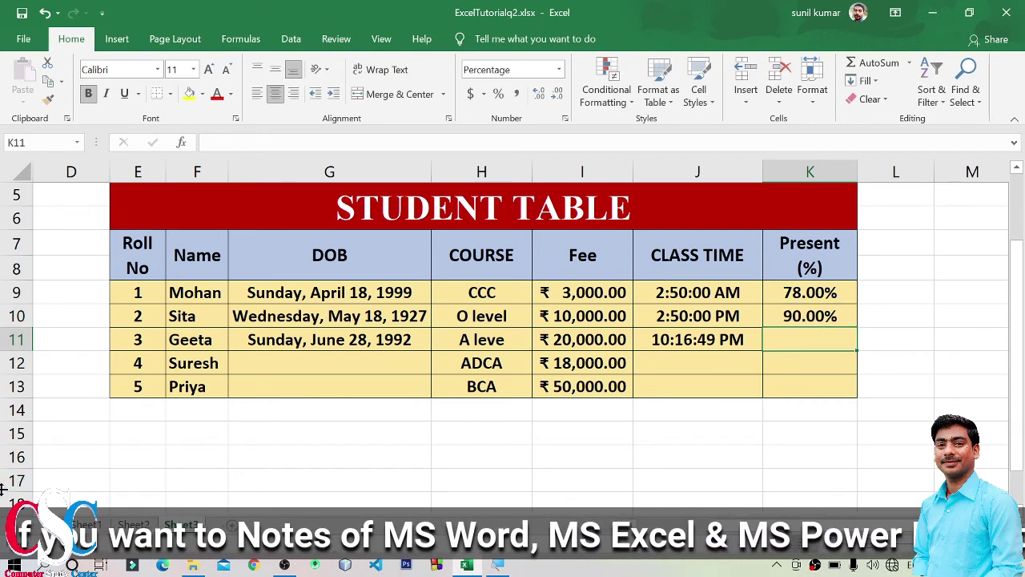
{"action": "type", "text": "92"}
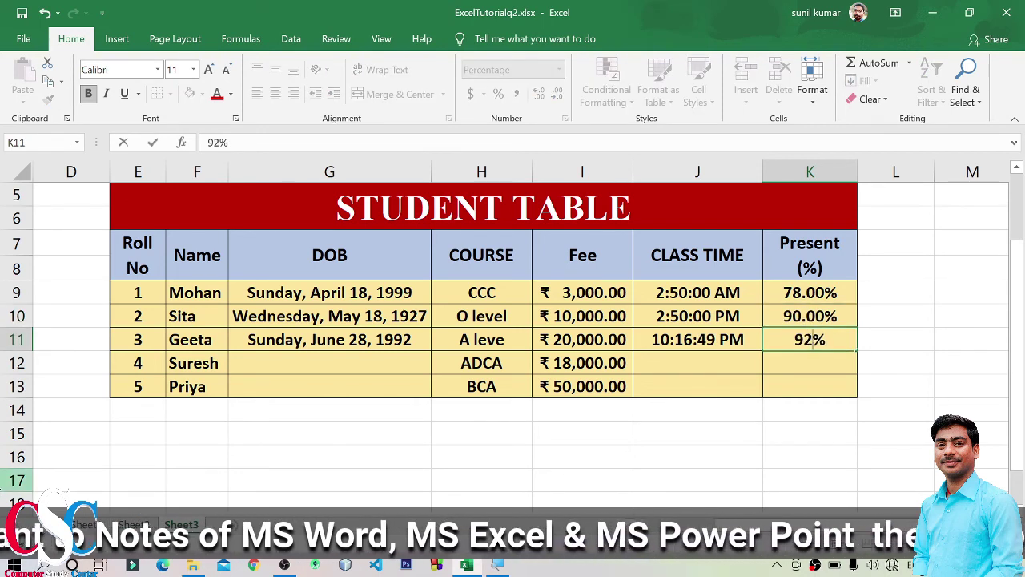
{"action": "key", "text": "Return"}
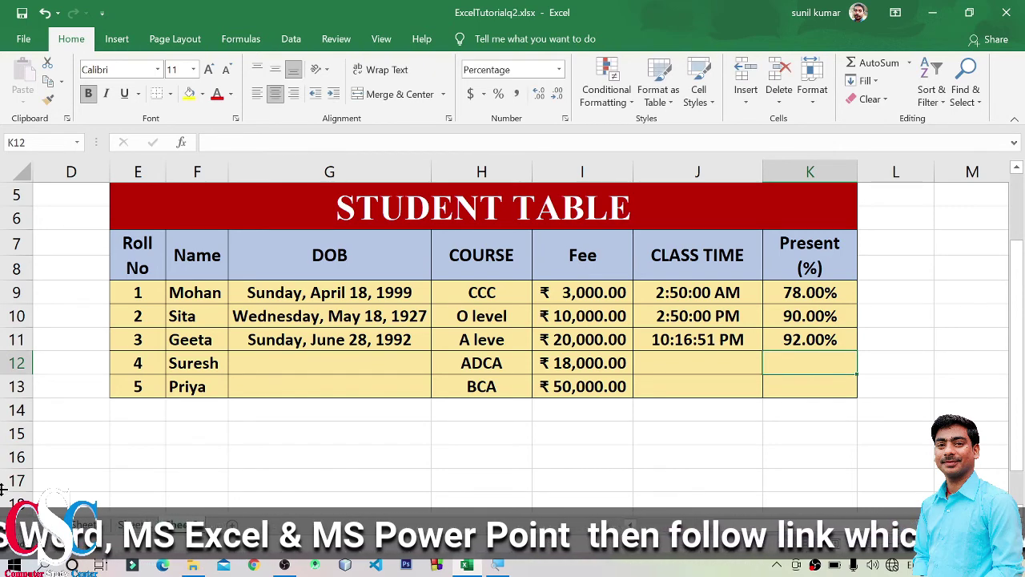
{"action": "type", "text": "85"}
{"action": "key", "text": "Return"}
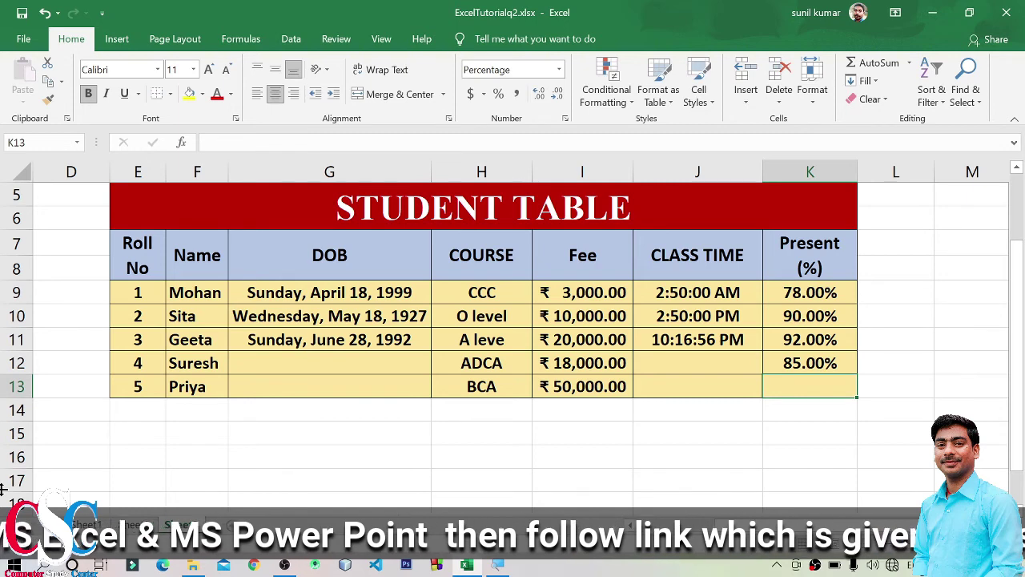
{"action": "type", "text": "99"}
{"action": "key", "text": "Return"}
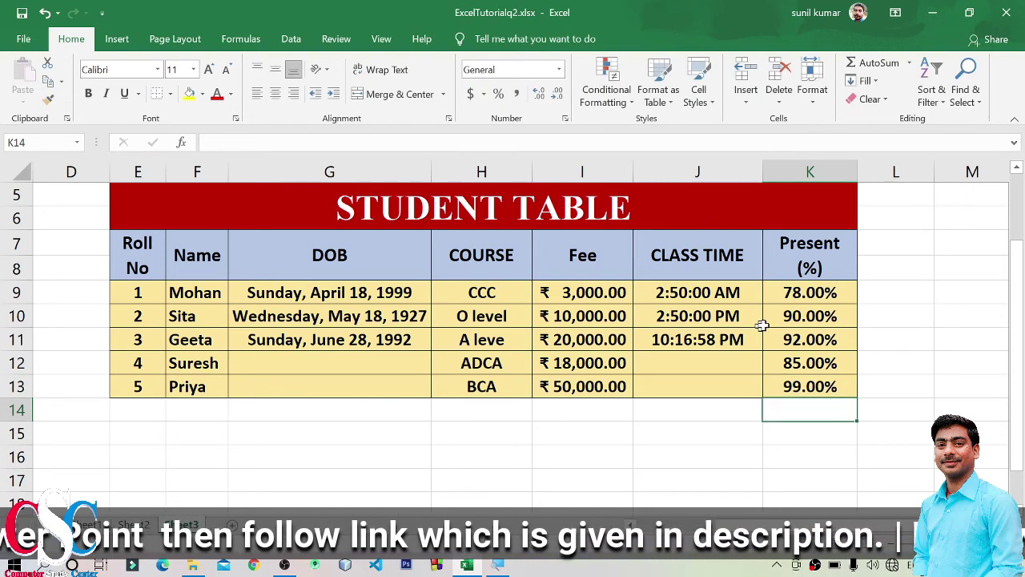
{"action": "left_click_drag", "start_coordinate": [816, 298], "coordinate": [834, 392]}
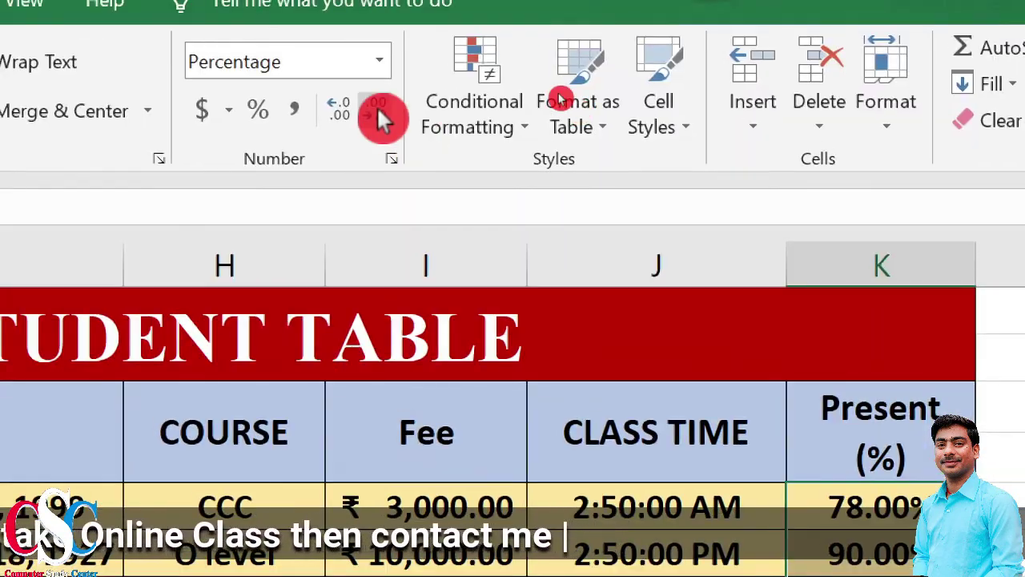
Trim the decimals on K9:K13 so Present (%) shows 78%, 90%, 92%, 85% and 99%
{"action": "left_click", "coordinate": [378, 108]}
{"action": "left_click", "coordinate": [376, 106]}
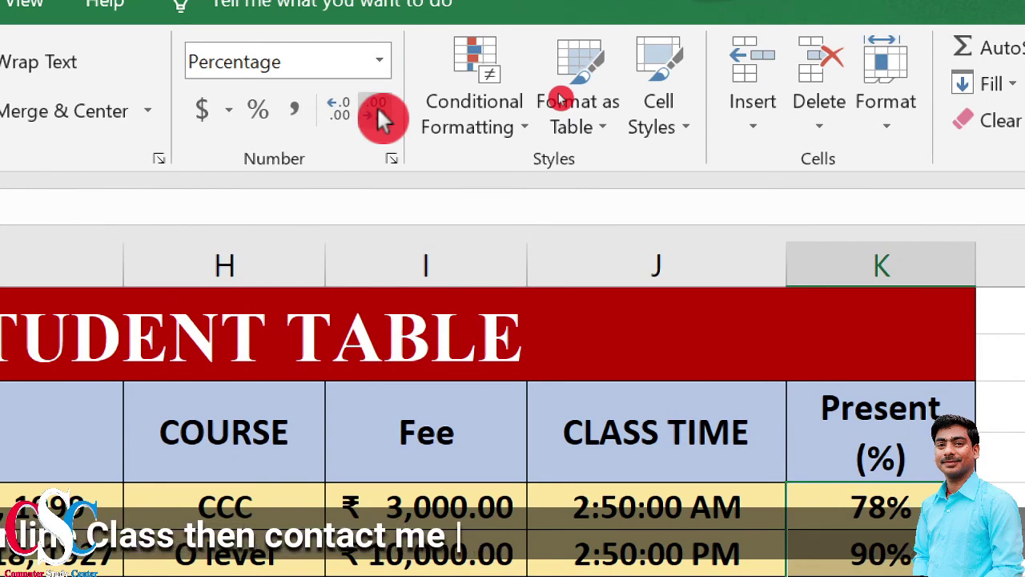
{"action": "left_click", "coordinate": [337, 104]}
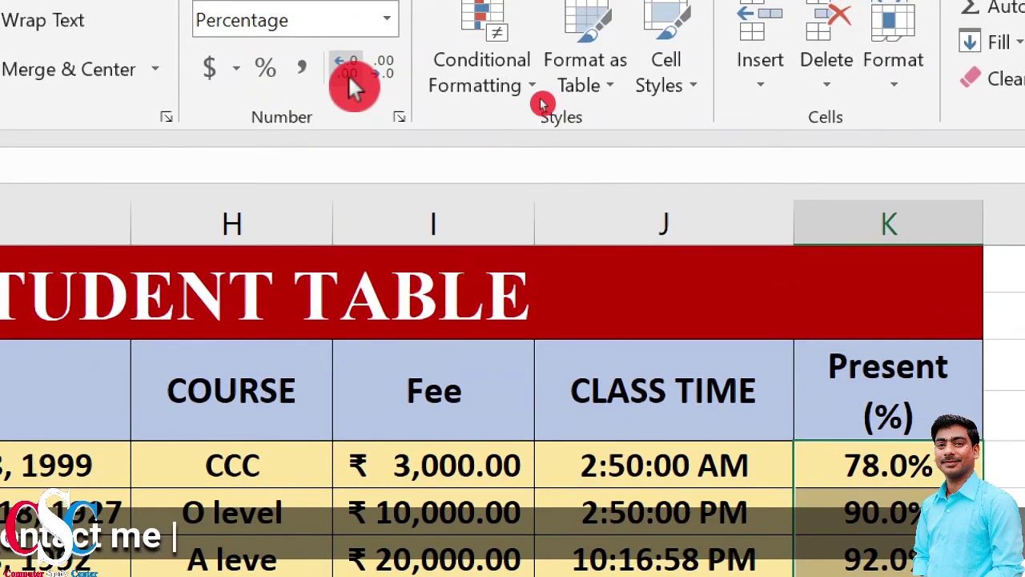
{"action": "left_click", "coordinate": [350, 80]}
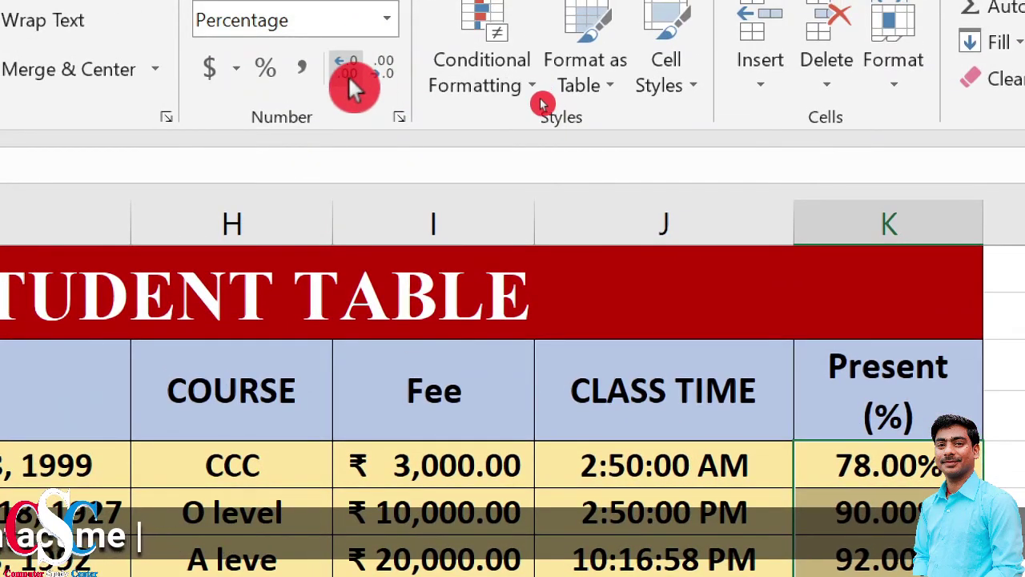
{"action": "left_click", "coordinate": [350, 80]}
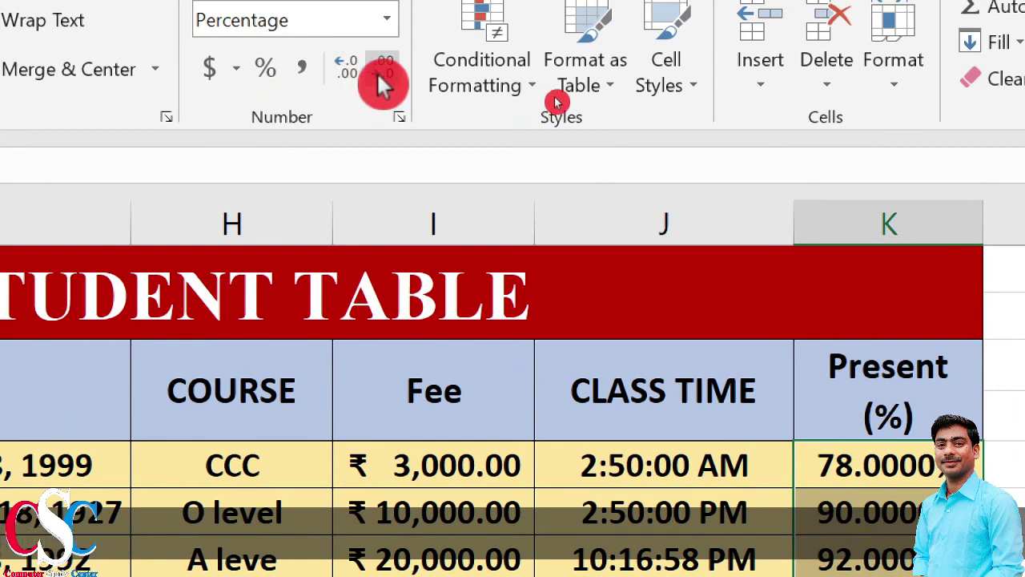
{"action": "left_click", "coordinate": [382, 77]}
{"action": "left_click", "coordinate": [382, 76]}
{"action": "left_click", "coordinate": [382, 76]}
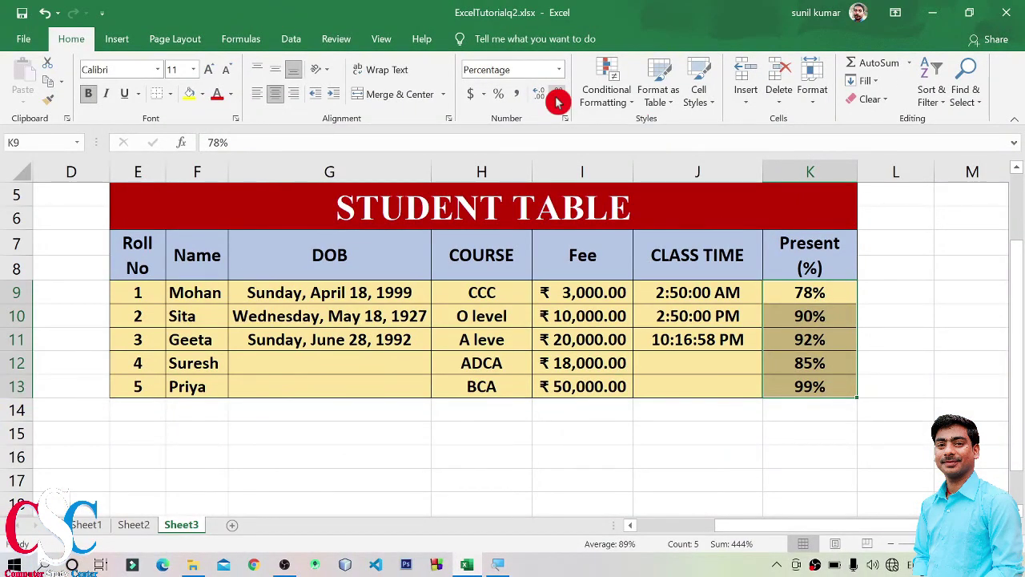
{"action": "left_click", "coordinate": [921, 298]}
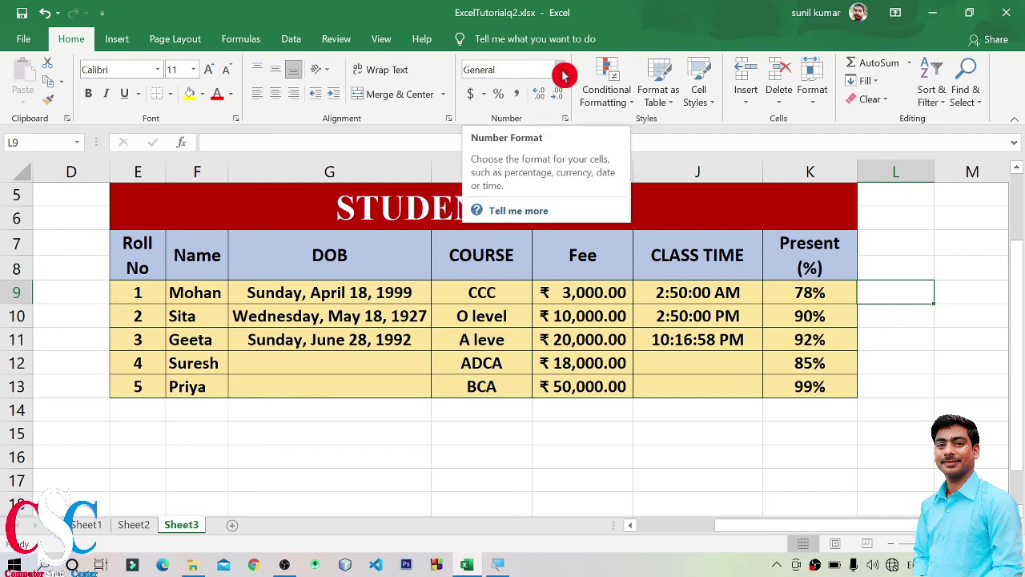
{"action": "left_click", "coordinate": [563, 76]}
{"action": "key", "text": "Escape"}
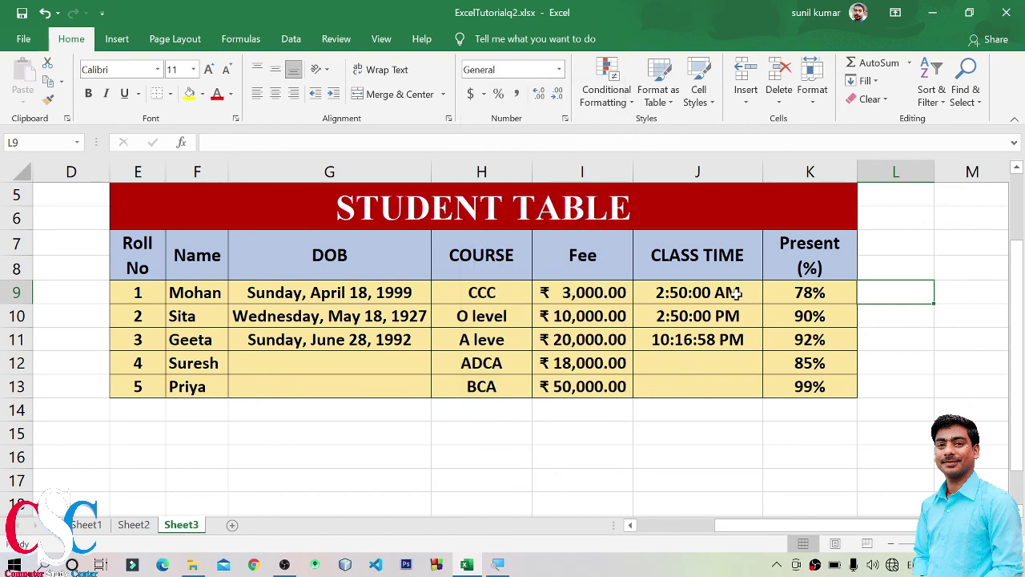
{"action": "left_click_drag", "start_coordinate": [583, 293], "coordinate": [583, 386]}
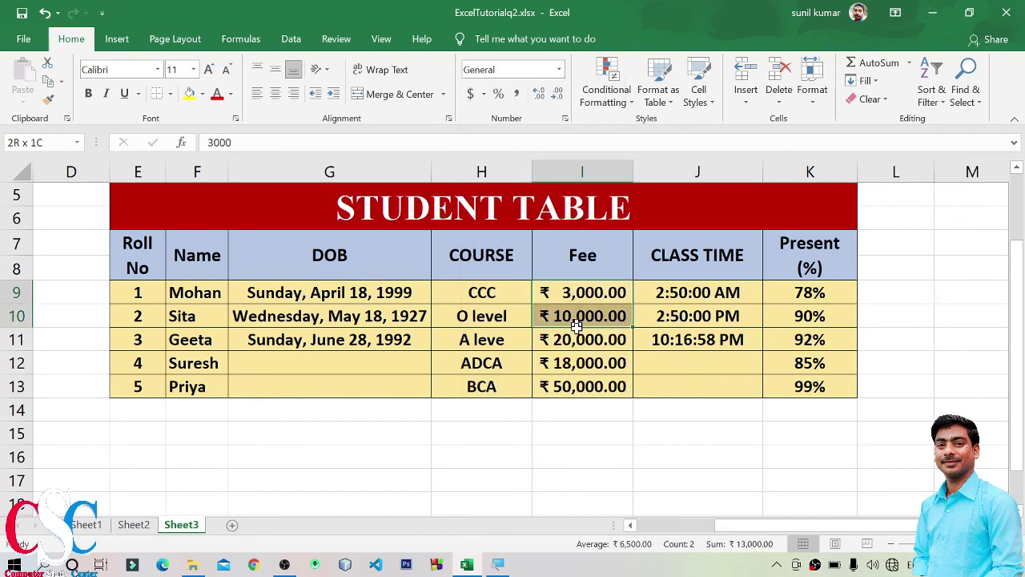
{"action": "left_click", "coordinate": [687, 294]}
{"action": "left_click_drag", "start_coordinate": [687, 294], "coordinate": [687, 339]}
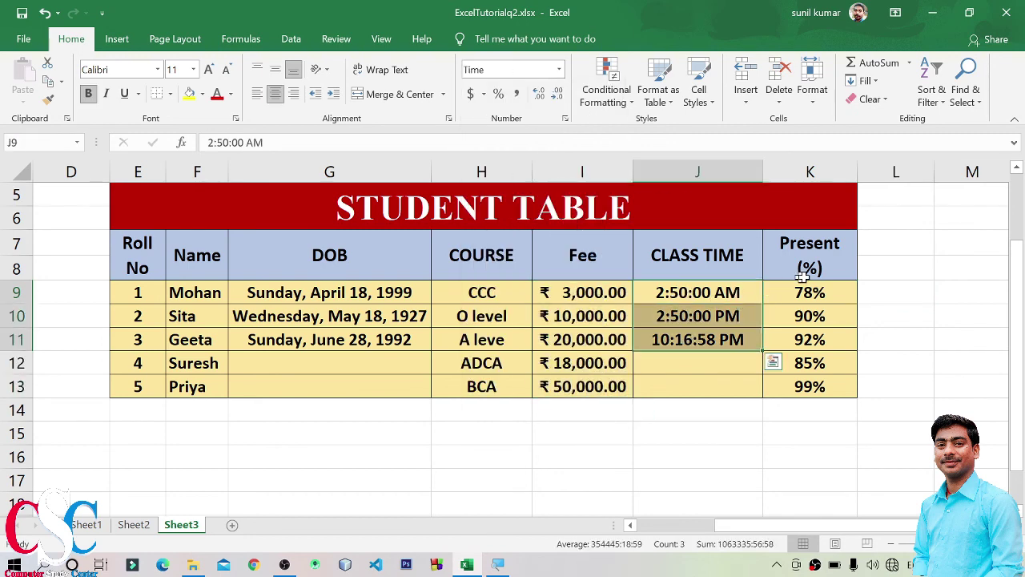
{"action": "left_click_drag", "start_coordinate": [805, 292], "coordinate": [811, 384]}
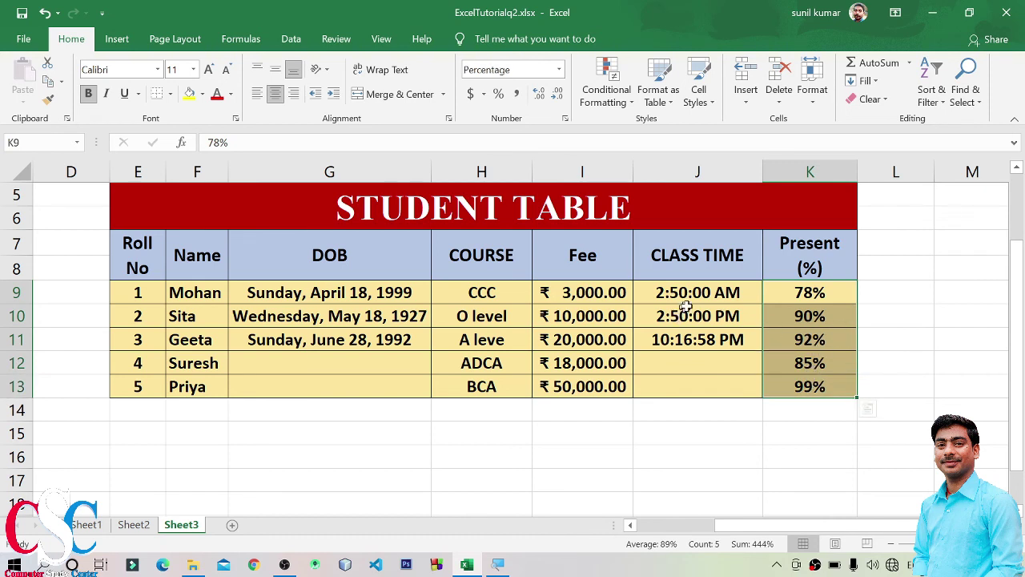
{"action": "left_click_drag", "start_coordinate": [698, 293], "coordinate": [710, 343]}
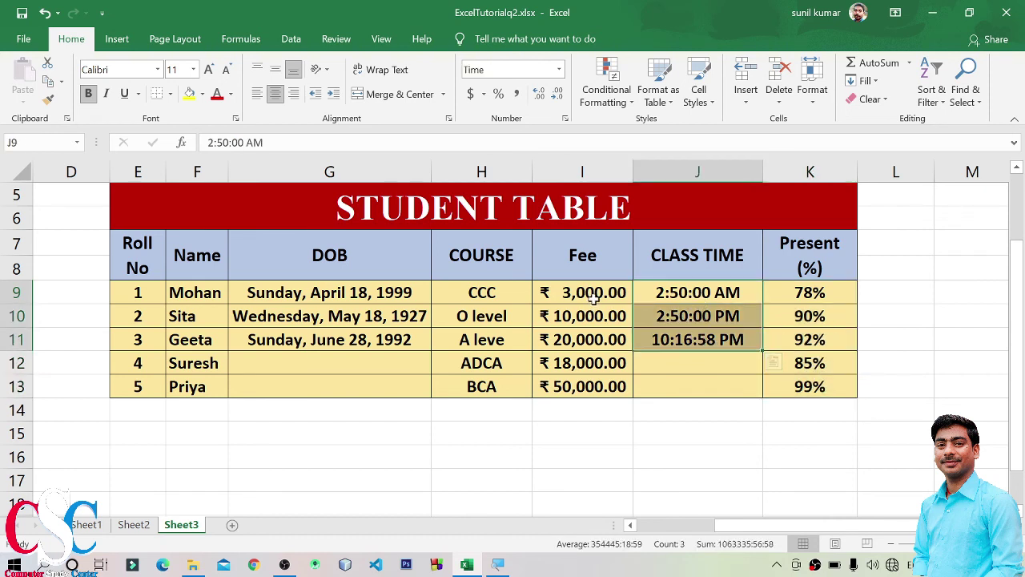
{"action": "left_click_drag", "start_coordinate": [595, 295], "coordinate": [603, 381]}
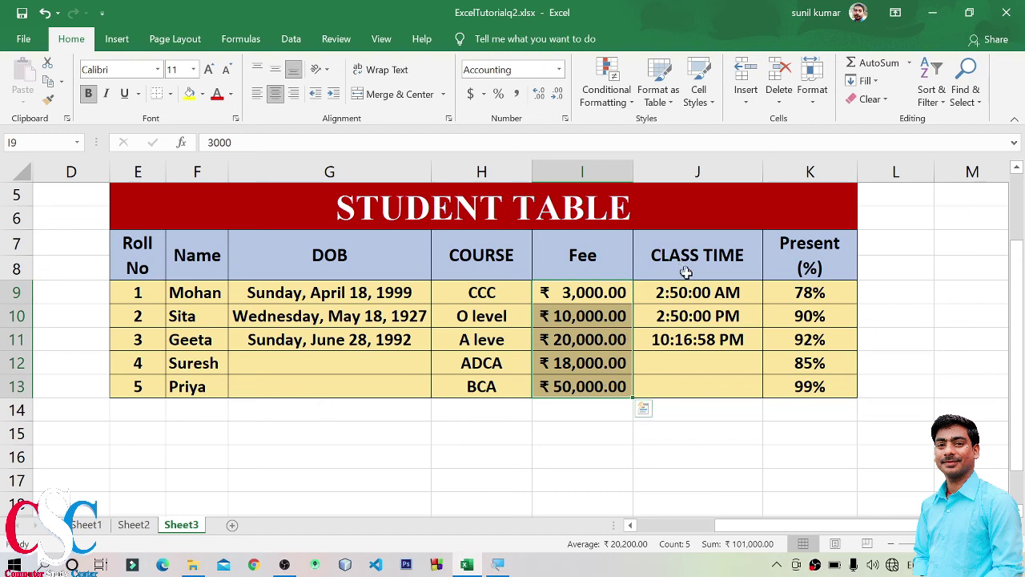
{"action": "left_click_drag", "start_coordinate": [685, 271], "coordinate": [726, 386]}
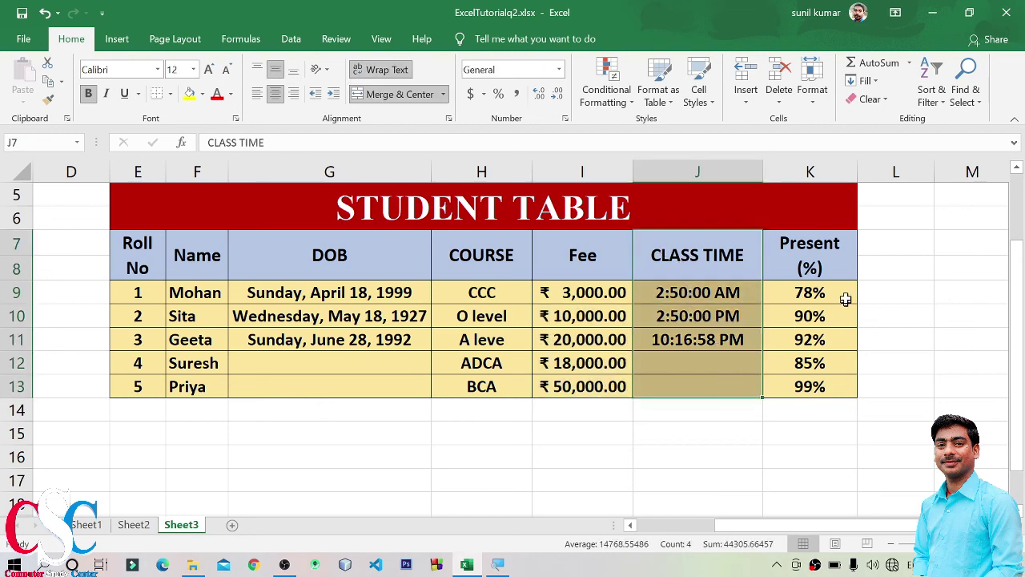
{"action": "left_click_drag", "start_coordinate": [841, 295], "coordinate": [843, 392]}
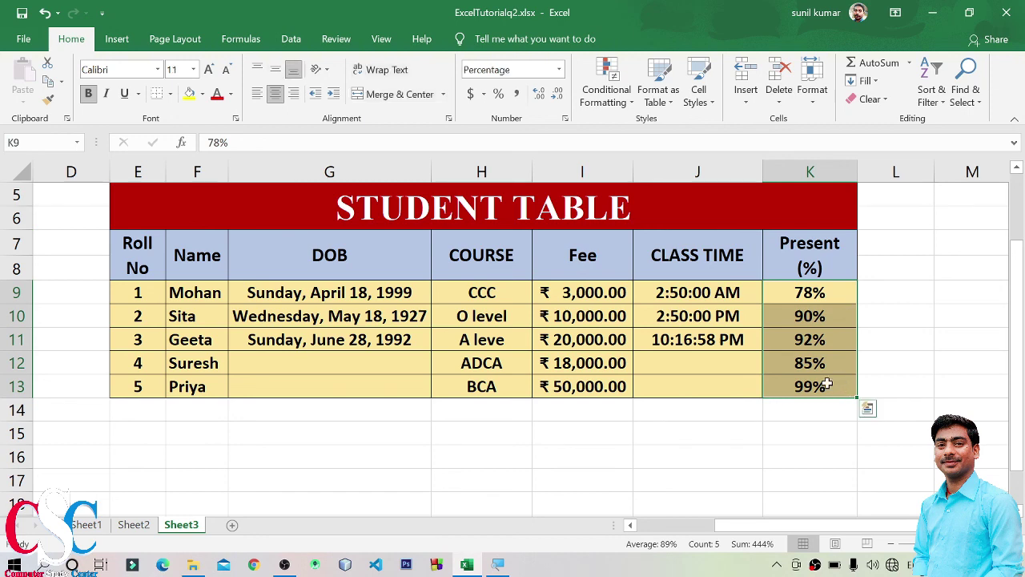
{"action": "left_click_drag", "start_coordinate": [681, 293], "coordinate": [803, 386]}
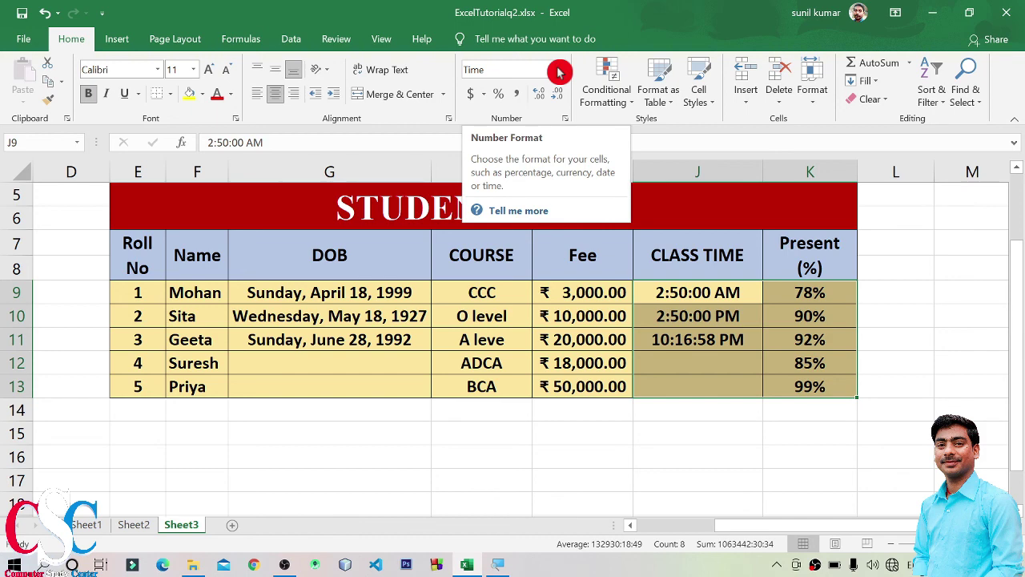
{"action": "left_click", "coordinate": [944, 248]}
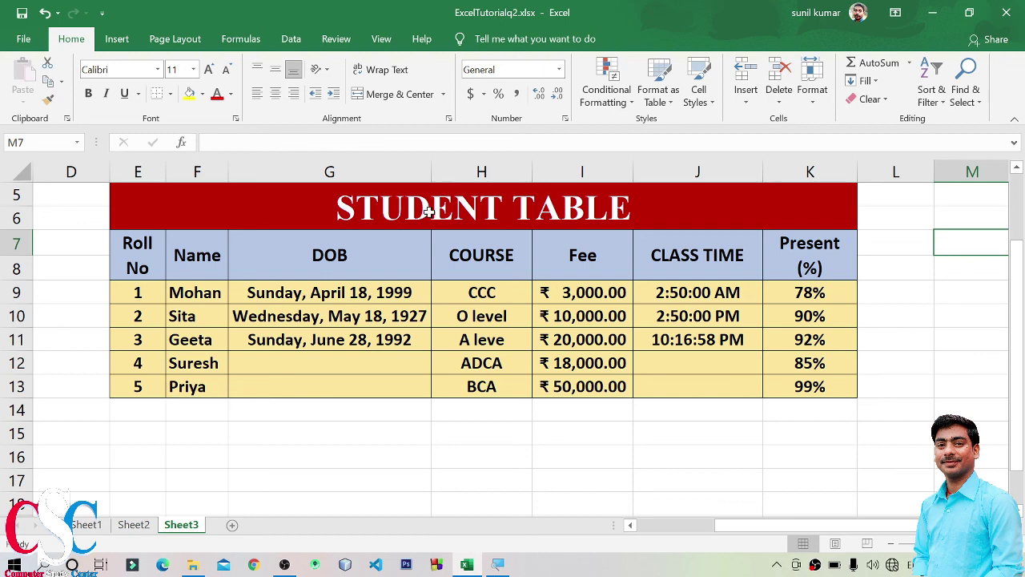
{"action": "left_click_drag", "start_coordinate": [429, 210], "coordinate": [645, 373]}
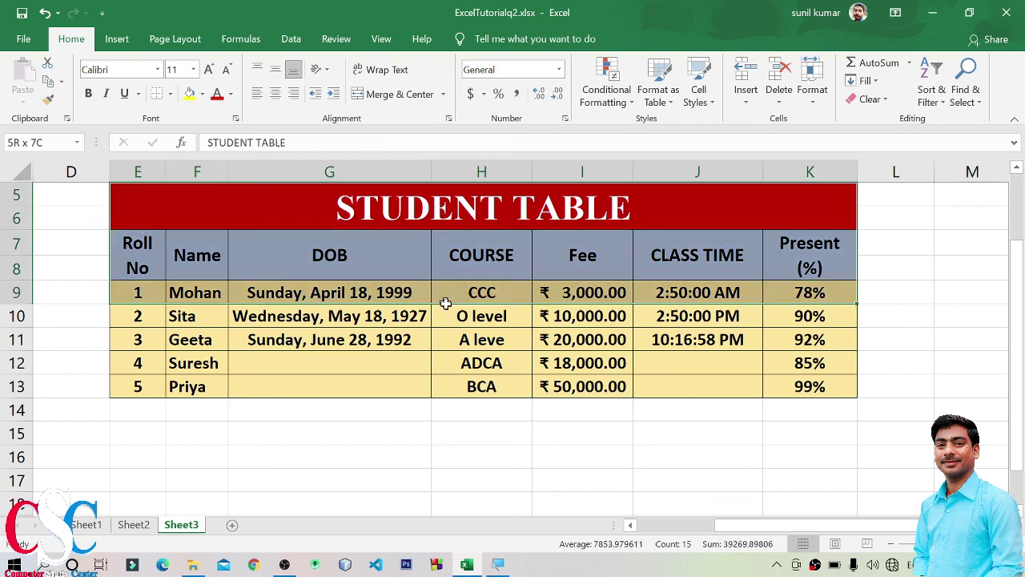
{"action": "left_click", "coordinate": [717, 383]}
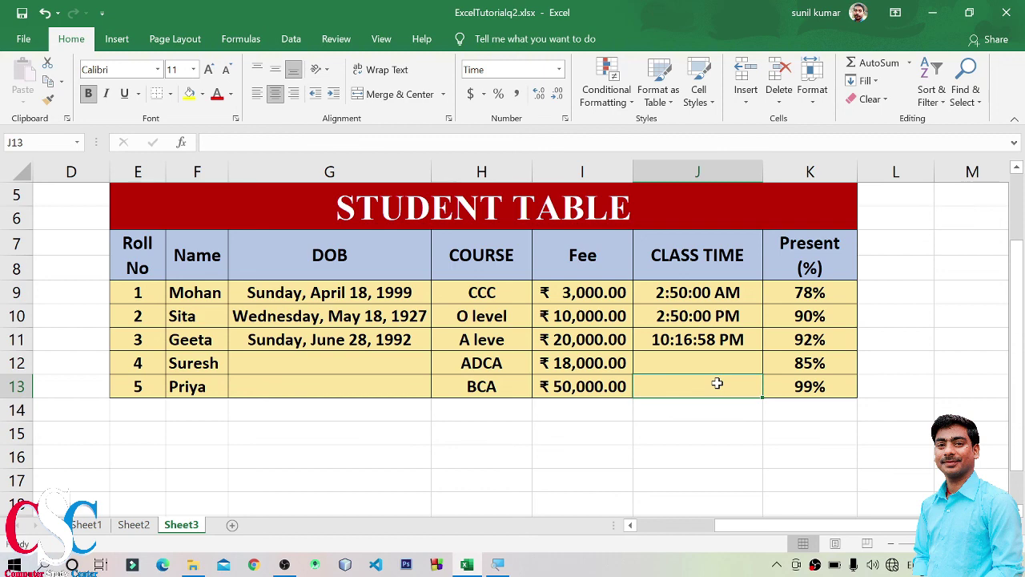
{"action": "left_click_drag", "start_coordinate": [331, 293], "coordinate": [330, 393]}
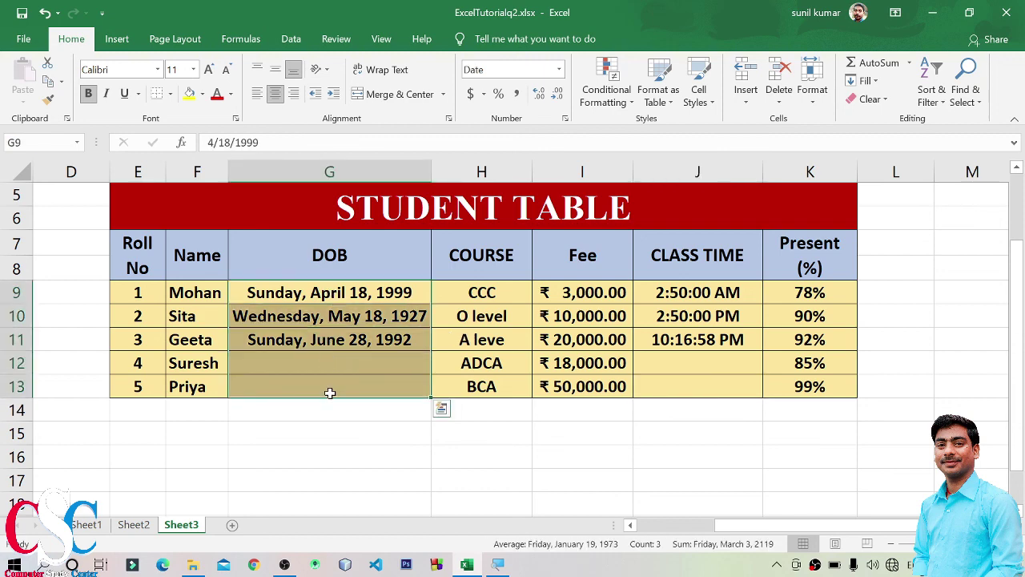